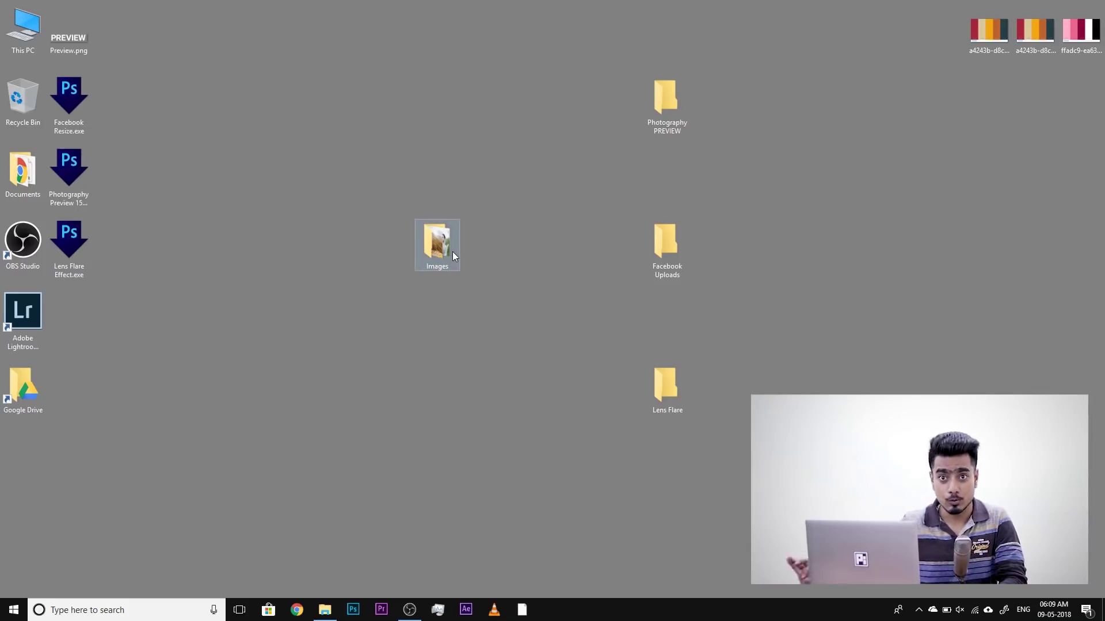
Run the Facebook Resize droplet on the desktop's Images folder and return to the desktop.
double_click(453, 253)
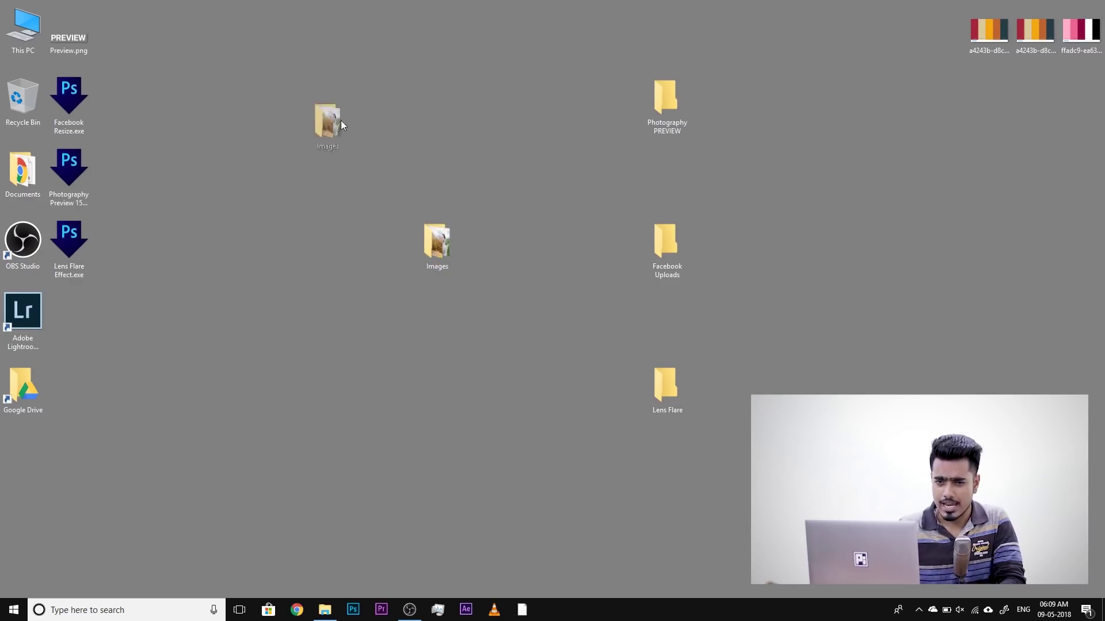
double_click(81, 108)
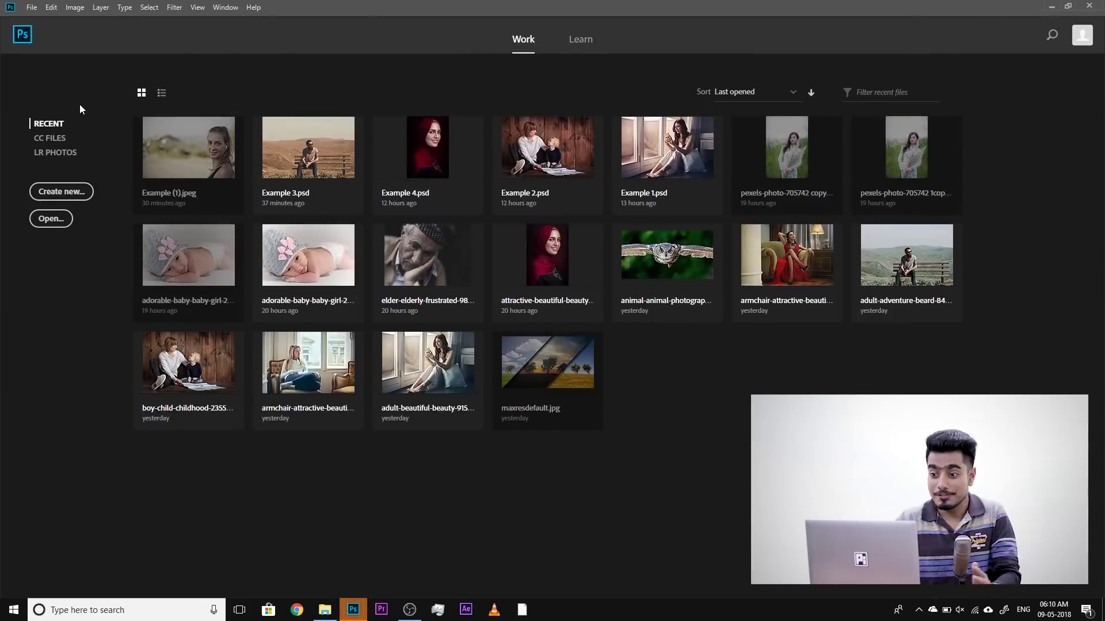
left_click(1054, 5)
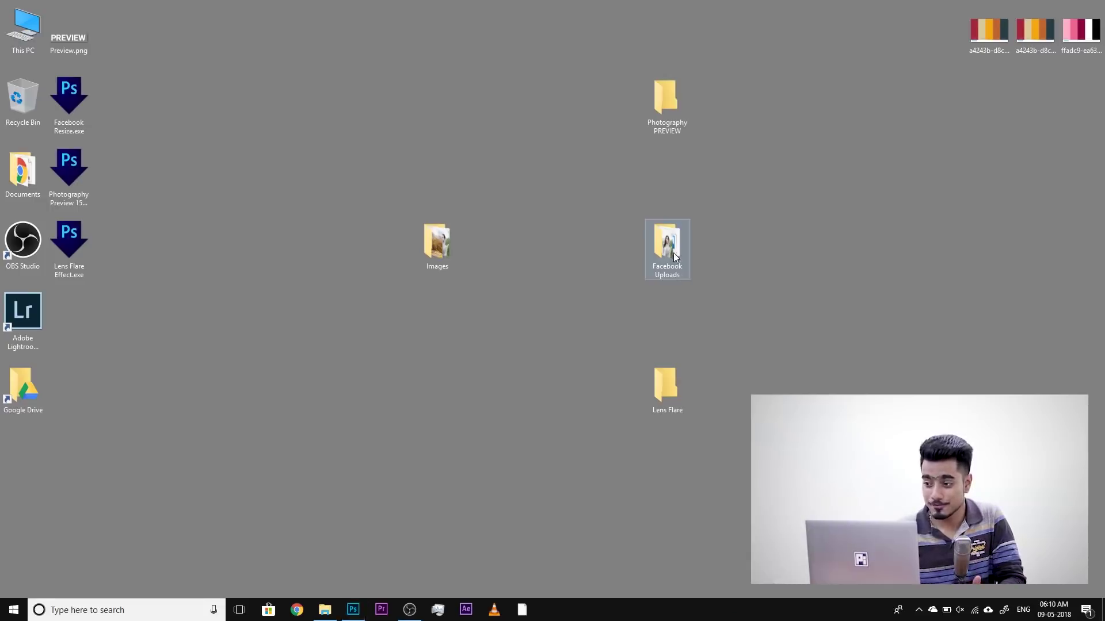
Open the Facebook Uploads folder and check the image dimensions of Example 2 Facebook Resized.jpg in its detailed properties.
double_click(673, 254)
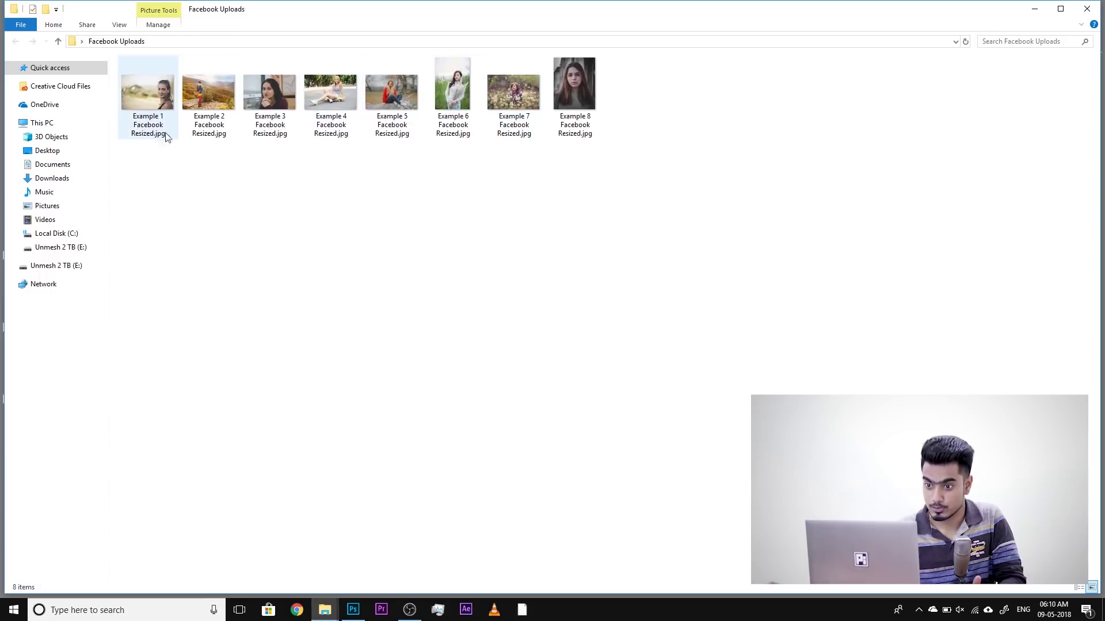
mouse_move(215, 133)
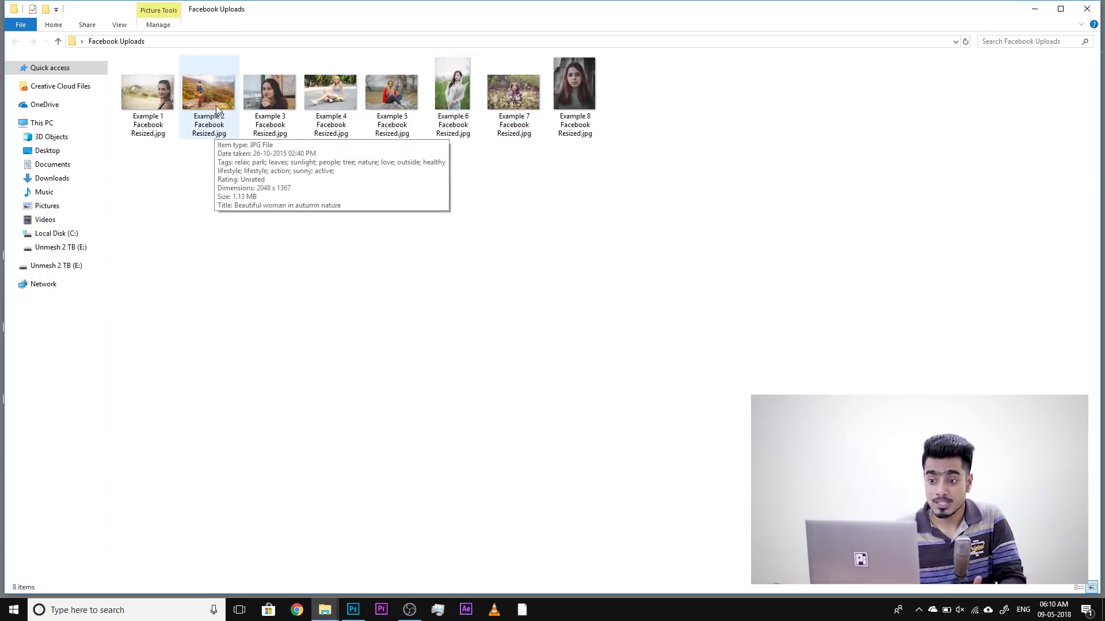
right_click(215, 102)
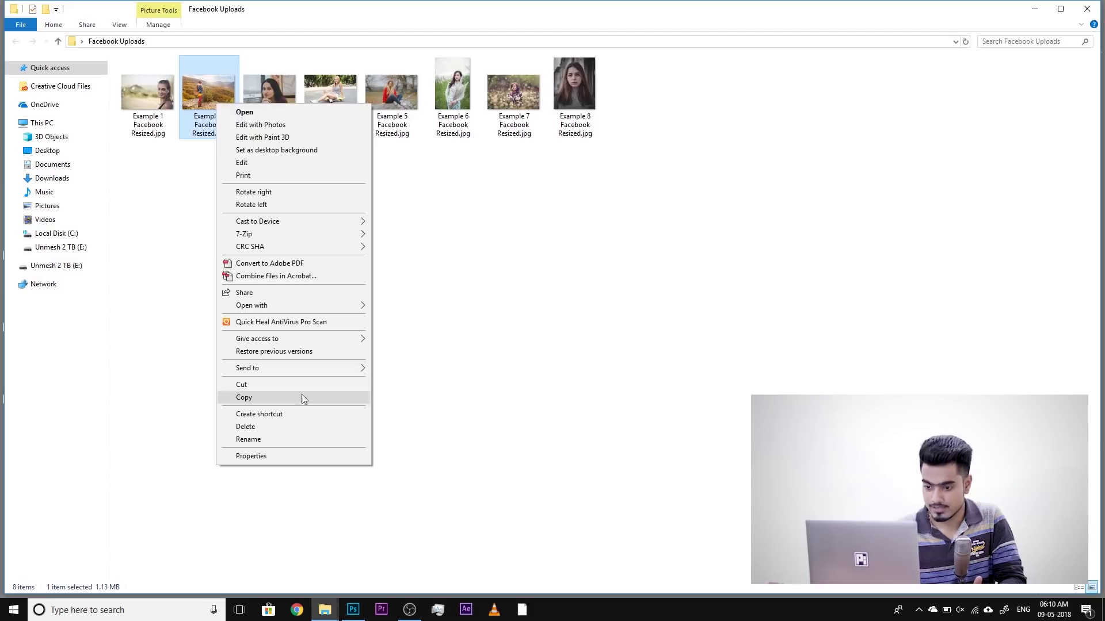
left_click(295, 455)
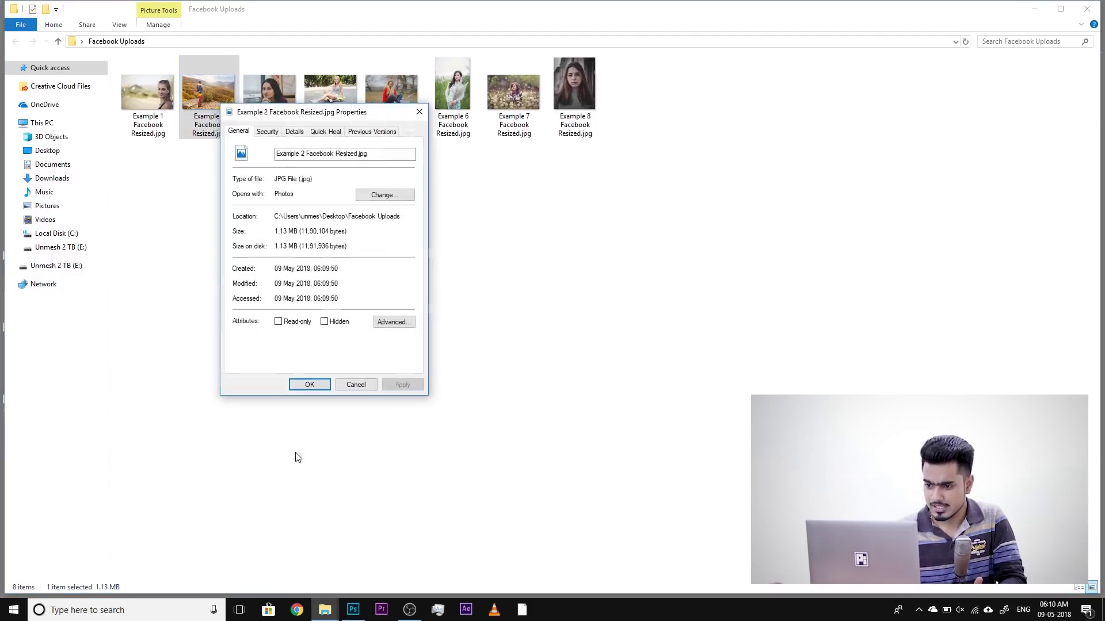
left_click(294, 133)
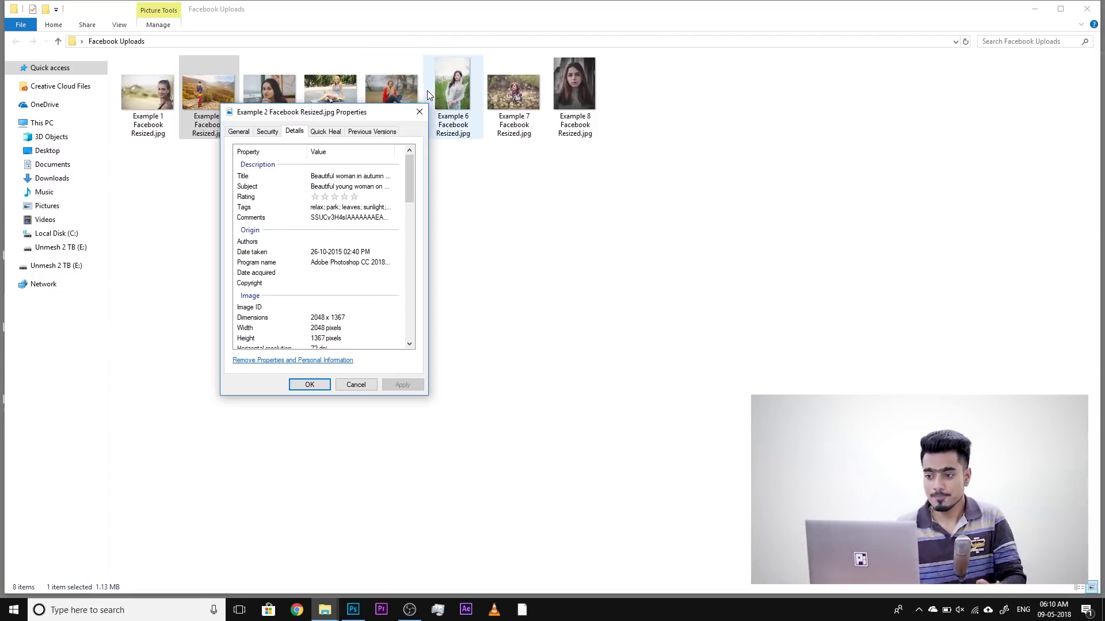
left_click(415, 112)
Check the image dimensions of Example 6 Facebook Resized.jpg in its detailed properties and leave the folder.
right_click(437, 91)
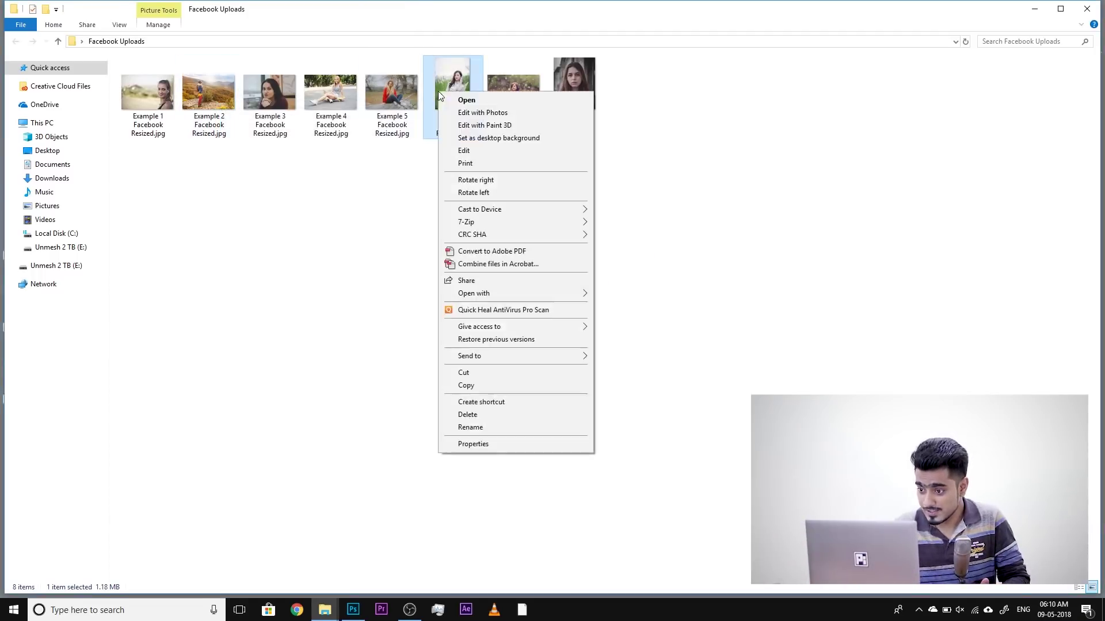
left_click(473, 444)
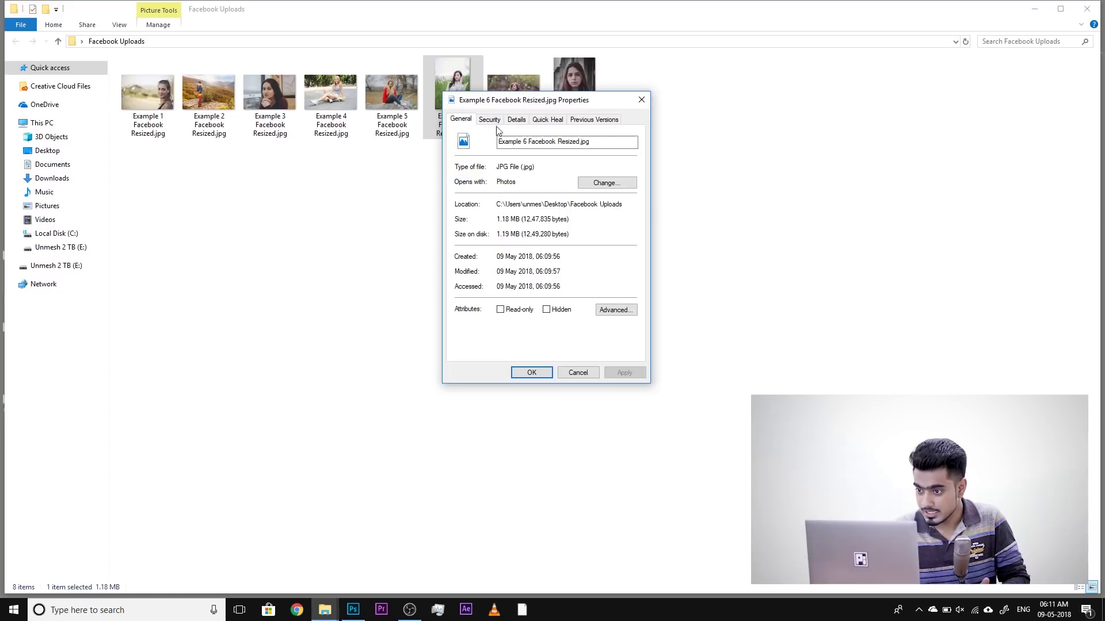
left_click(516, 120)
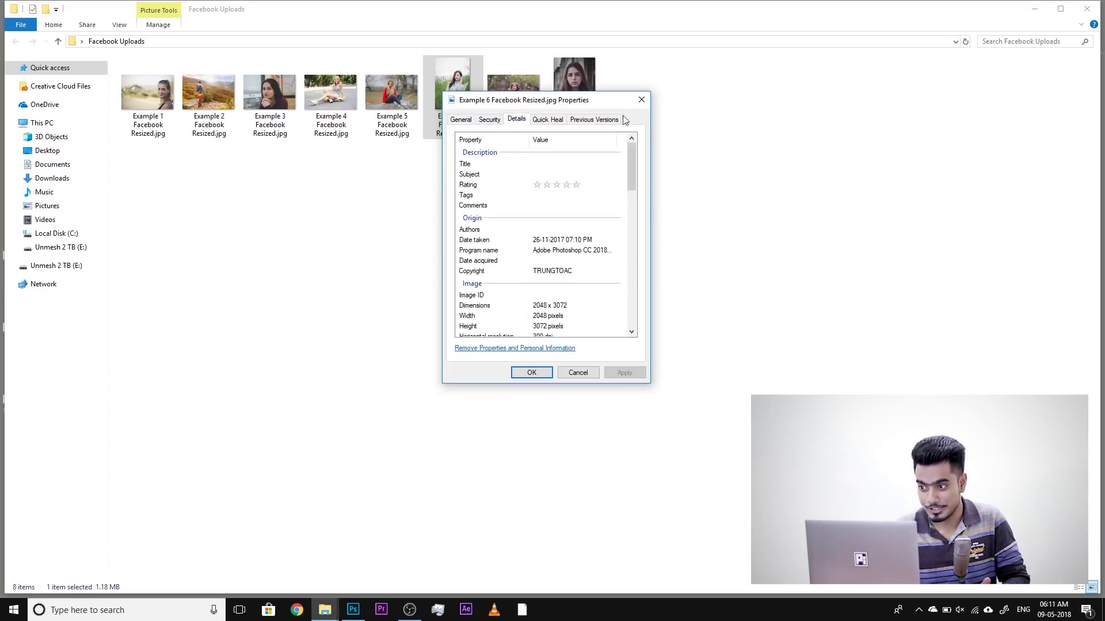
left_click(641, 100)
left_click(1048, 15)
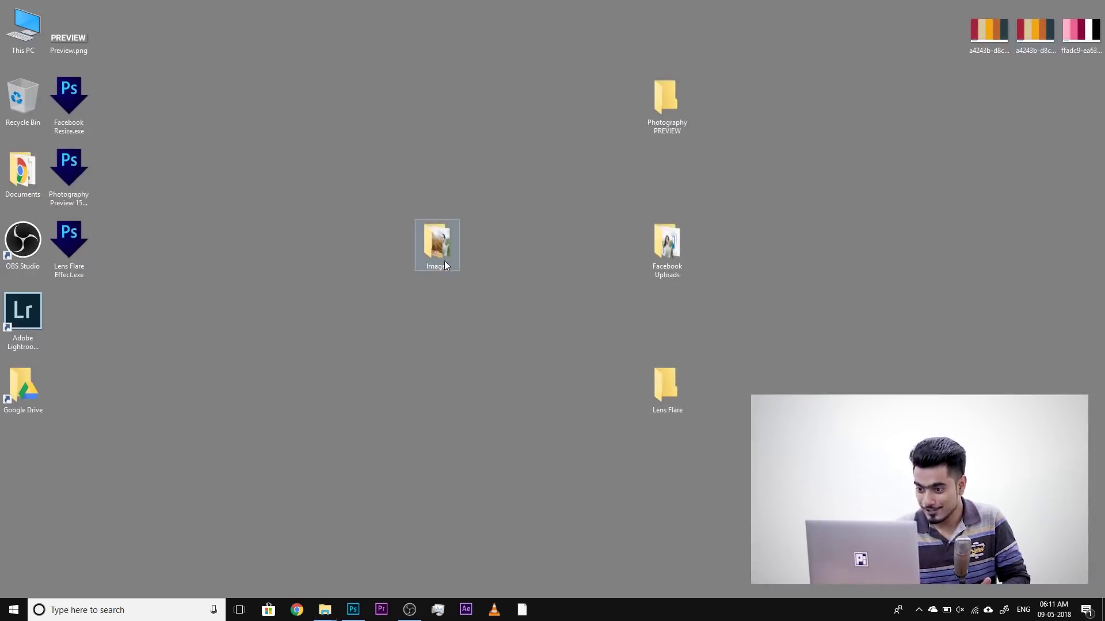
Open the Images folder and check the original dimensions of Example 4.jpg in its detailed properties.
double_click(444, 239)
right_click(315, 103)
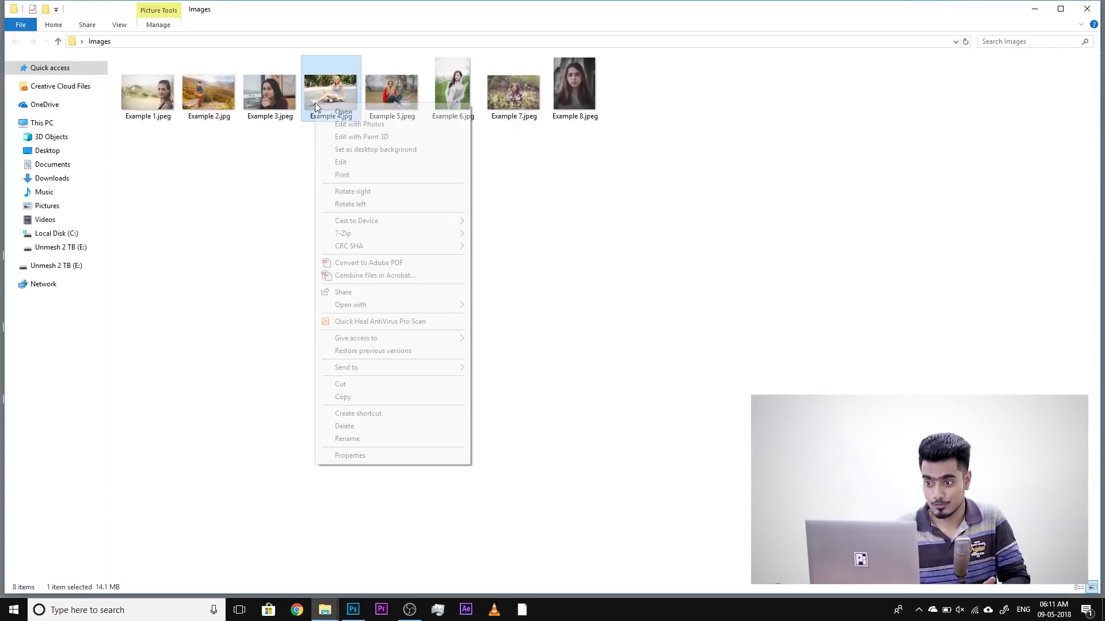
left_click(350, 455)
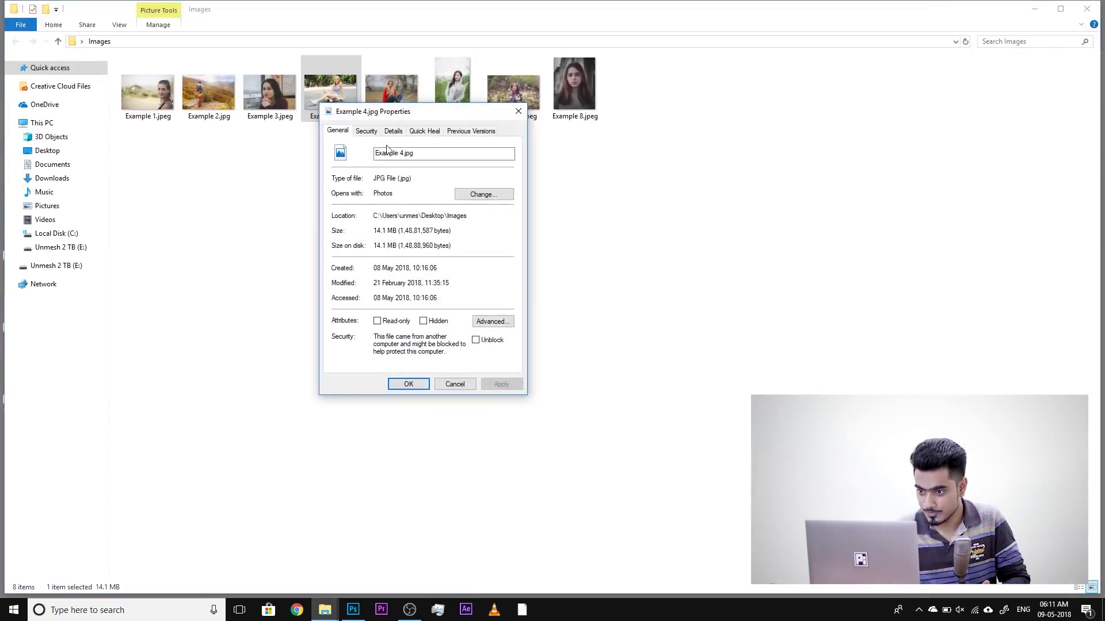
left_click(393, 132)
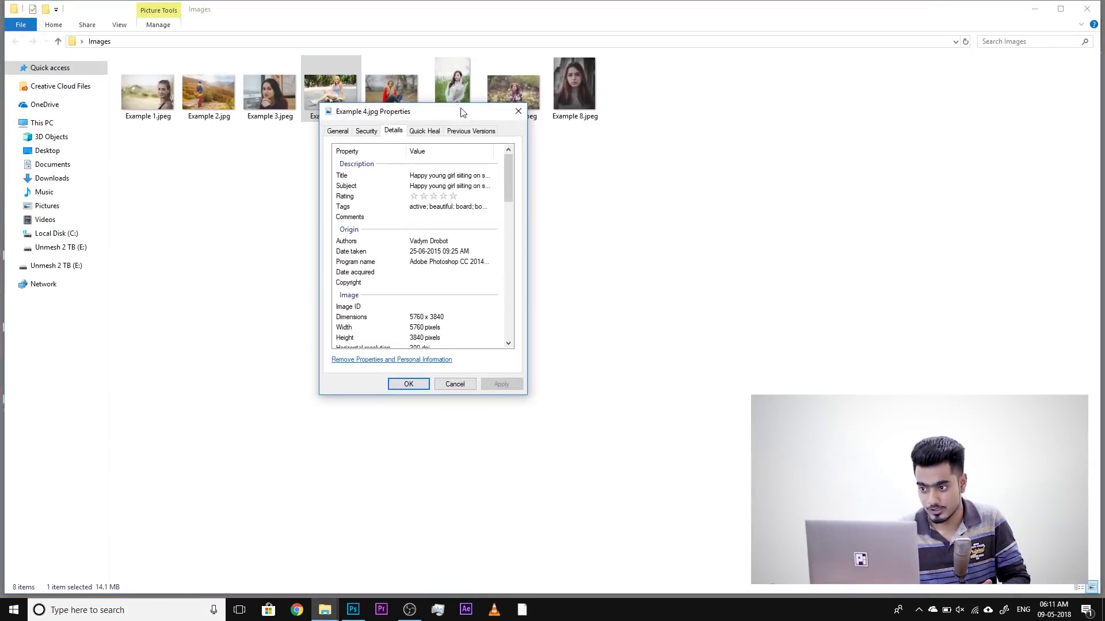
left_click(518, 111)
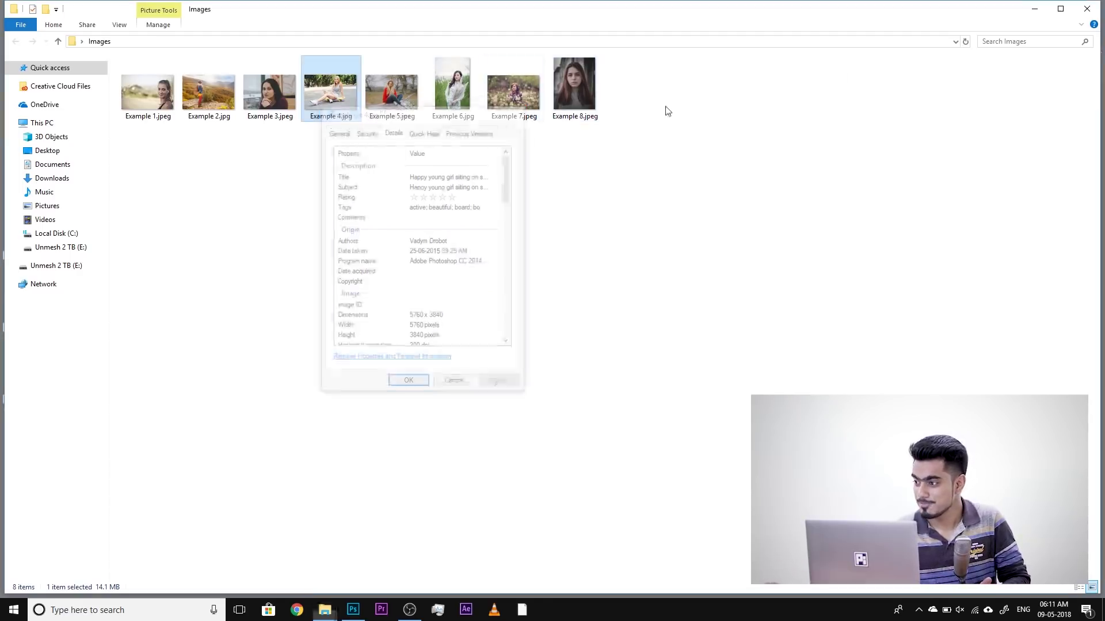
left_click(1086, 8)
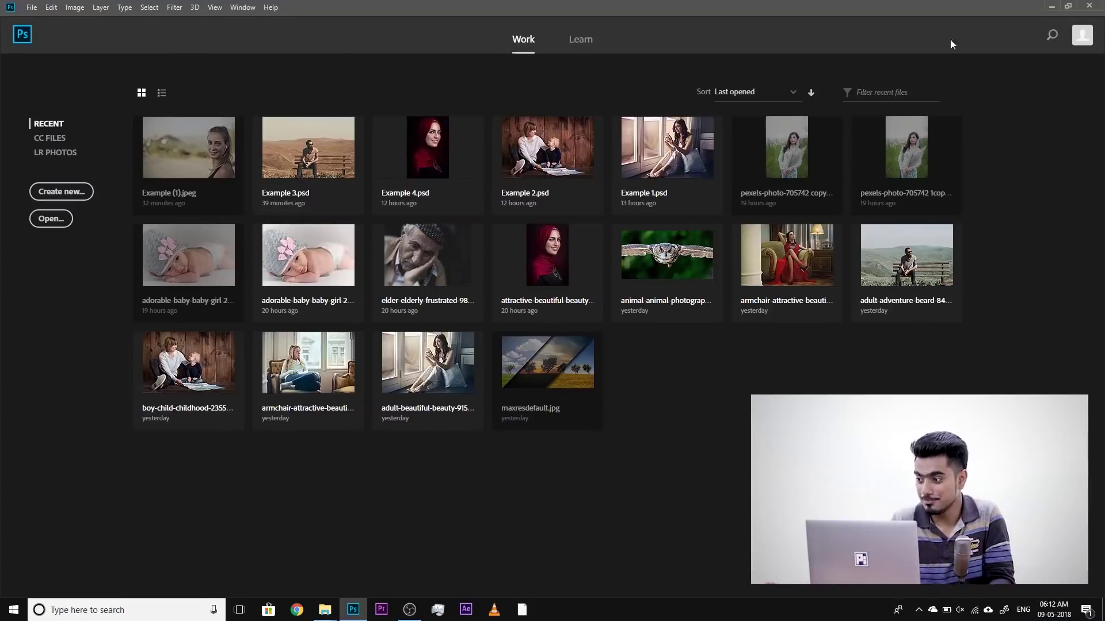
Open the Lens Flare folder from the desktop and browse its processed photos, starting from Example 1 Fixie.jpg.
left_click(1048, 6)
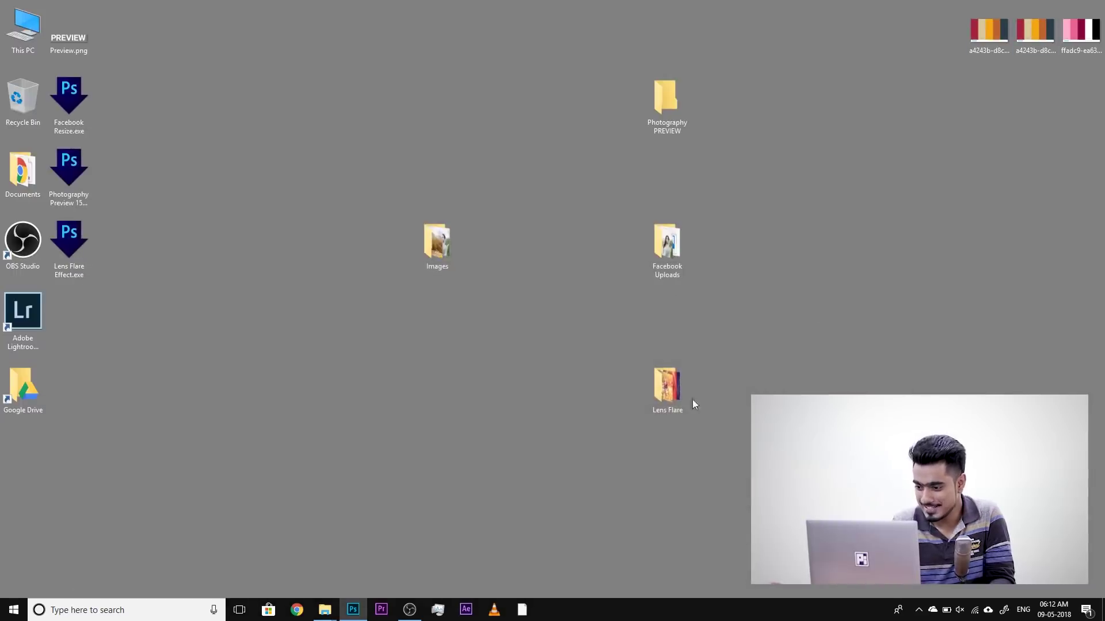
double_click(671, 385)
left_click(144, 83)
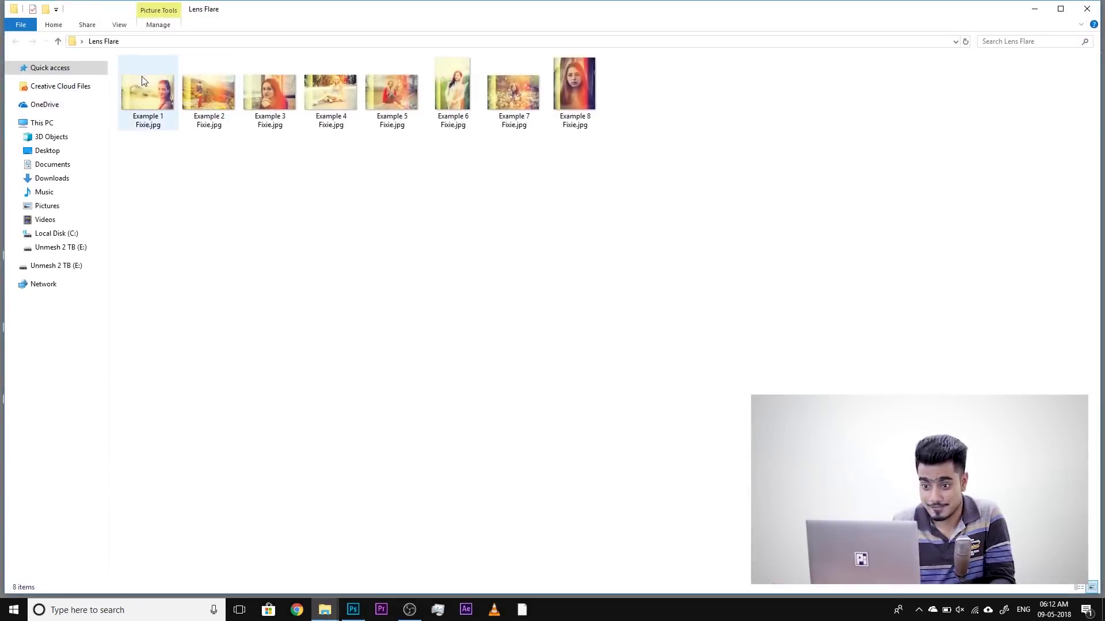
double_click(144, 81)
key("Right")
key("Right")
key("Right")
key("Right")
key("Right")
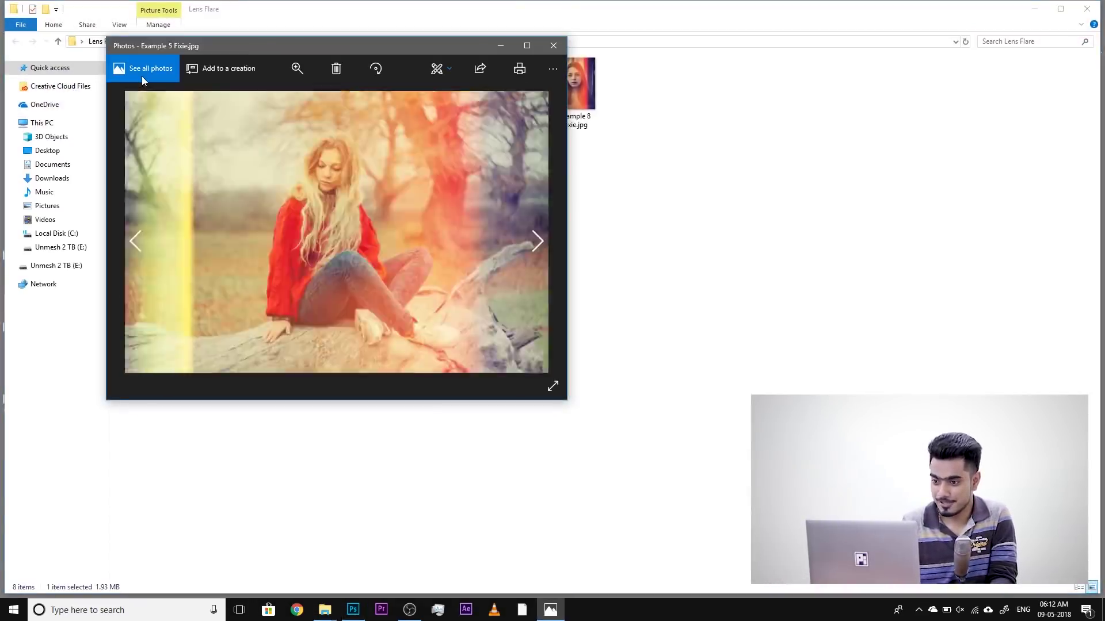
left_click(554, 46)
left_click(1090, 9)
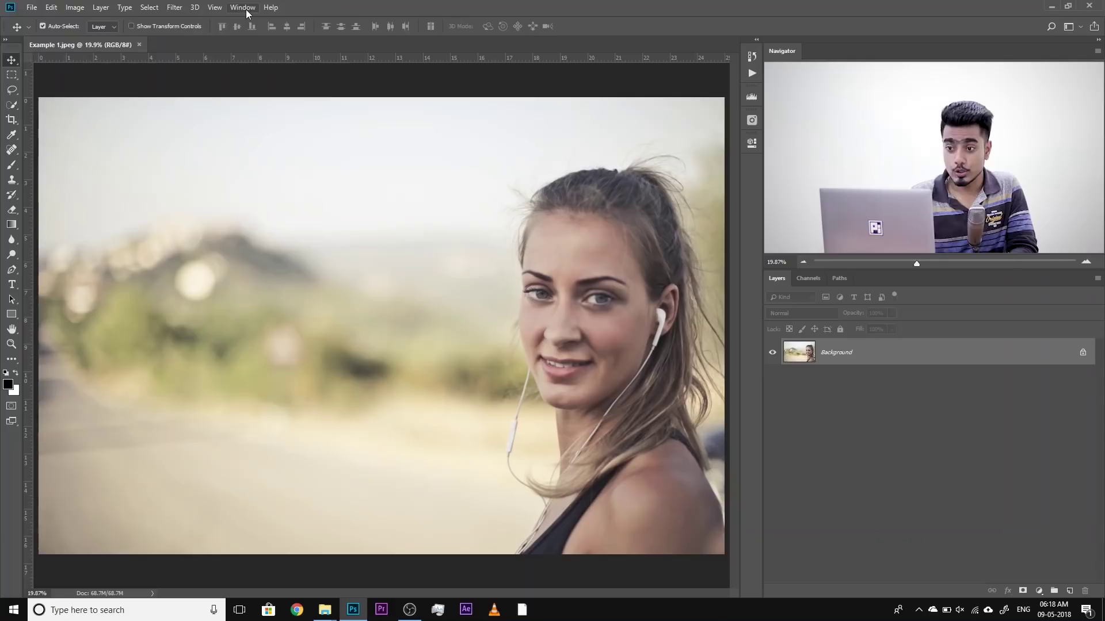
Create a new action set named Droplet.
left_click(244, 7)
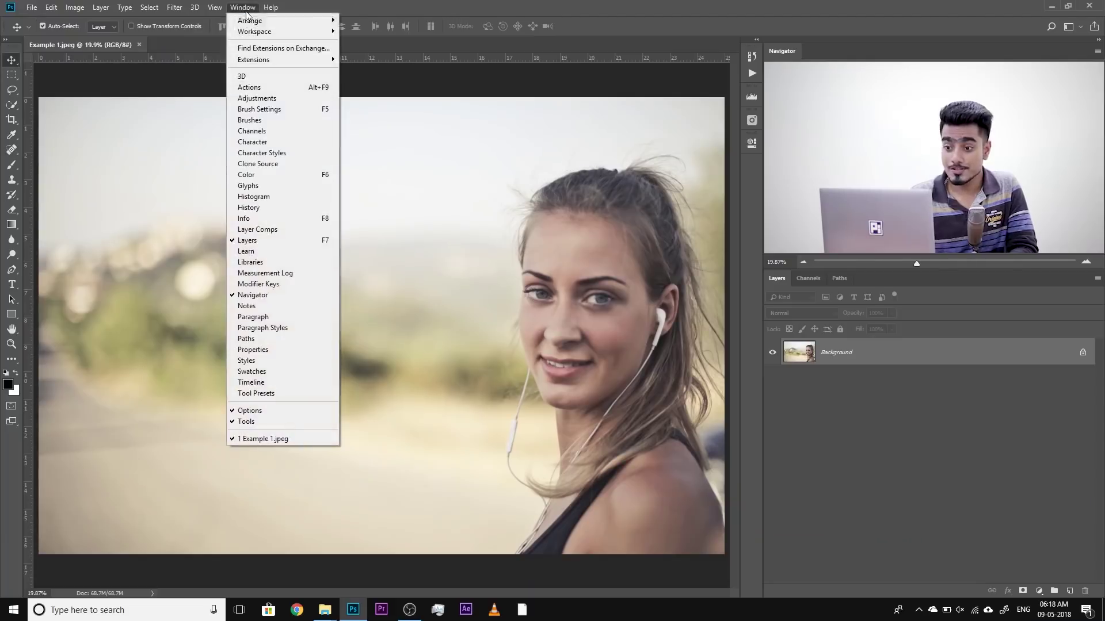
left_click(253, 87)
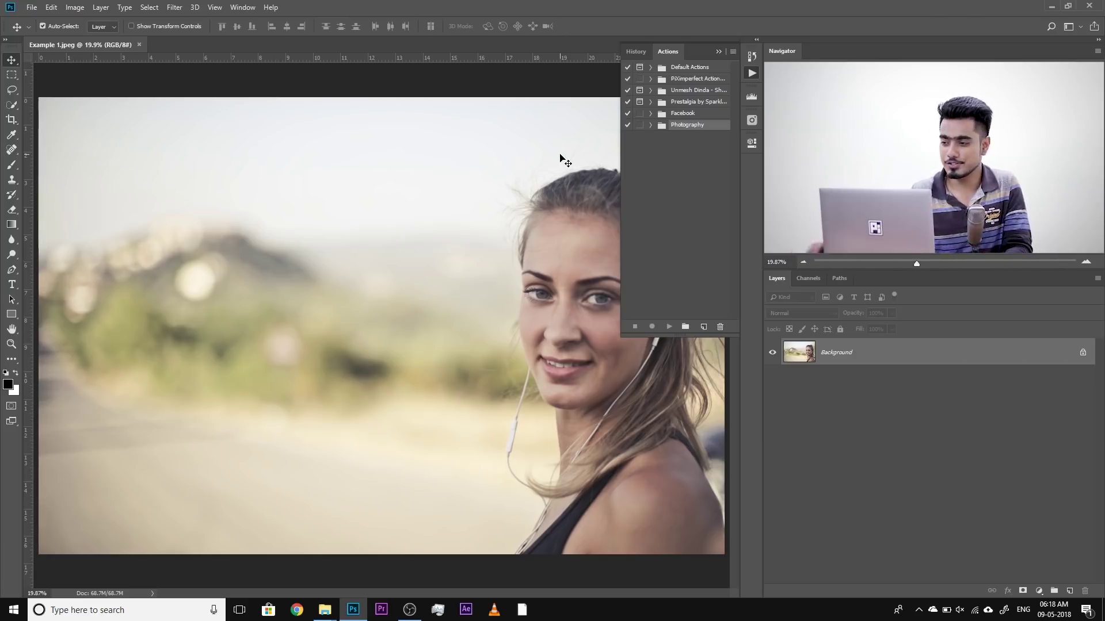
left_click(683, 329)
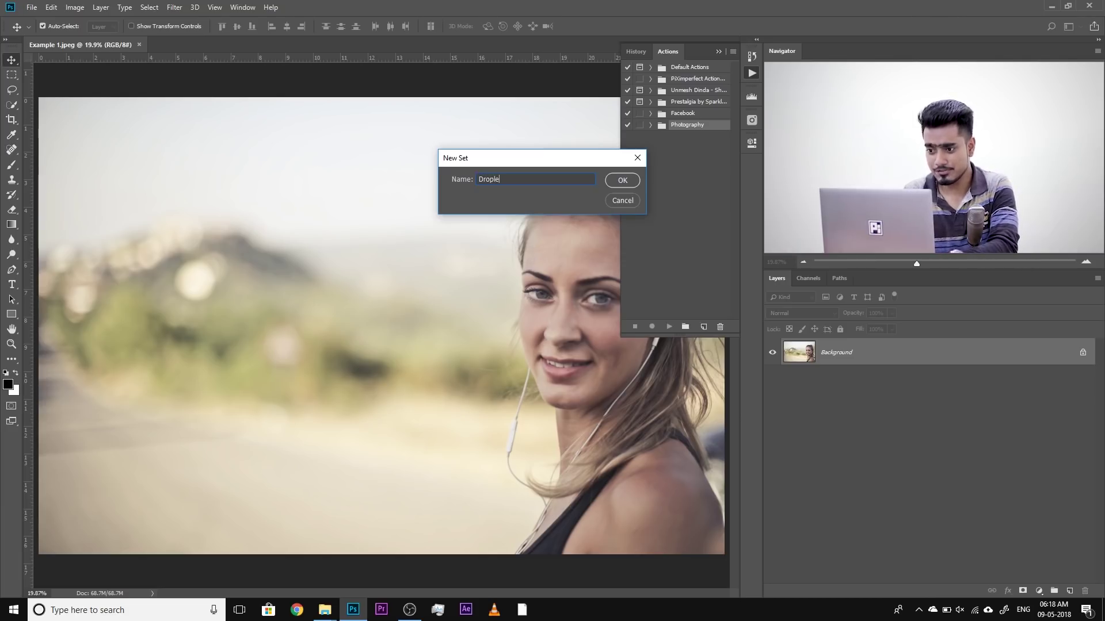
key("Return")
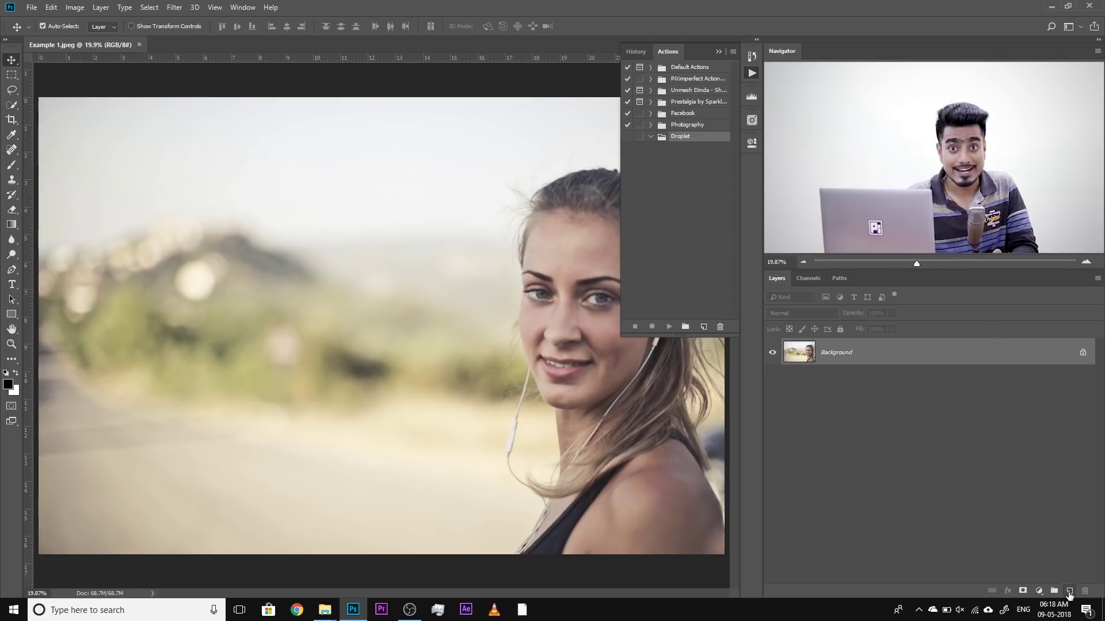
Add an empty layer above the Background and start recording an action named Facebook Resize in the Droplet set.
left_click(1069, 591)
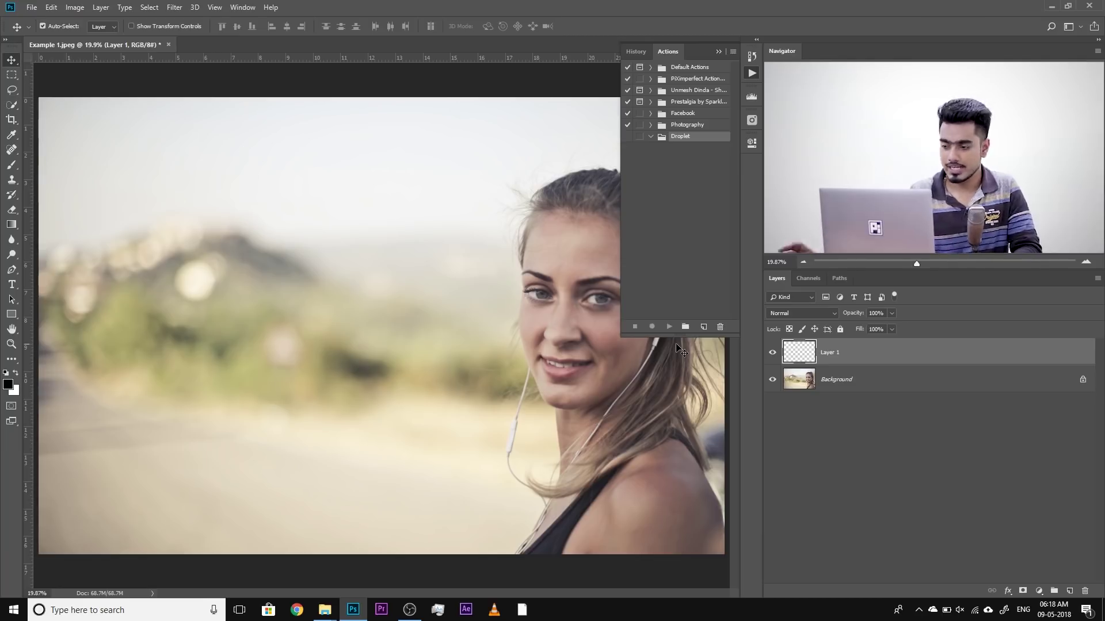
left_click(703, 326)
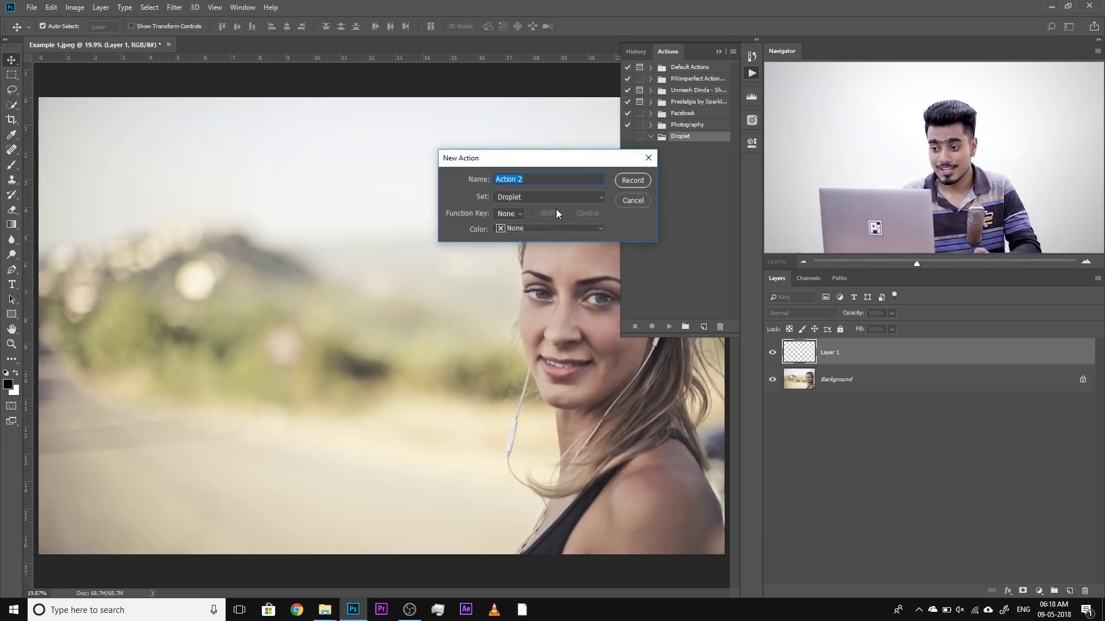
type("Facebook Resize")
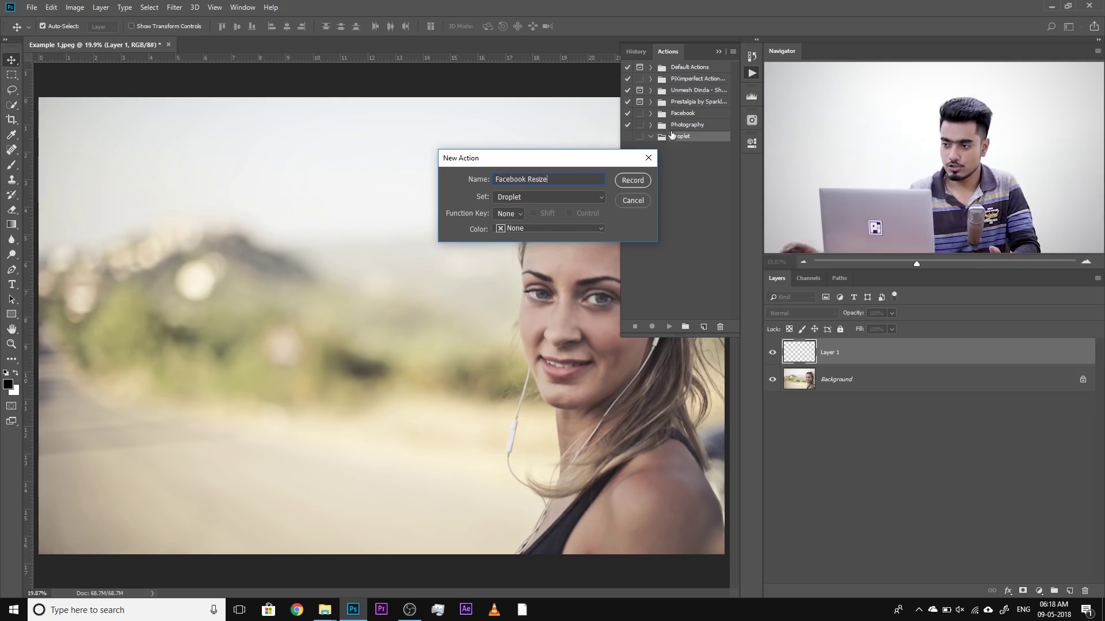
left_click(636, 181)
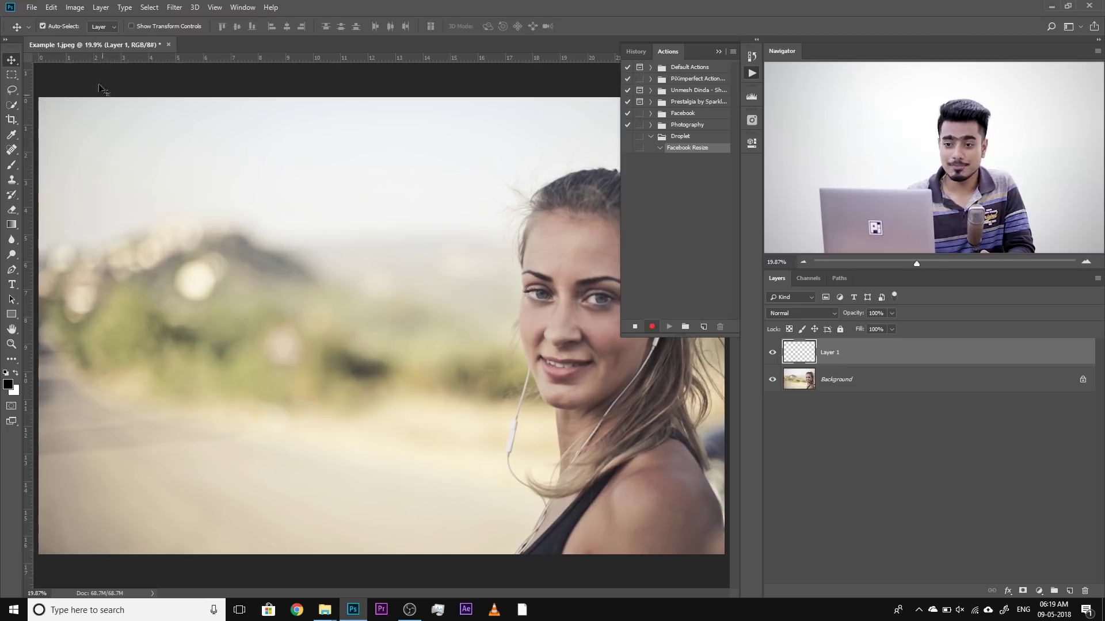
Resize the image to a width of 2048 pixels with its proportions linked, and fit it on screen.
left_click(74, 7)
left_click(111, 98)
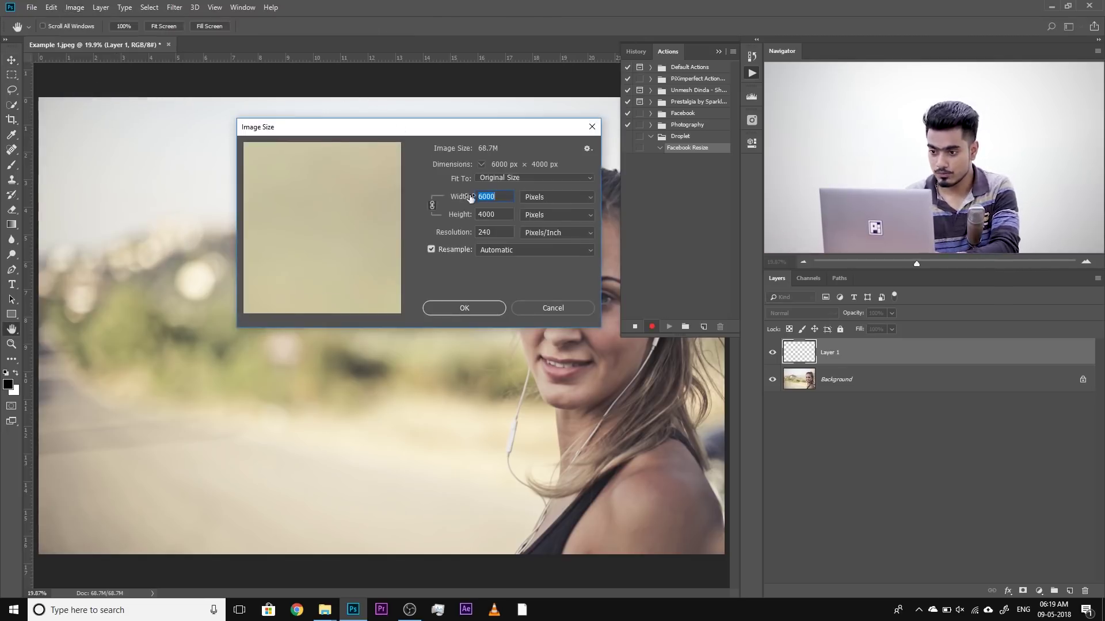
left_click(538, 197)
left_click(543, 222)
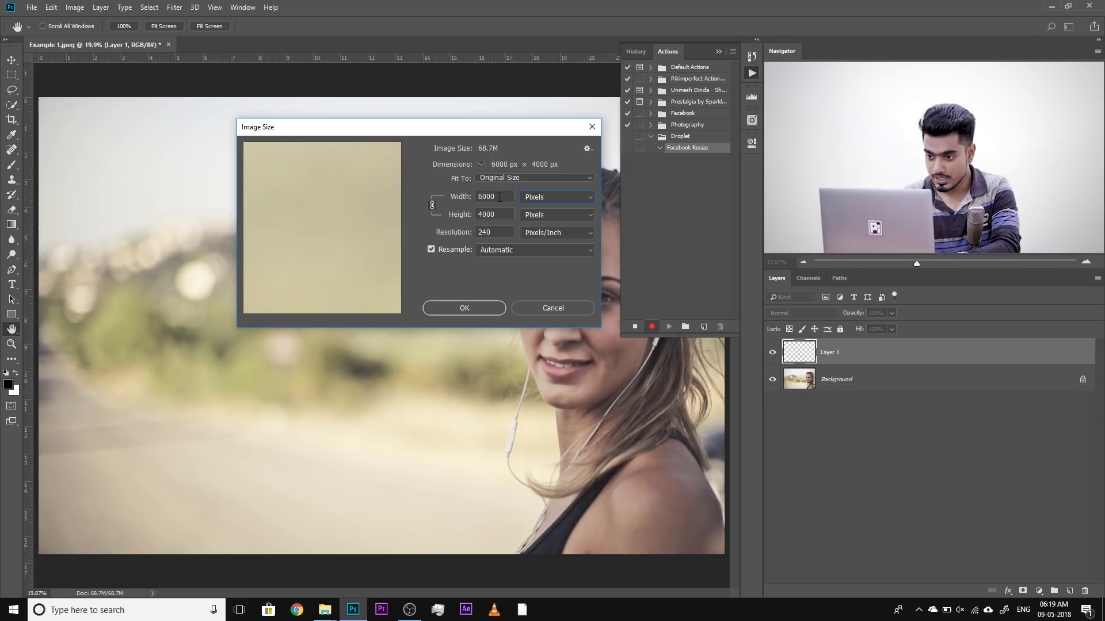
type("2048")
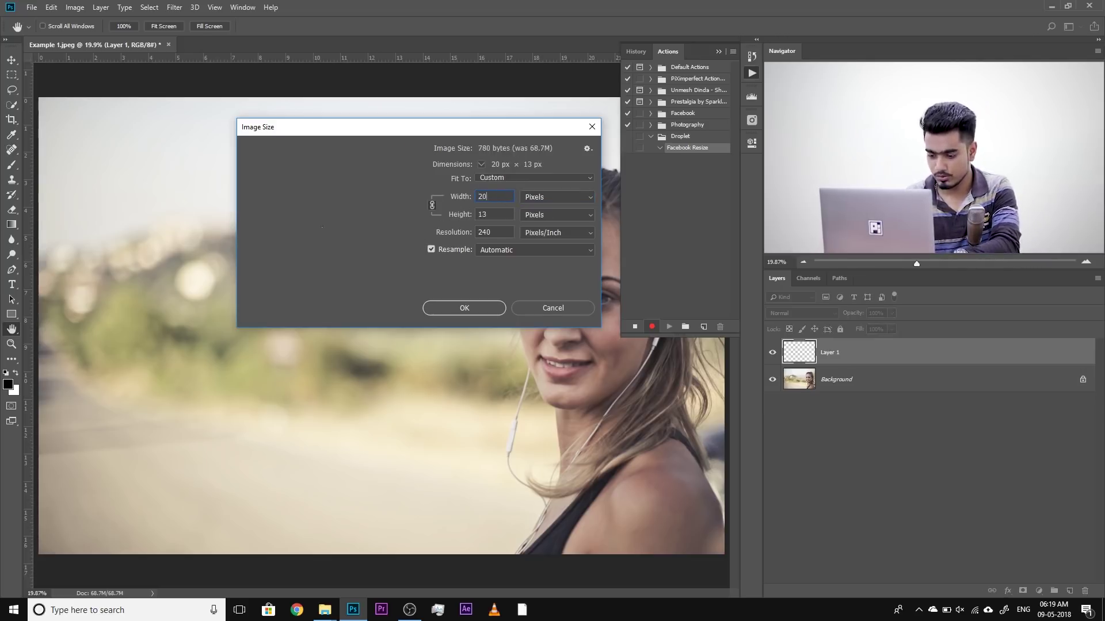
left_click(478, 309)
key("v")
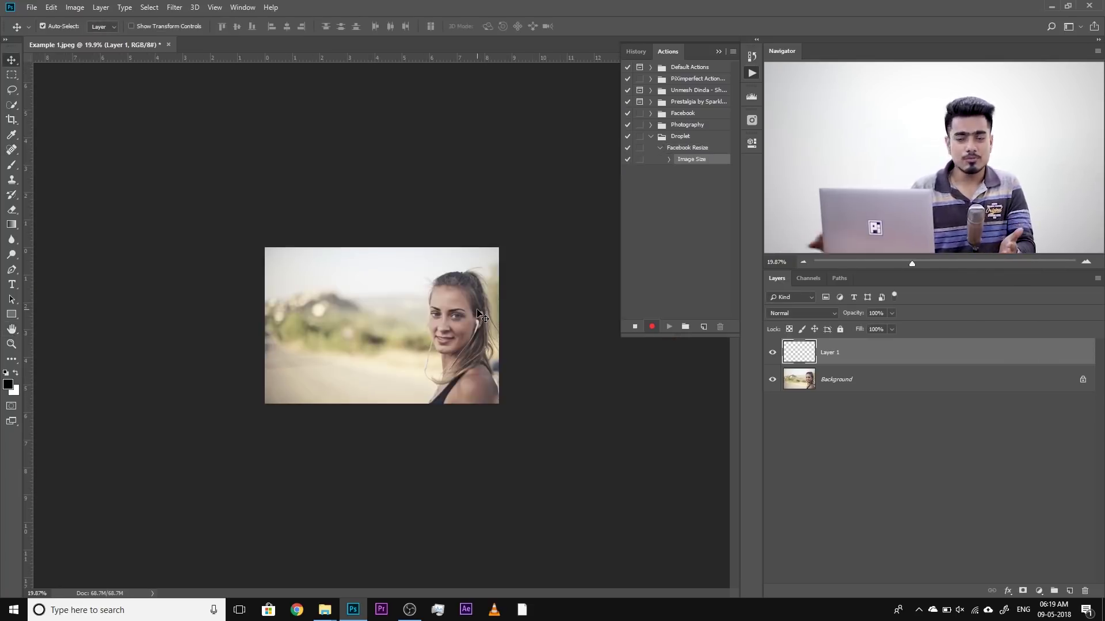
key("ctrl+0")
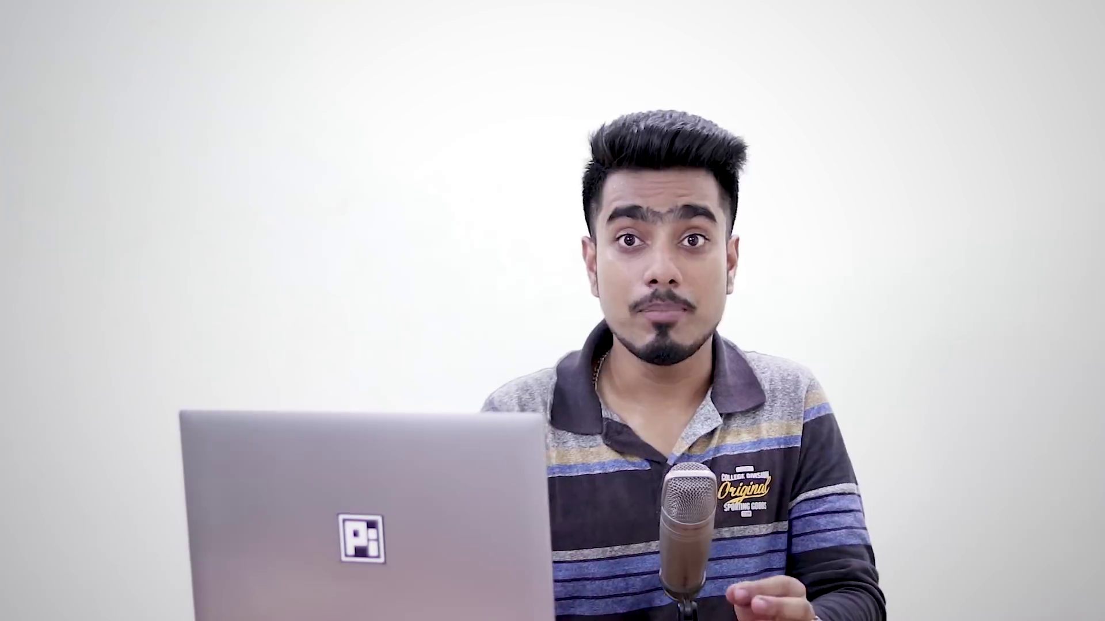
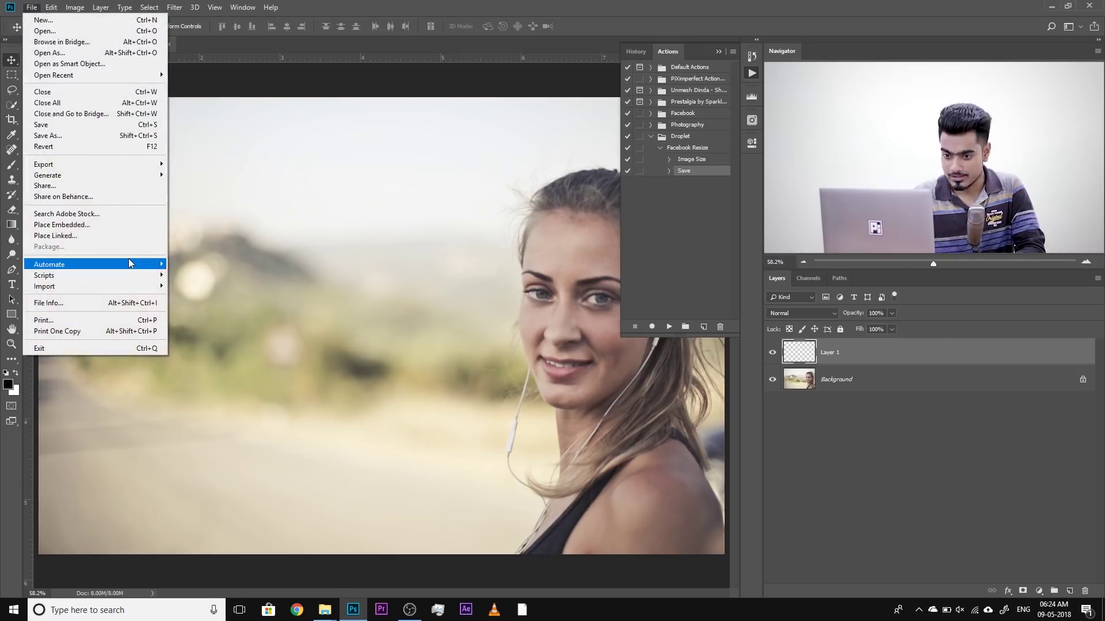
Start creating a droplet and set it to save on the Desktop as Facebook Resize 2.exe.
mouse_move(129, 264)
left_click(201, 286)
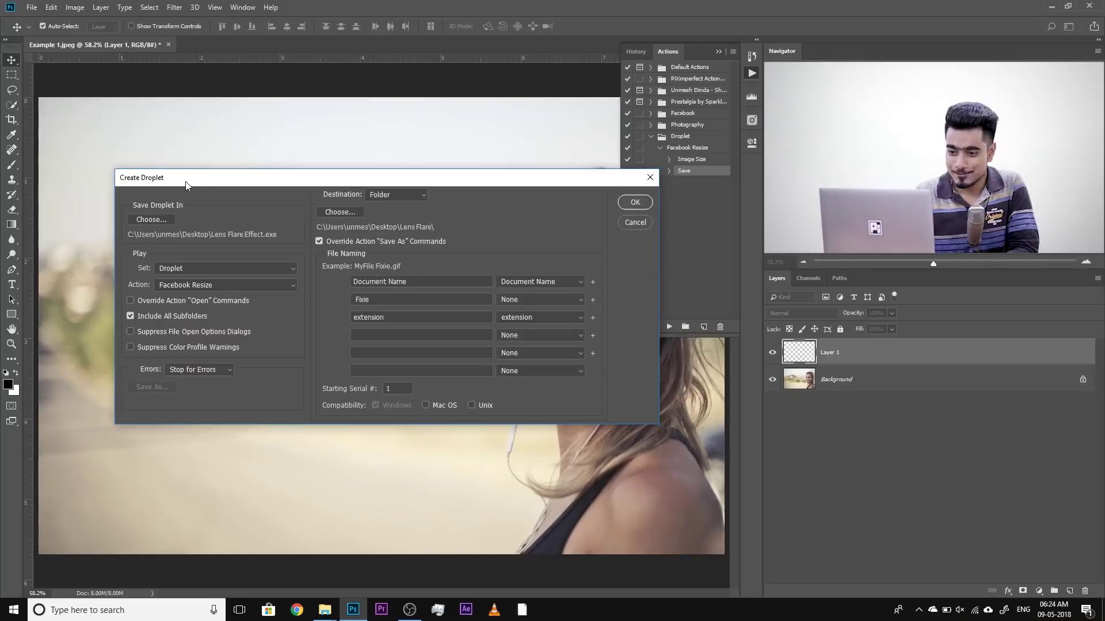
left_click_drag(185, 182, 223, 157)
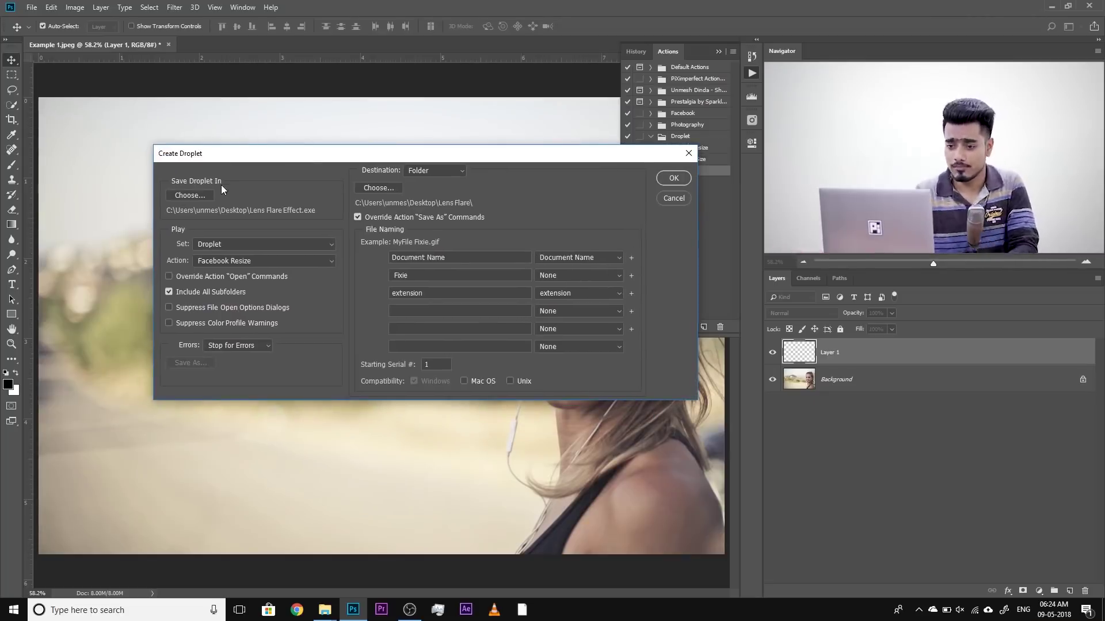
left_click(198, 199)
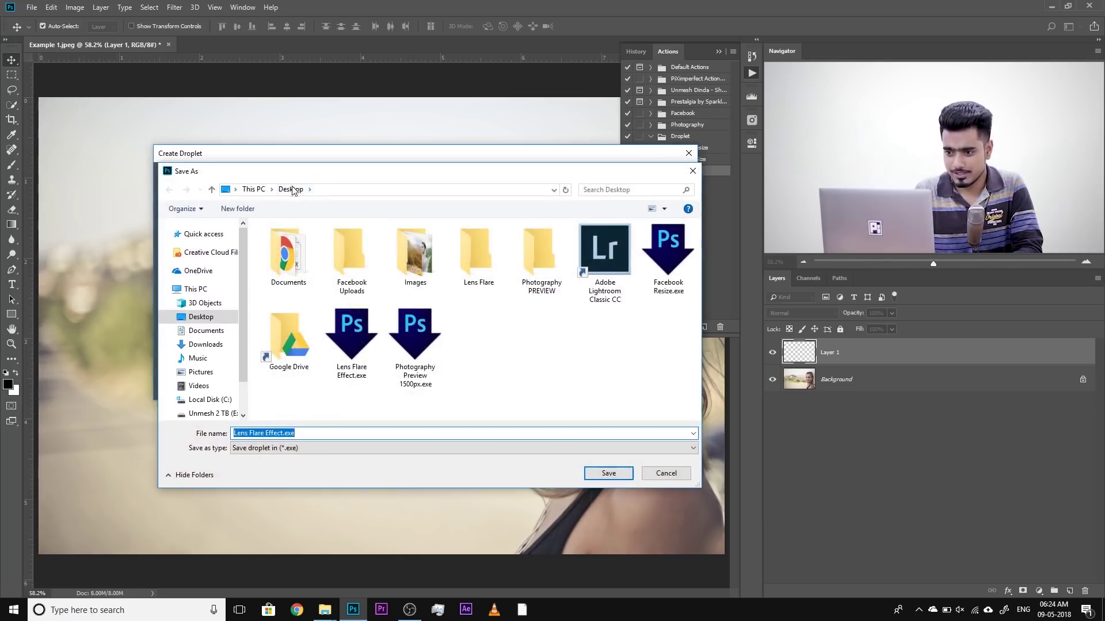
left_click(286, 433)
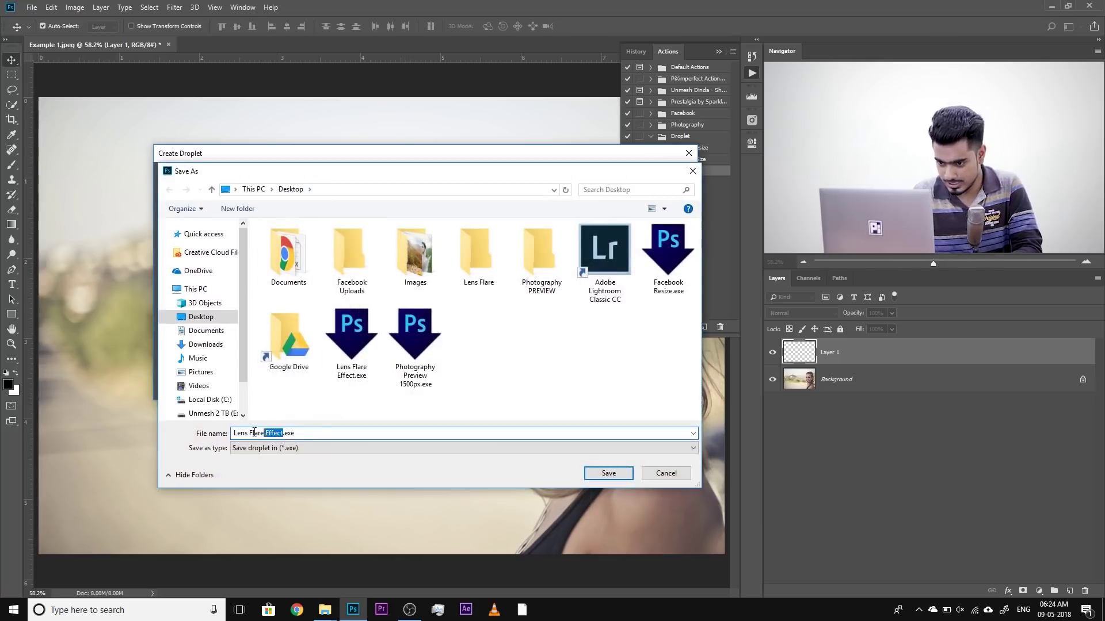
left_click_drag(269, 433, 170, 437)
type("F")
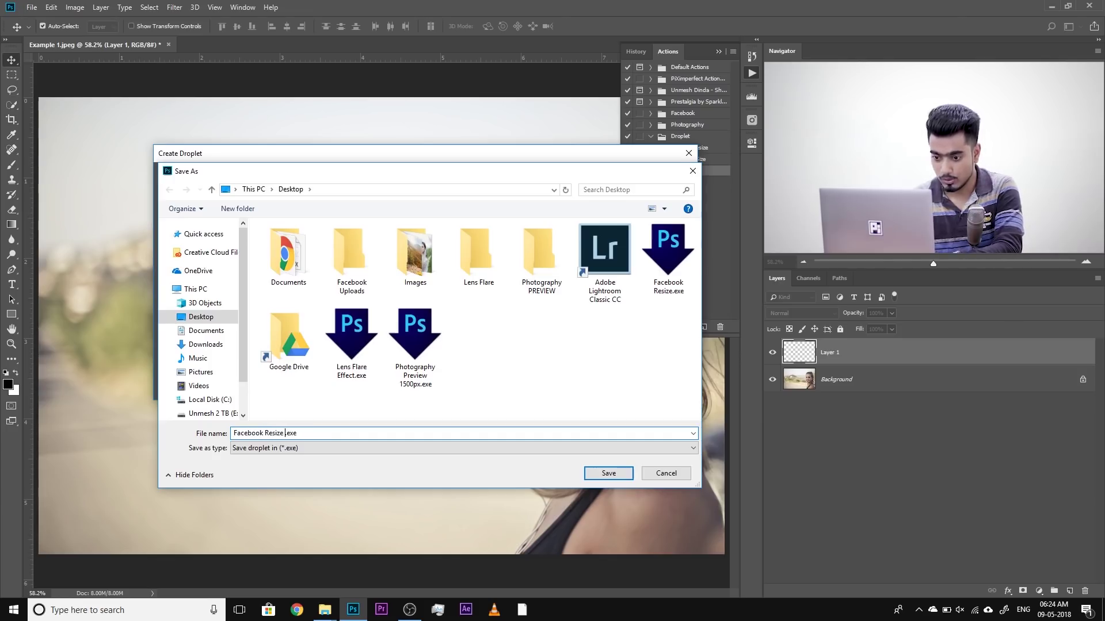
type("acebook Resize 2")
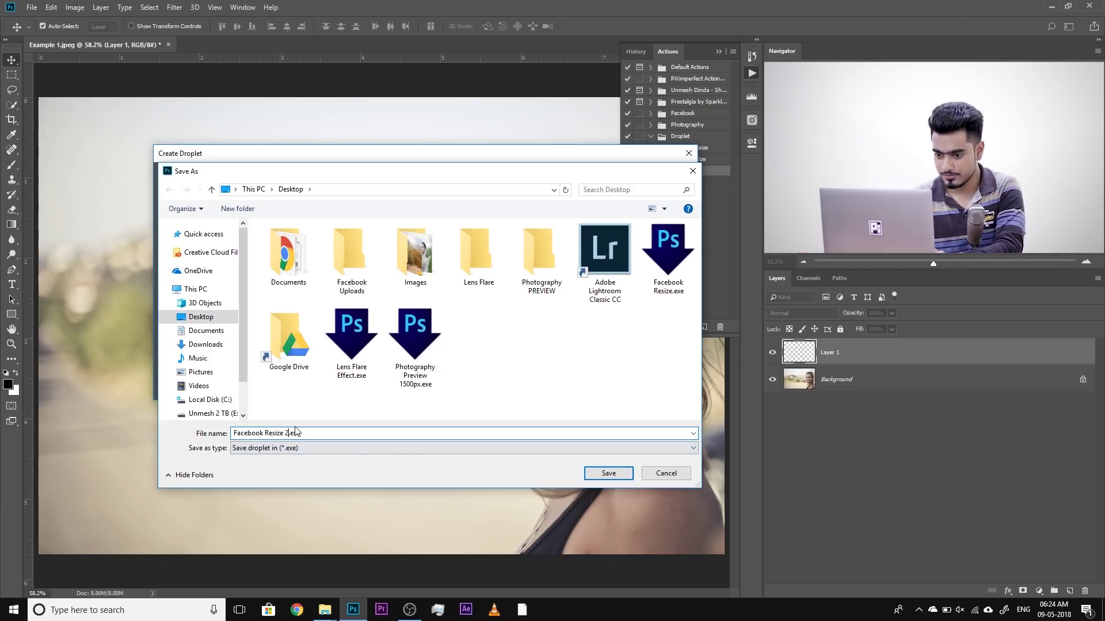
left_click(608, 473)
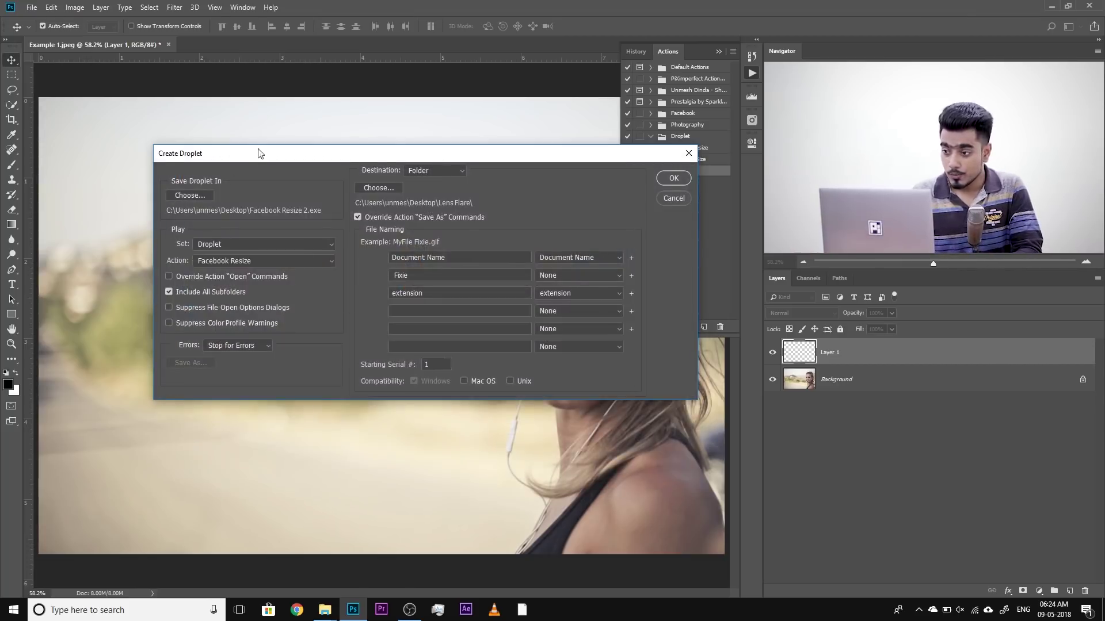
Set the droplet to play the Facebook Resize action from the Droplet set, with errors handled by Stop for Errors.
left_click_drag(258, 153, 173, 129)
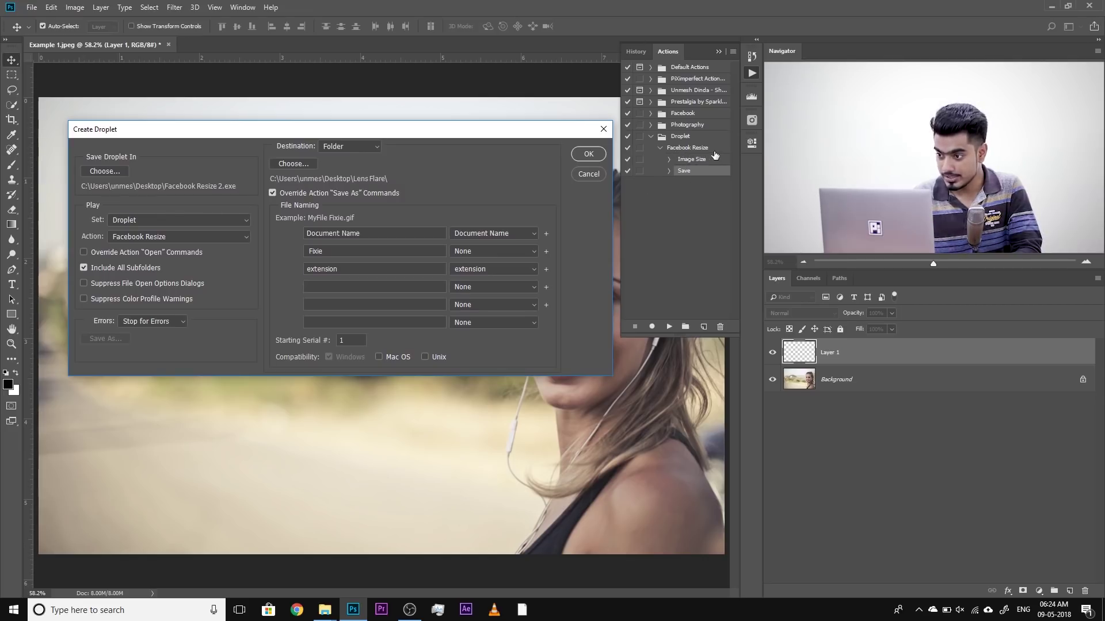
left_click(137, 225)
left_click(140, 291)
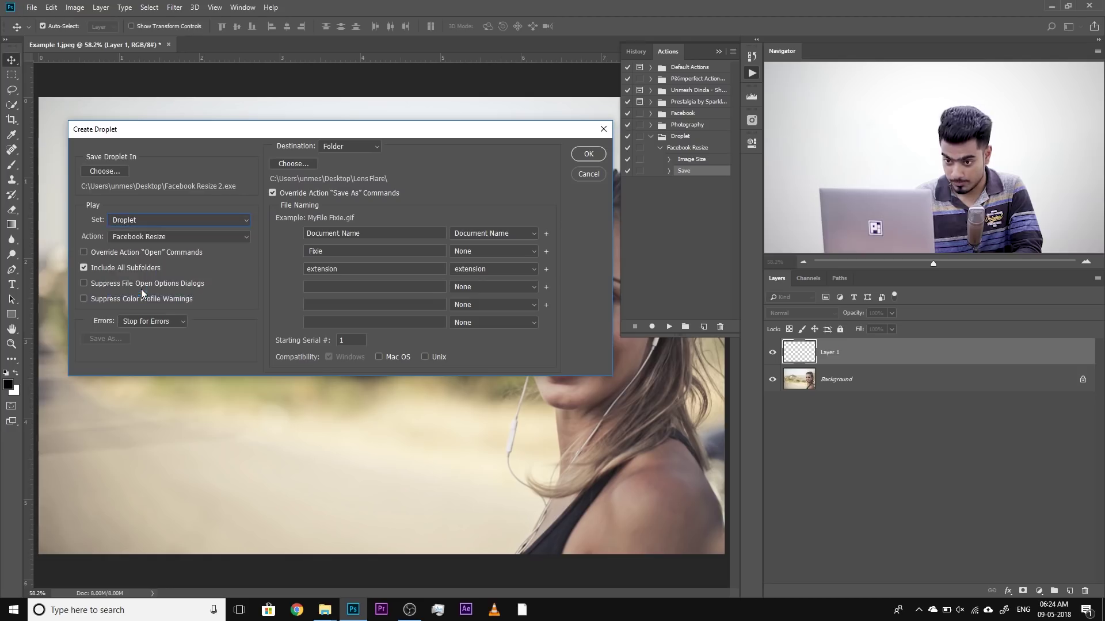
left_click(135, 237)
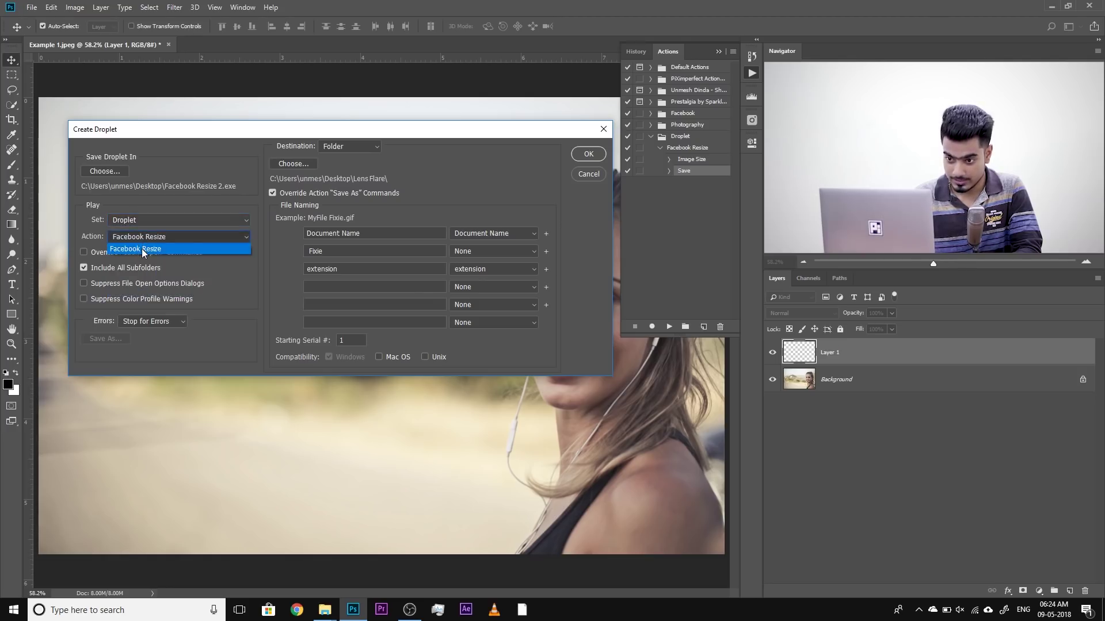
left_click(141, 249)
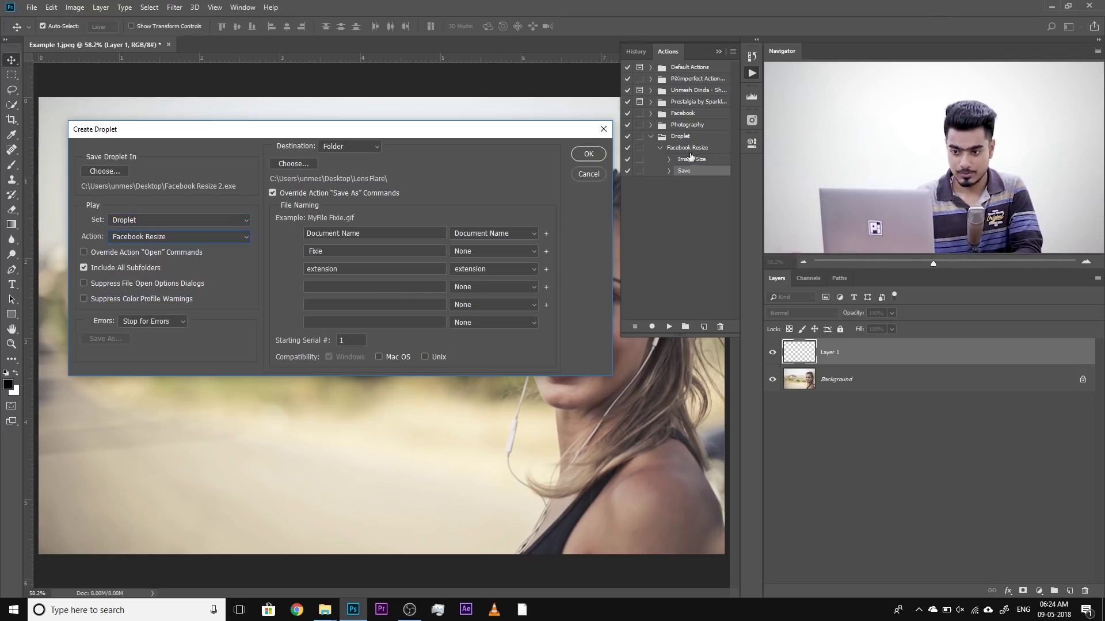
left_click_drag(279, 130, 302, 113)
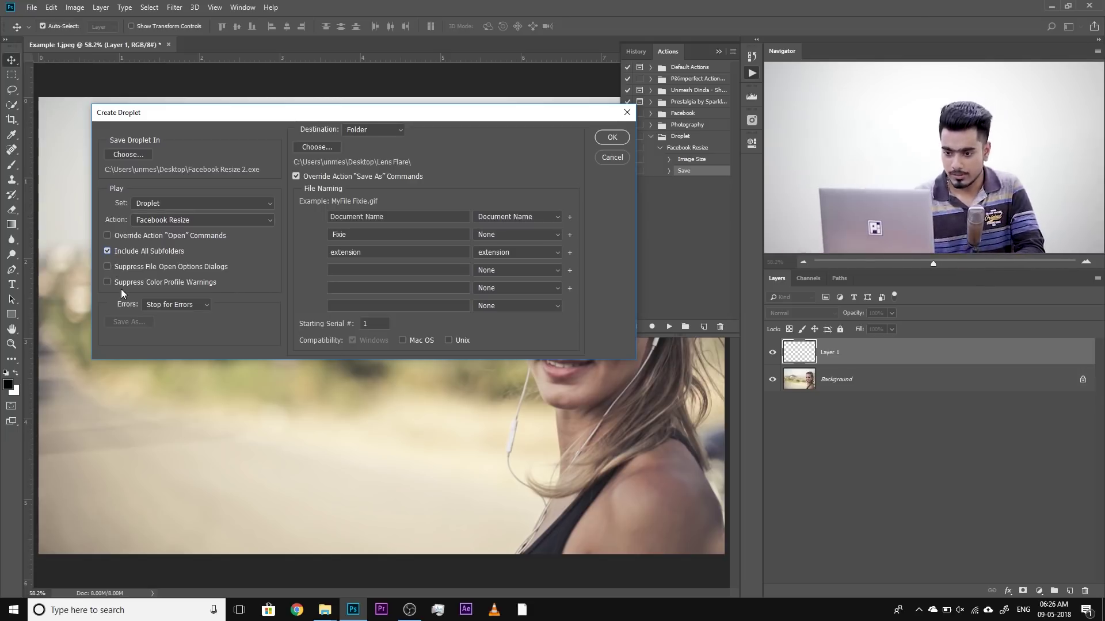
left_click(165, 305)
left_click(169, 316)
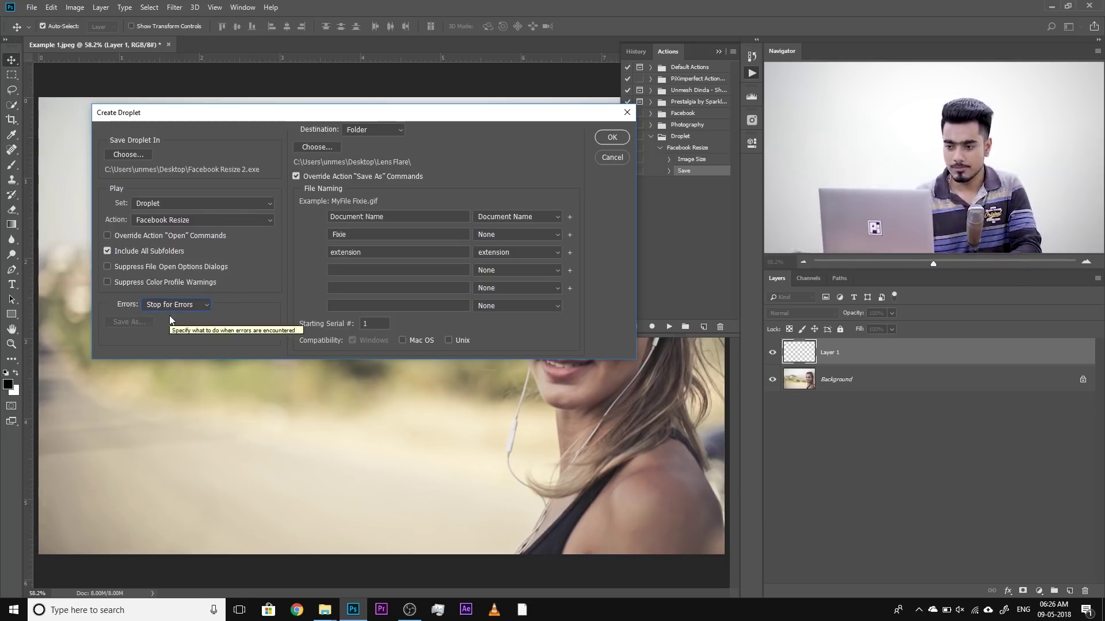
Set the droplet's destination to Folder and choose the Facebook Uploads folder on the Desktop.
left_click_drag(377, 118, 410, 166)
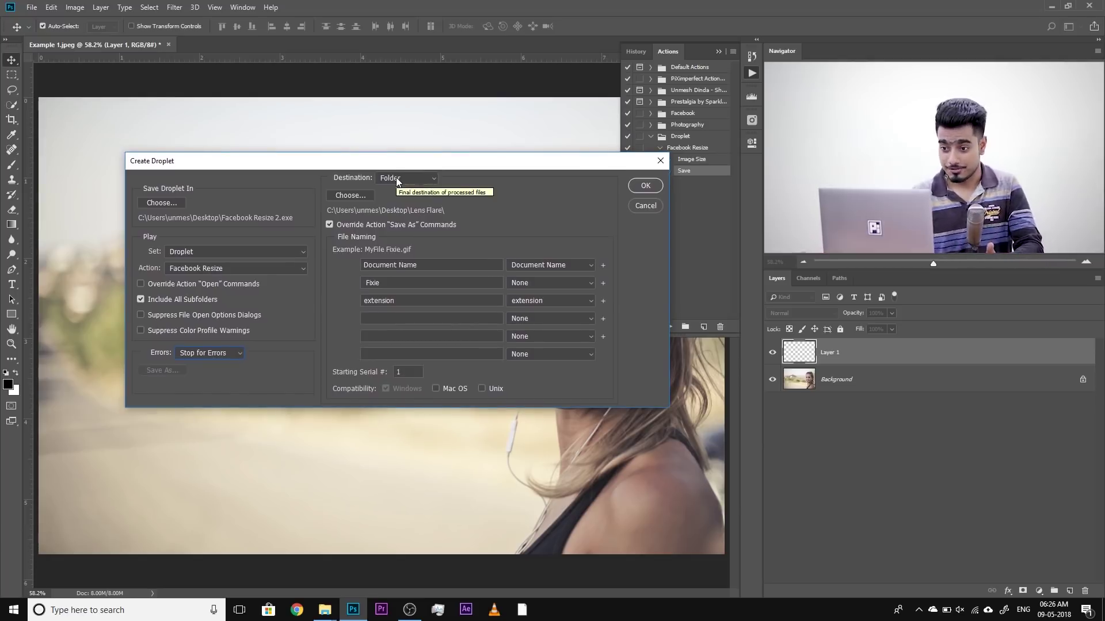
left_click(396, 177)
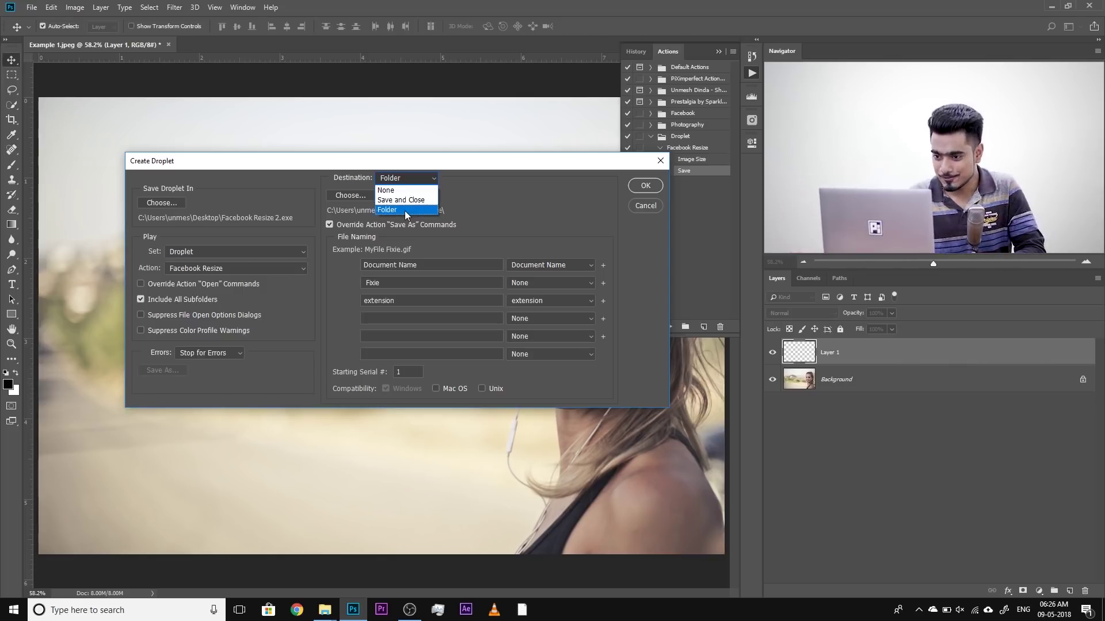
left_click(405, 210)
left_click(361, 196)
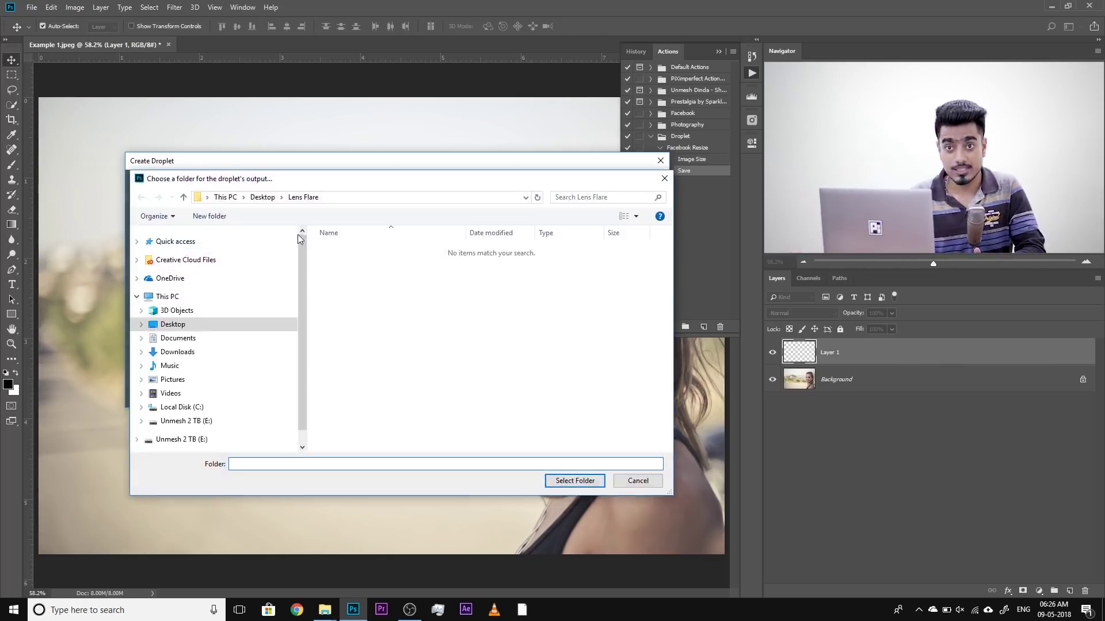
left_click(262, 198)
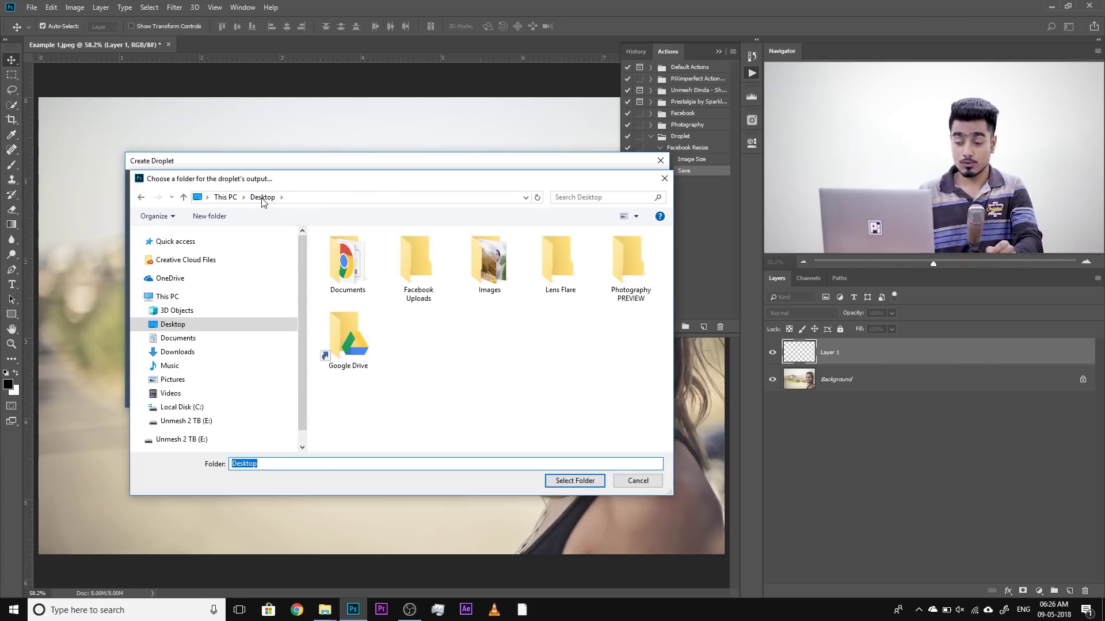
left_click(435, 259)
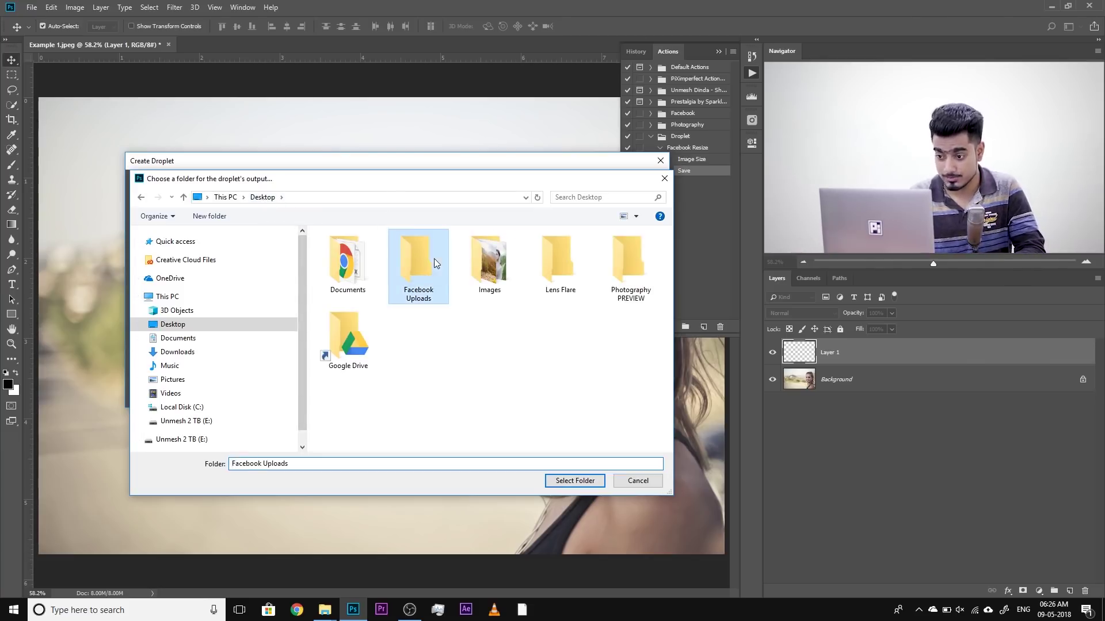
left_click(575, 480)
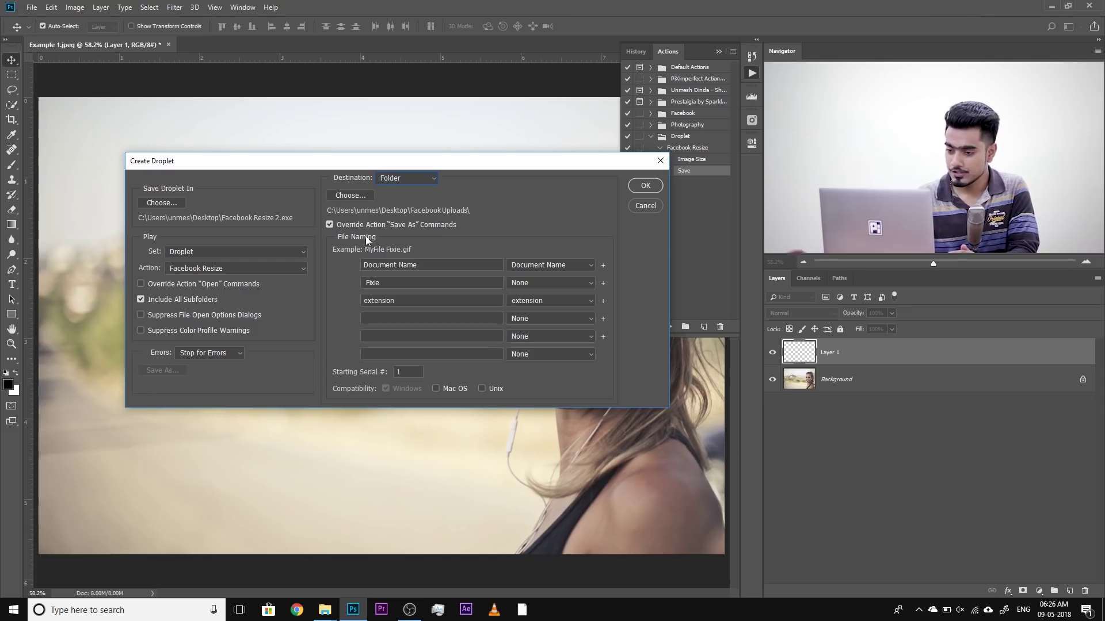
Define the output file naming as Document Name, the text "Facebook Resized" and extension, and create the droplet.
left_click(529, 265)
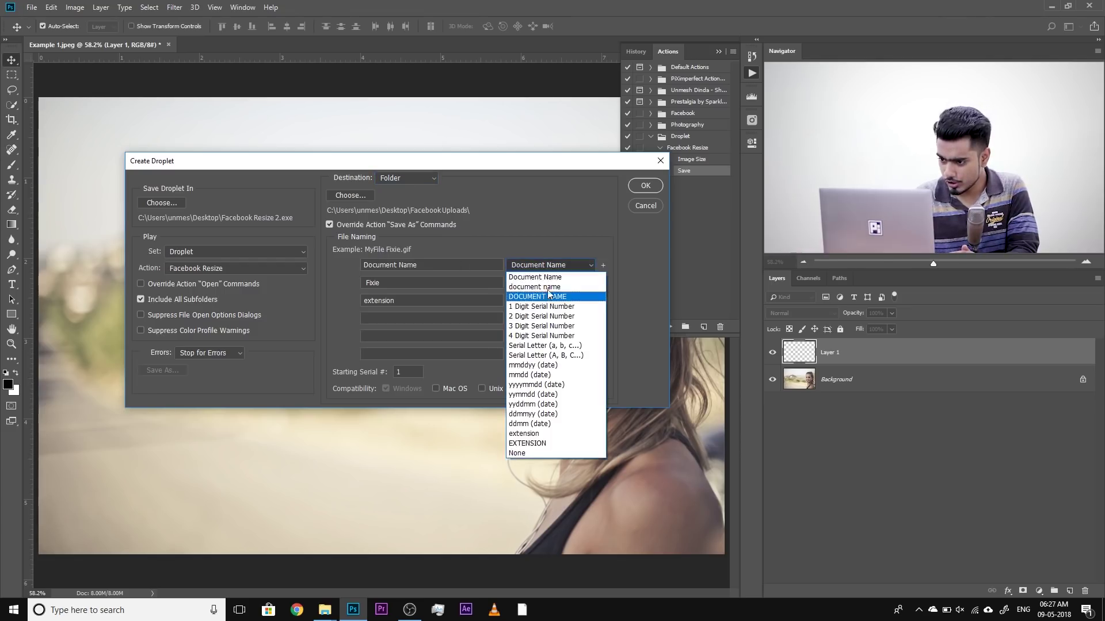
left_click(530, 277)
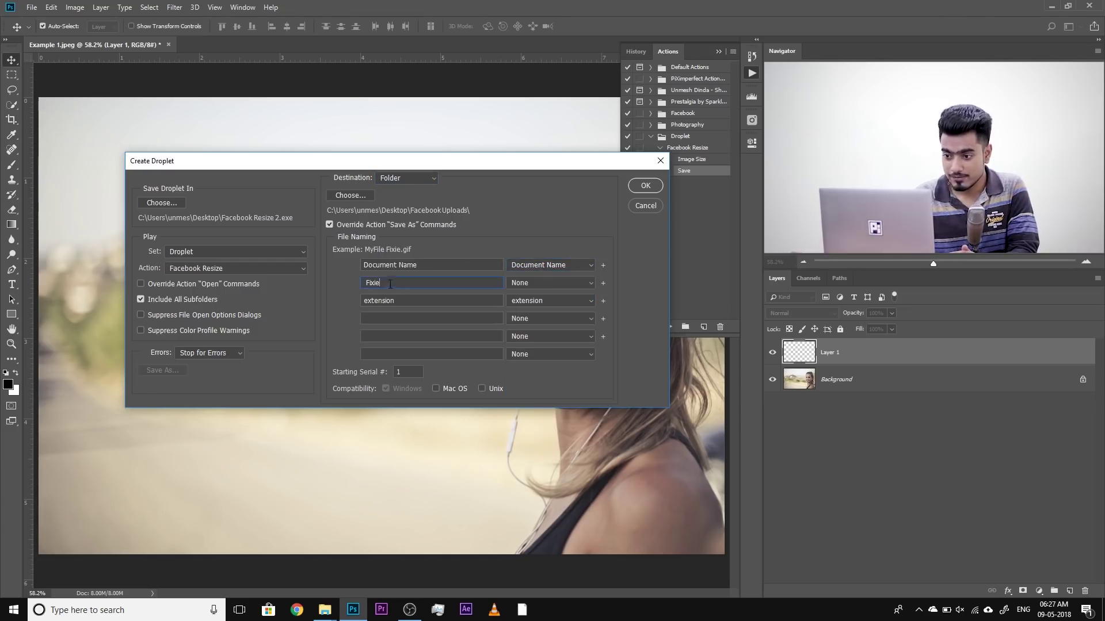
key("BackSpace")
type("Facebook Resized")
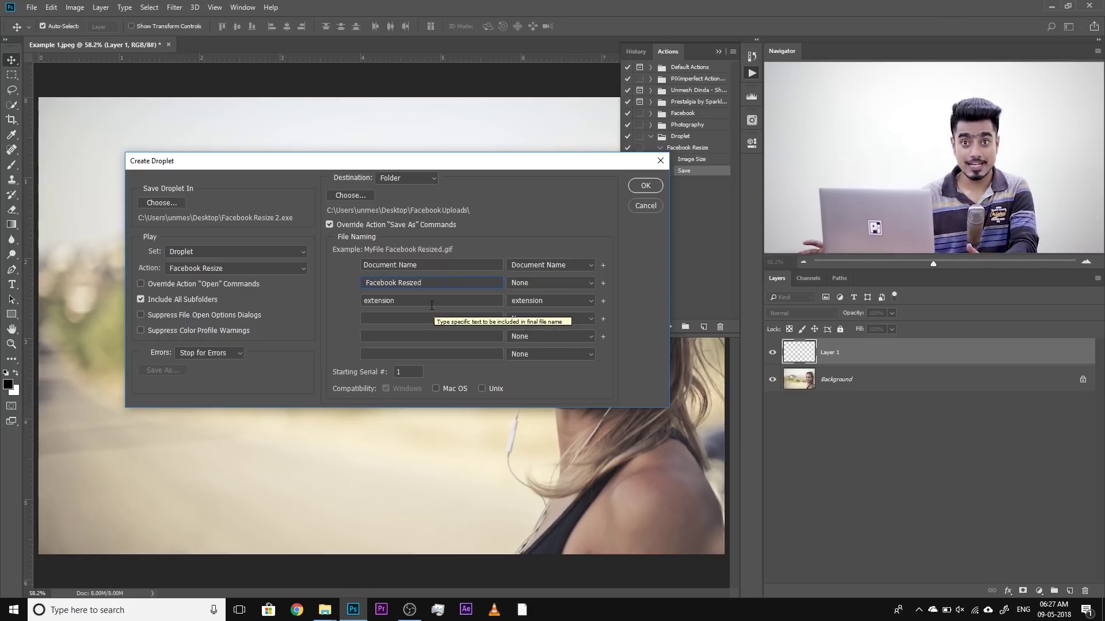
left_click(550, 302)
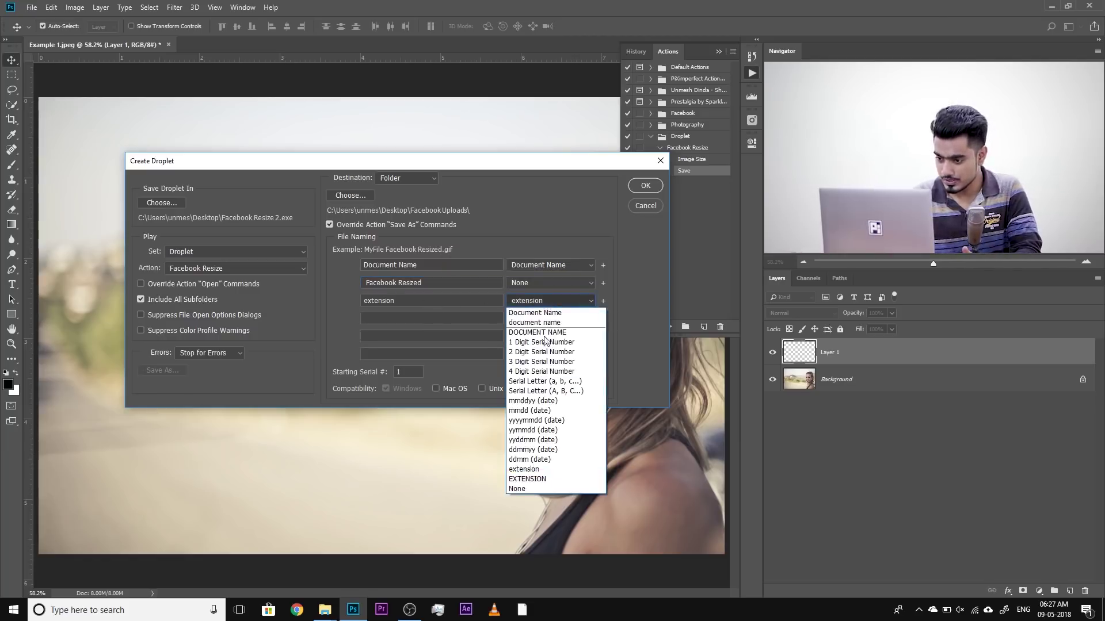
left_click(543, 467)
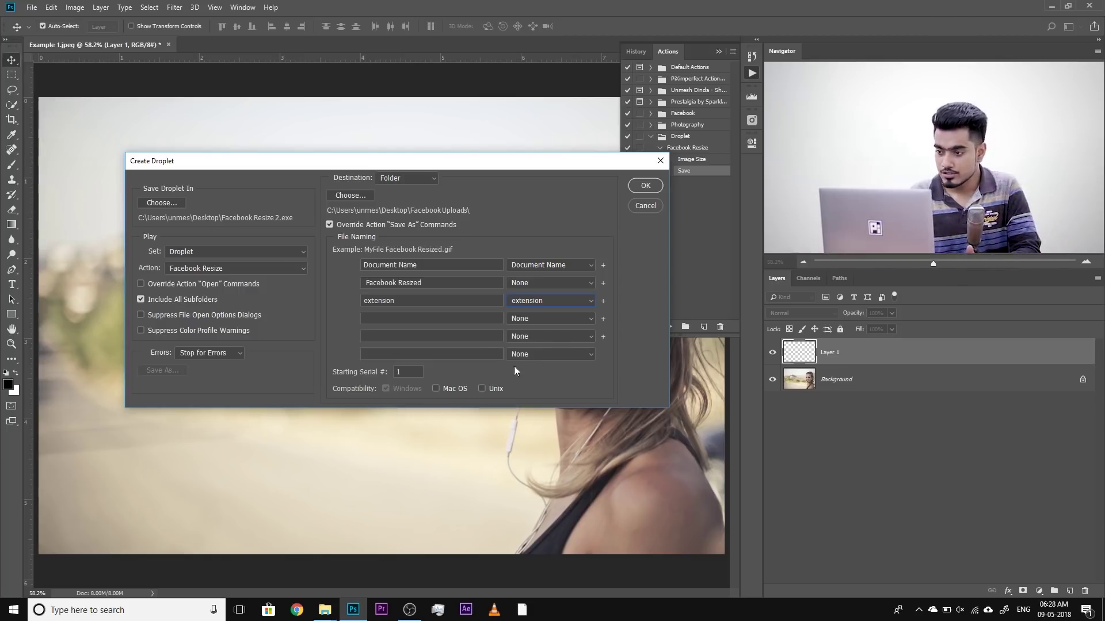
left_click(646, 186)
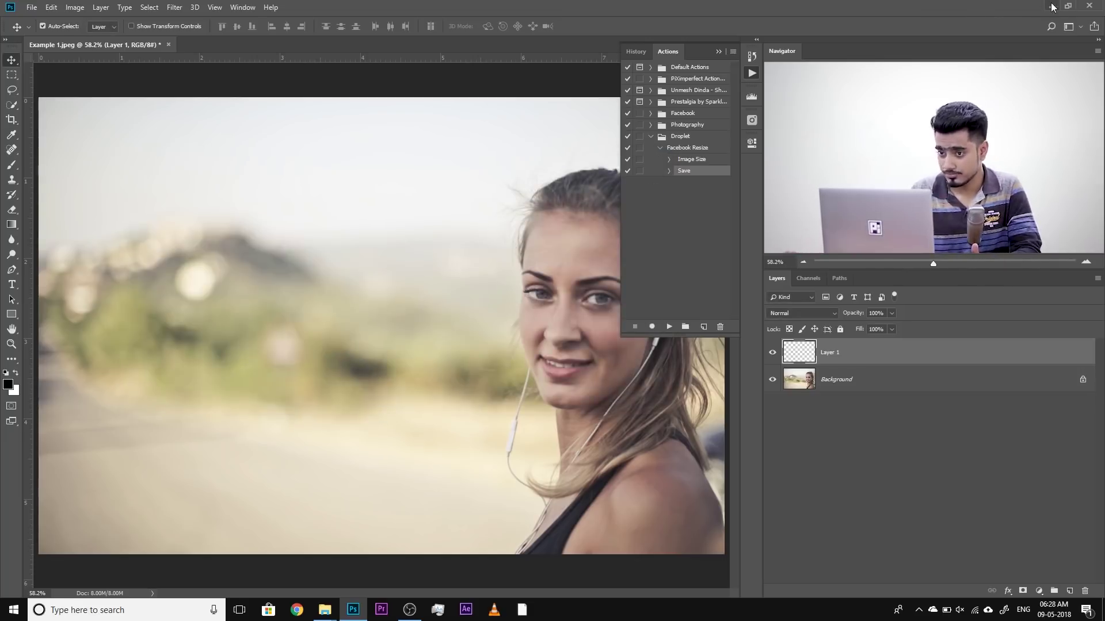
Close Example 1.jpeg without saving and clear the open windows to reach the desktop.
left_click(169, 45)
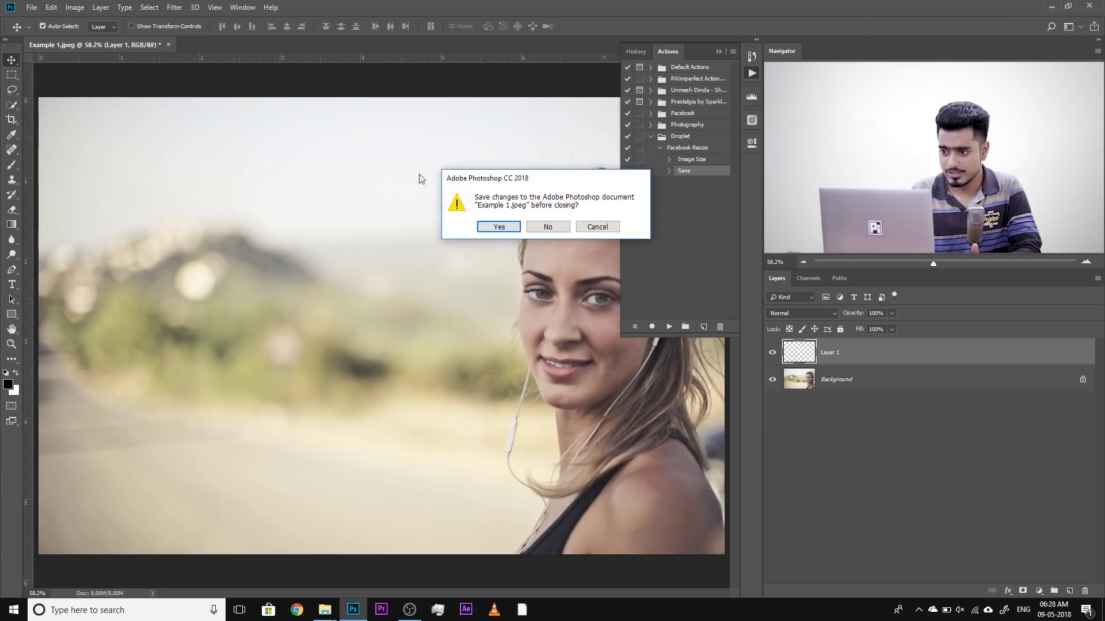
left_click(549, 226)
left_click(1047, 8)
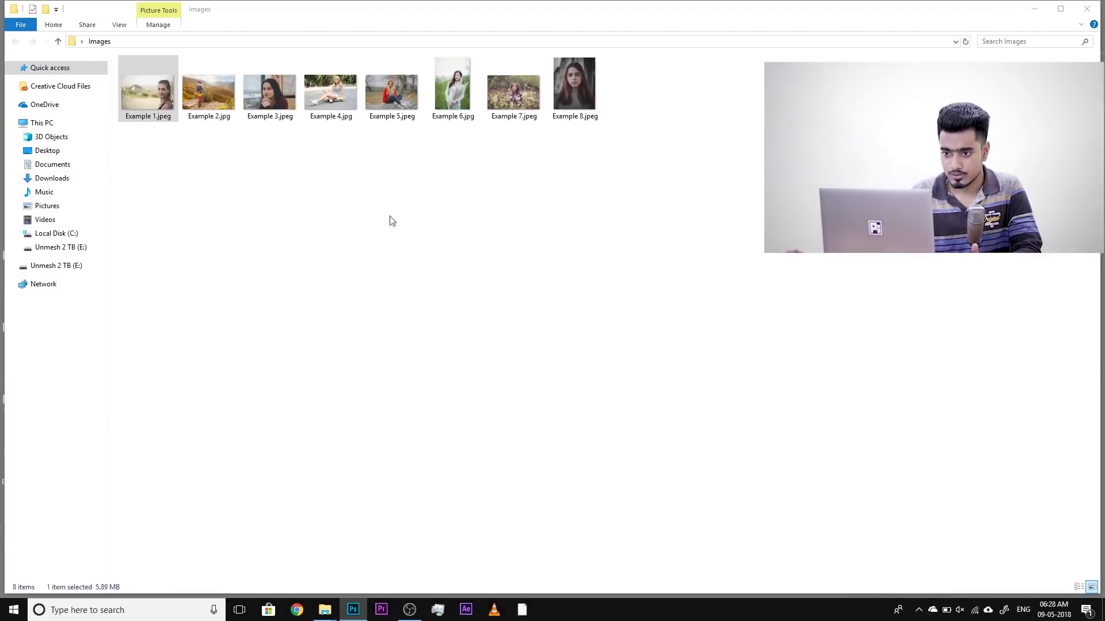
left_click(1087, 7)
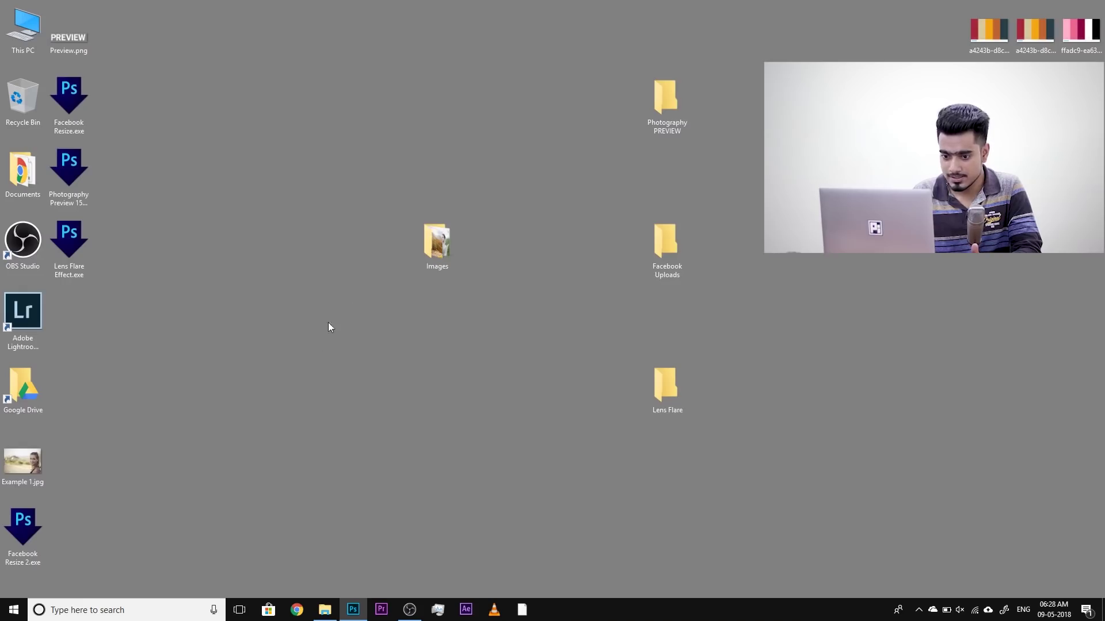
Place Facebook Resize 2.exe in the open area above the Images folder and run the droplet on that folder.
left_click_drag(30, 533, 321, 93)
left_click(343, 189)
left_click_drag(452, 248, 306, 108)
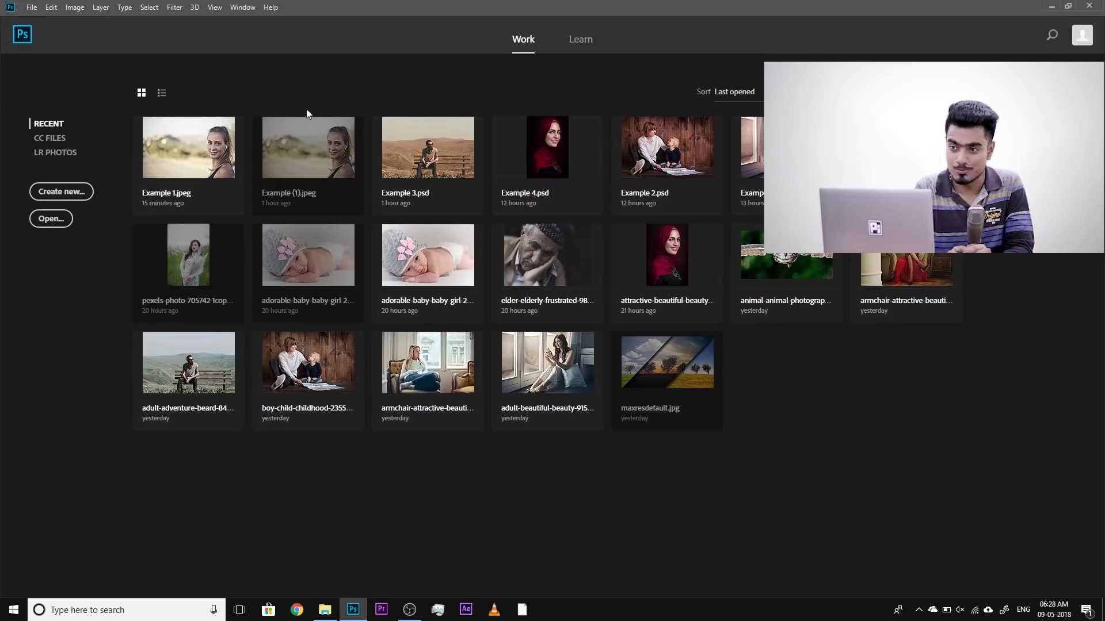
Return to the desktop, check the processed photos in the Facebook Uploads folder and close it.
left_click(1051, 6)
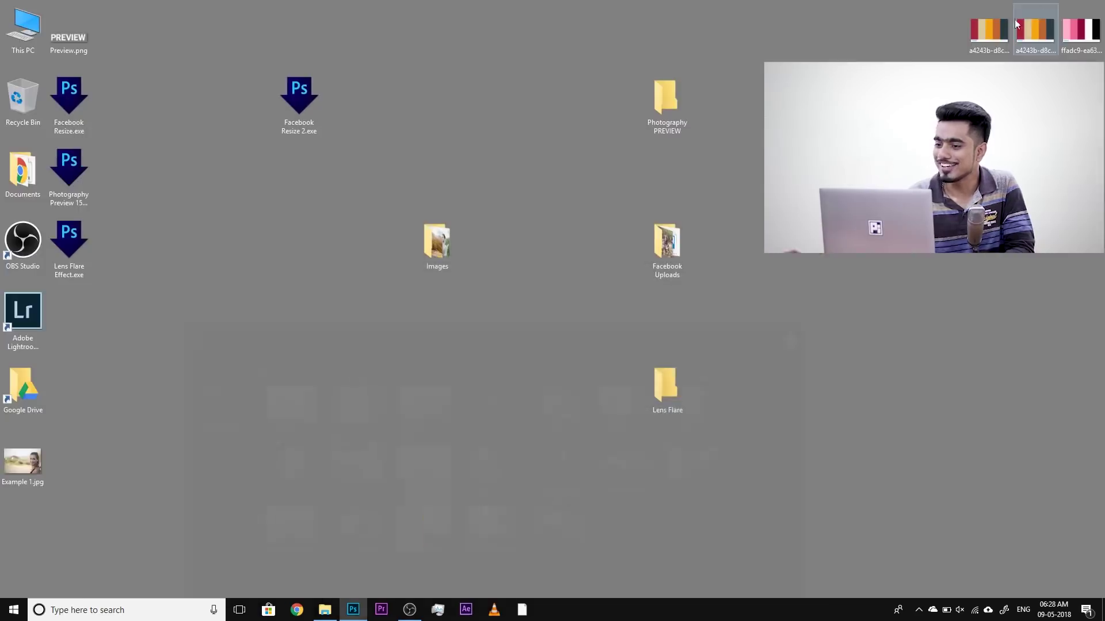
double_click(675, 237)
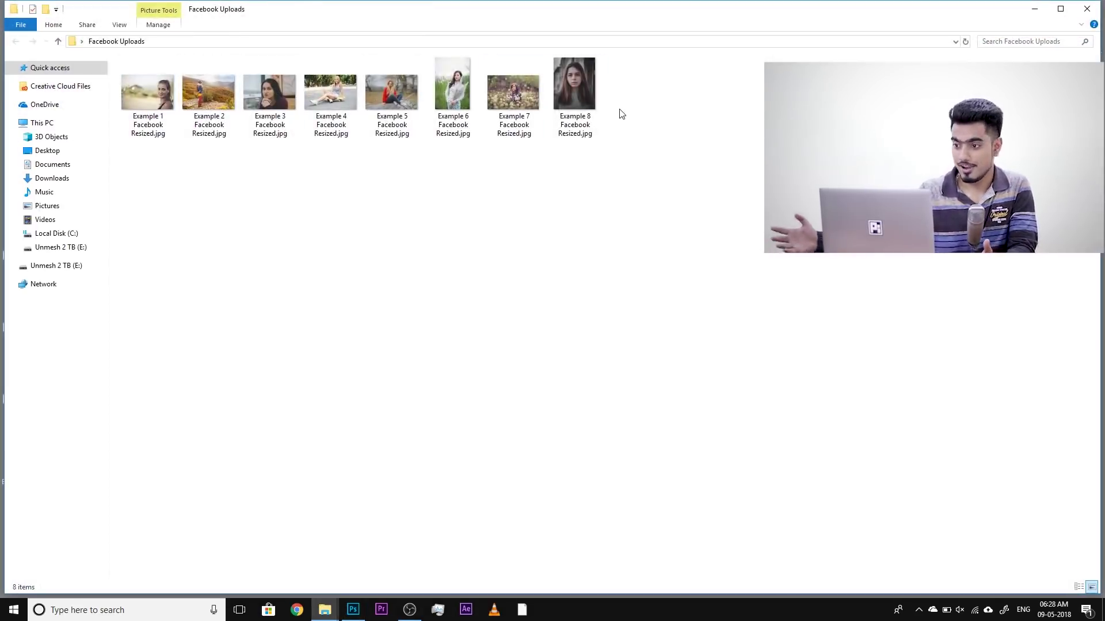
left_click(1085, 9)
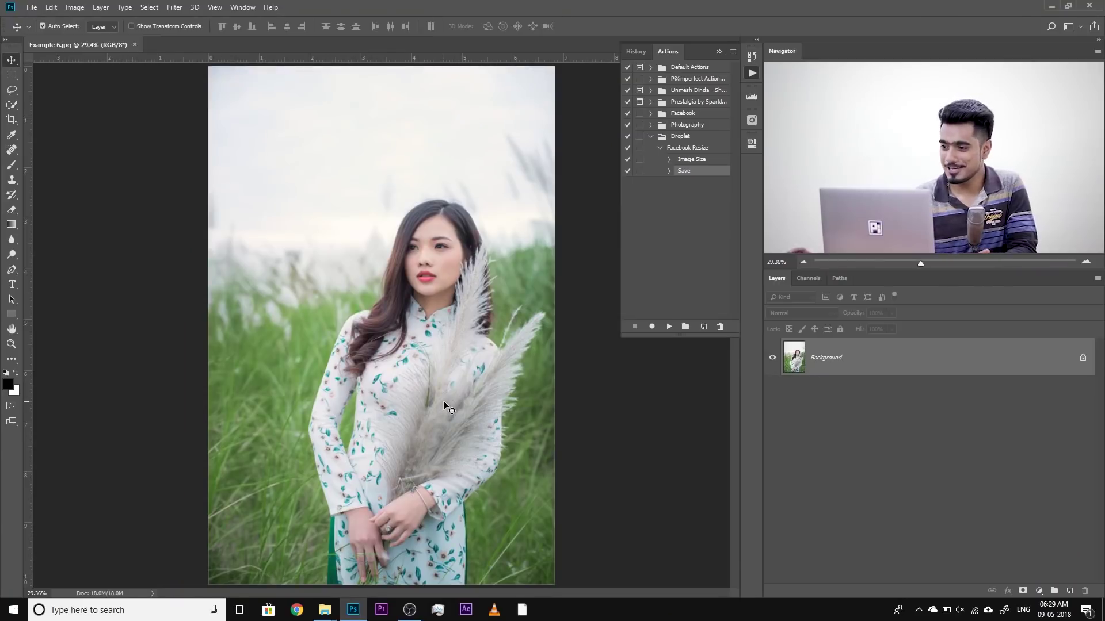
Create a new action named Photography Preview 1500 in the Droplet set and start recording it.
left_click(660, 148)
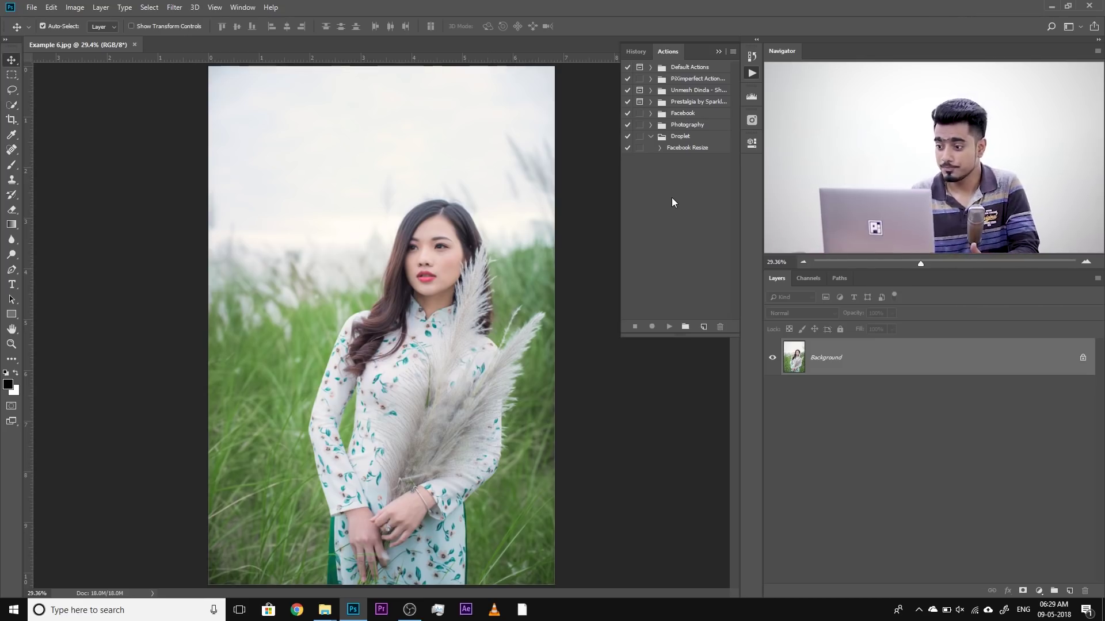
left_click(702, 327)
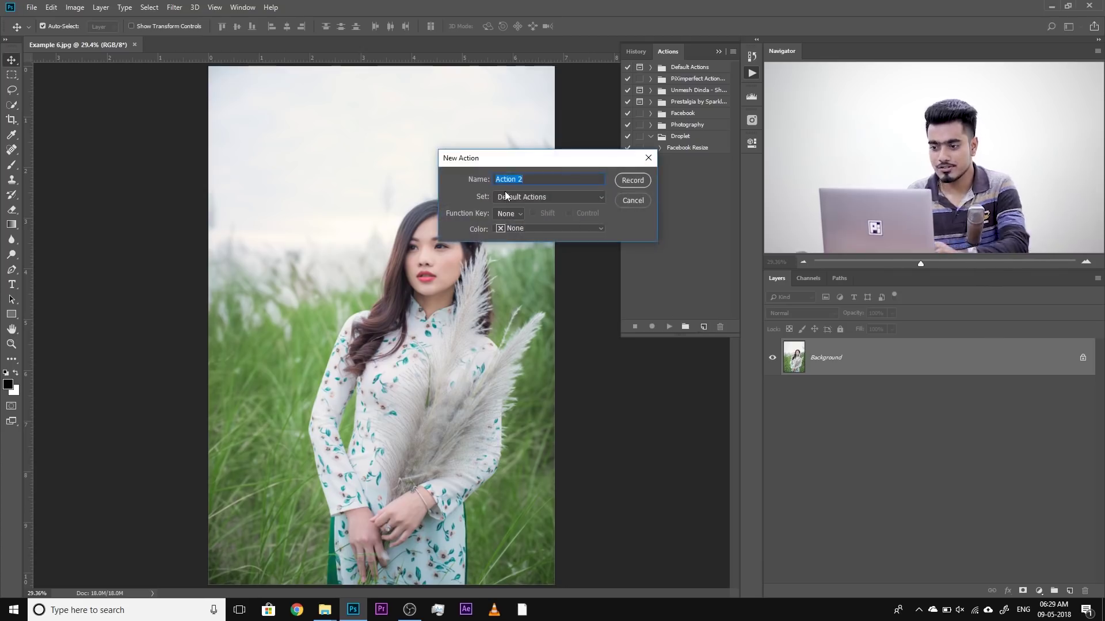
type("Photography Preview 1500")
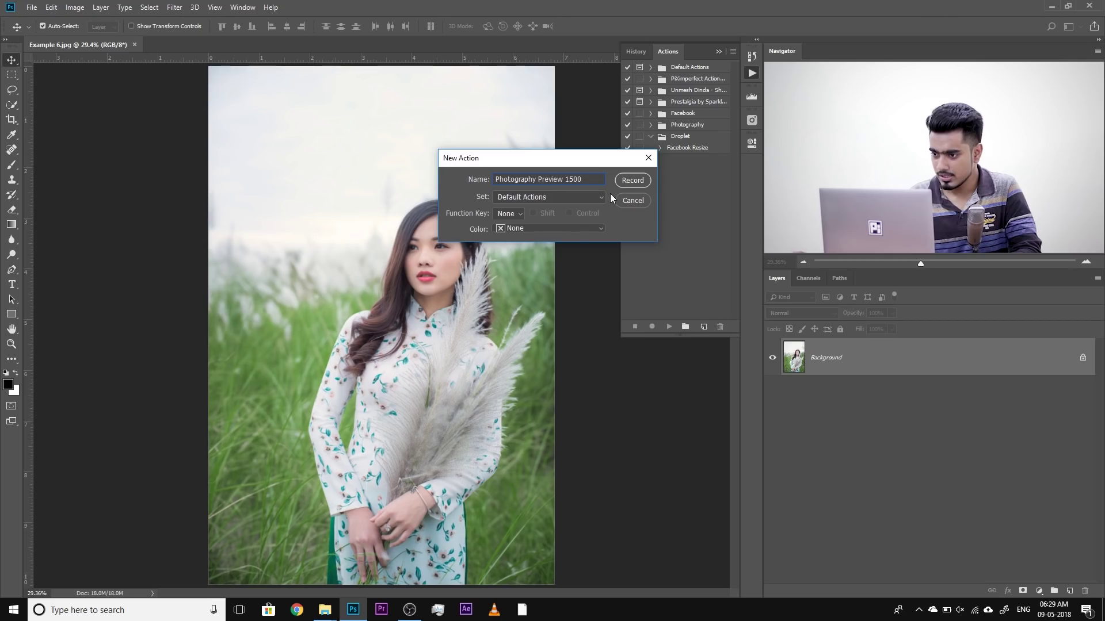
left_click(553, 197)
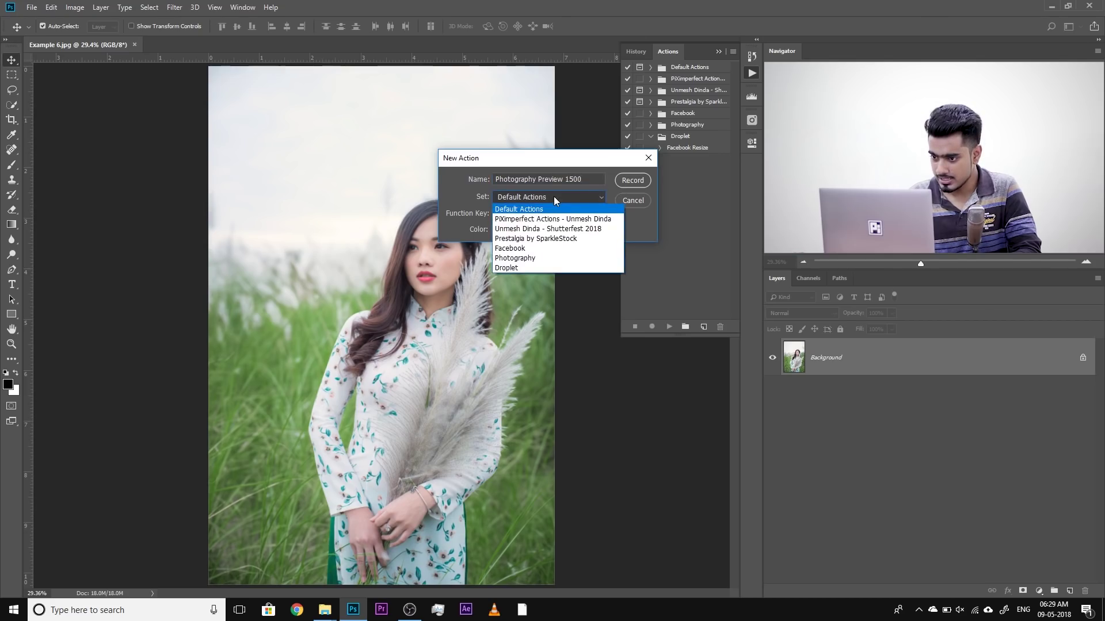
left_click(534, 268)
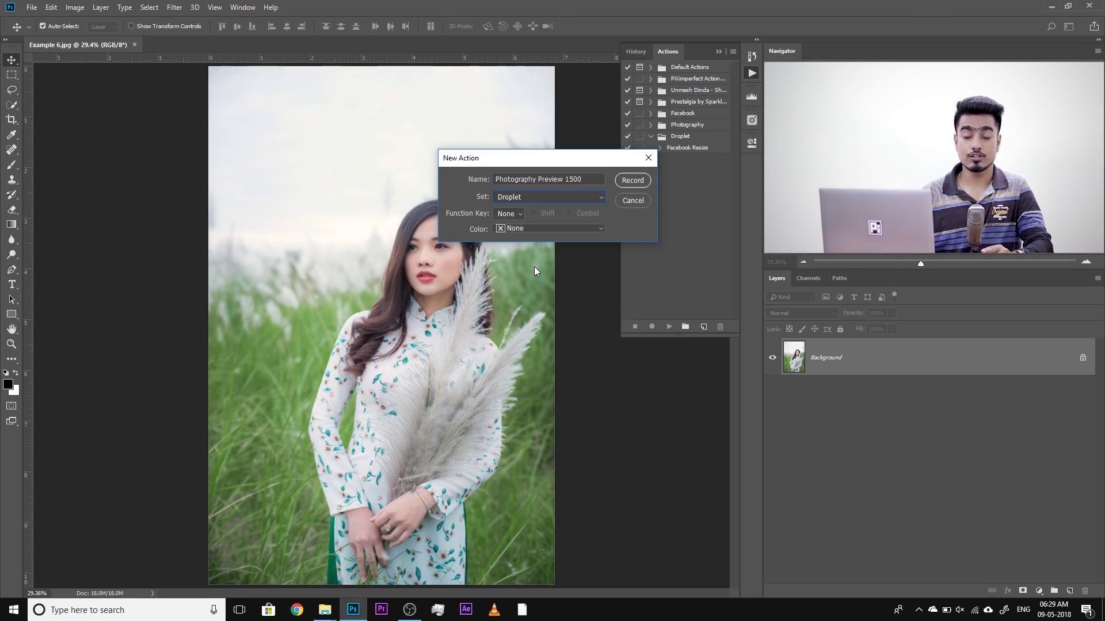
left_click(631, 180)
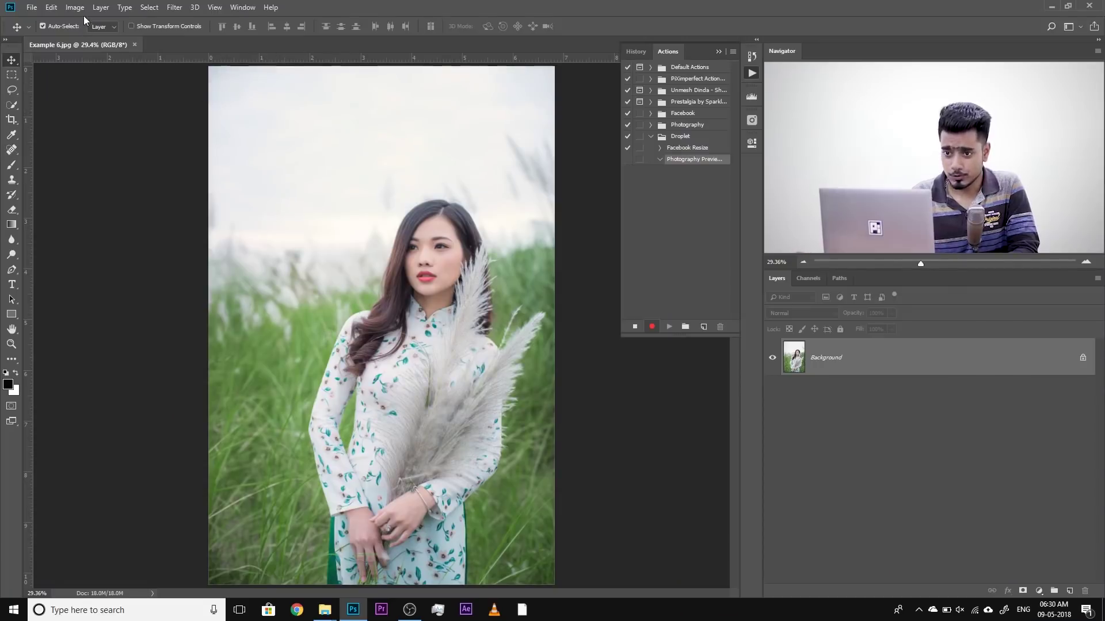
Resize the photo to a width of 1500 pixels while the action records.
left_click(84, 13)
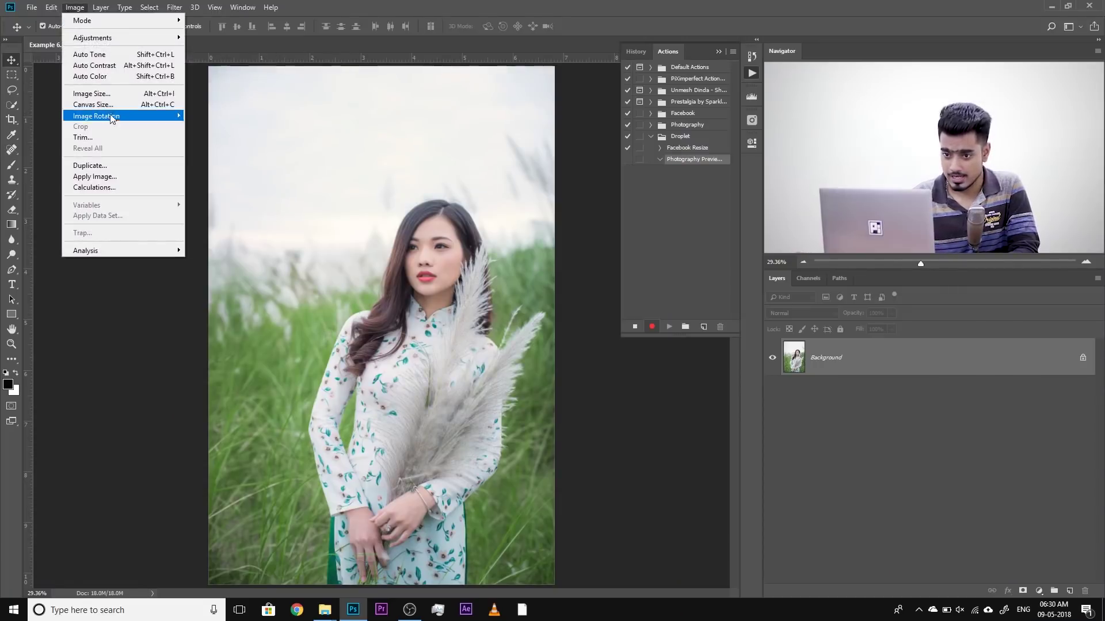
left_click(111, 93)
type("1500")
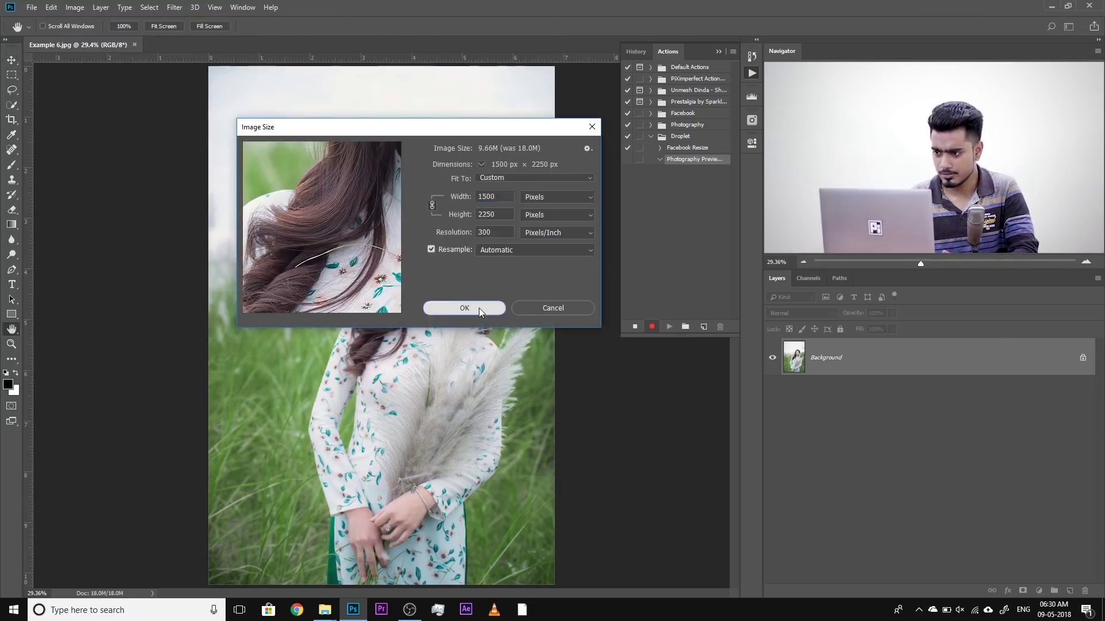
left_click(464, 308)
key("v")
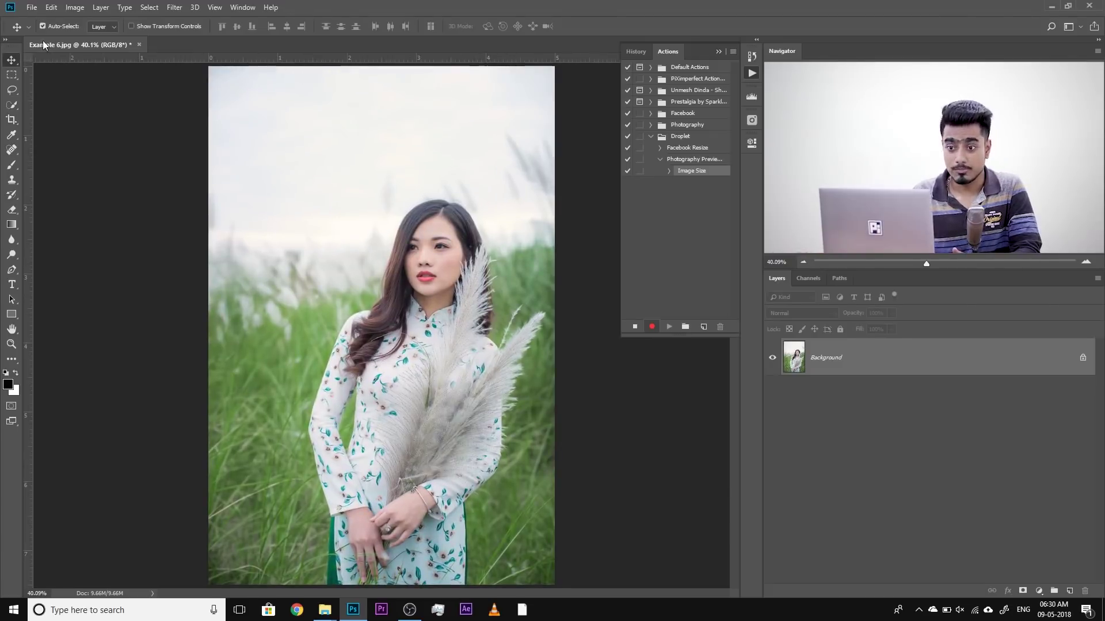
Place Preview.png from the Desktop as an embedded layer over the photo and set its opacity to 20%.
left_click(31, 7)
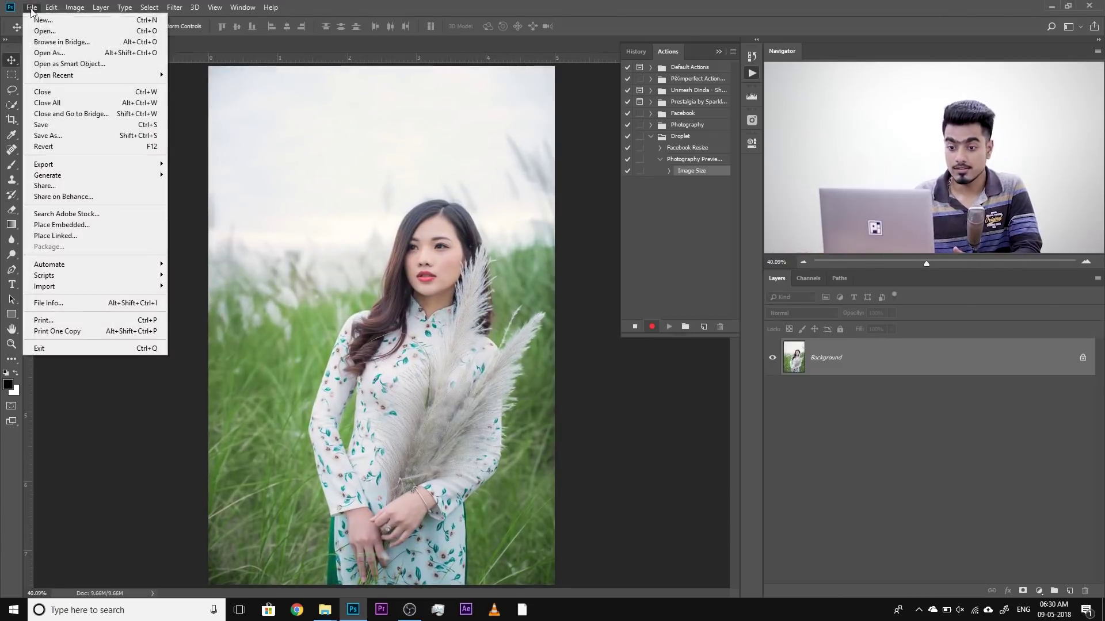
left_click(84, 226)
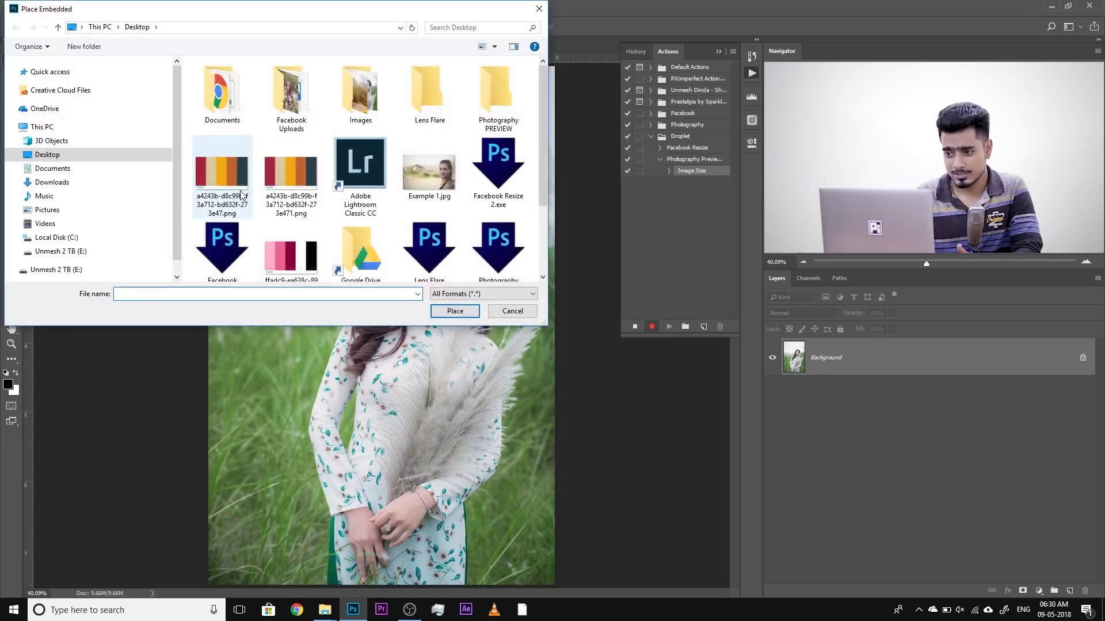
scroll(242, 199, "down", 1)
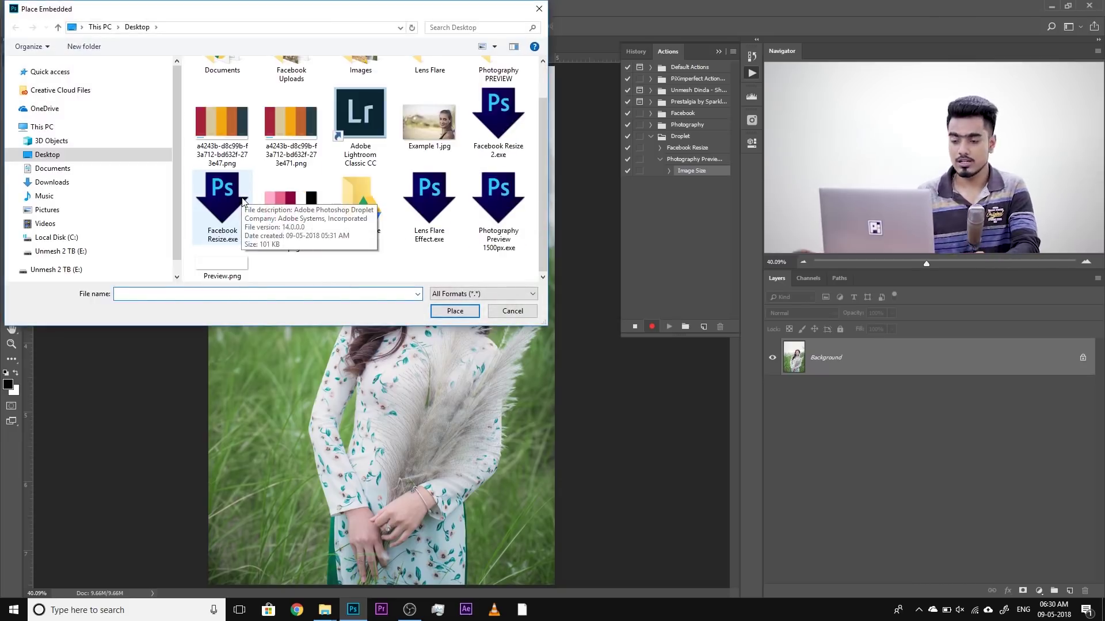
left_click(236, 265)
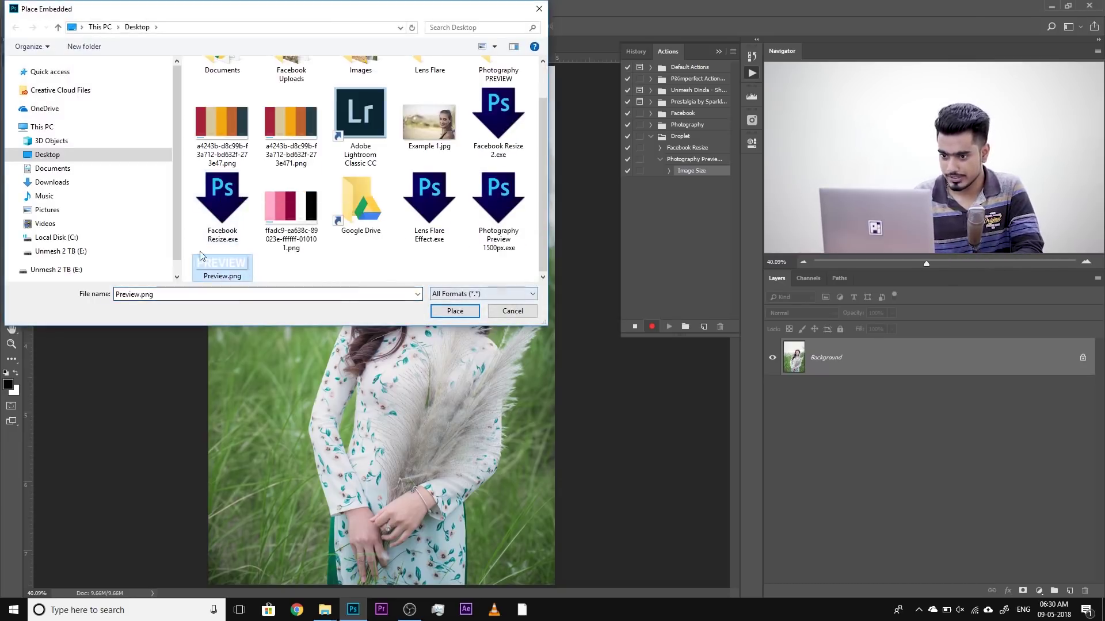
left_click(453, 311)
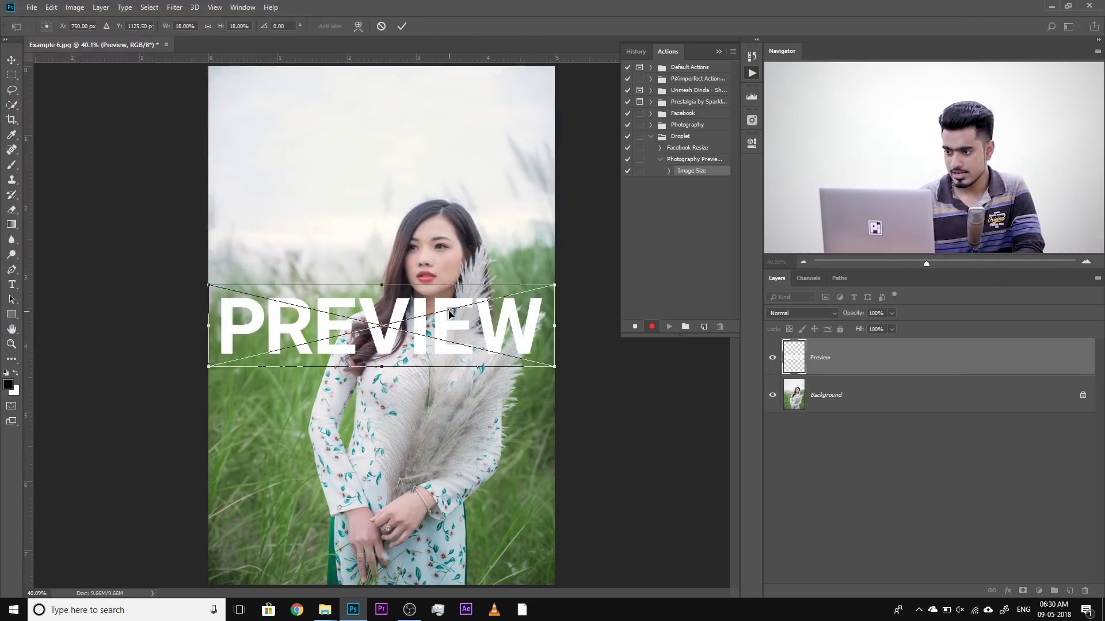
key("Return")
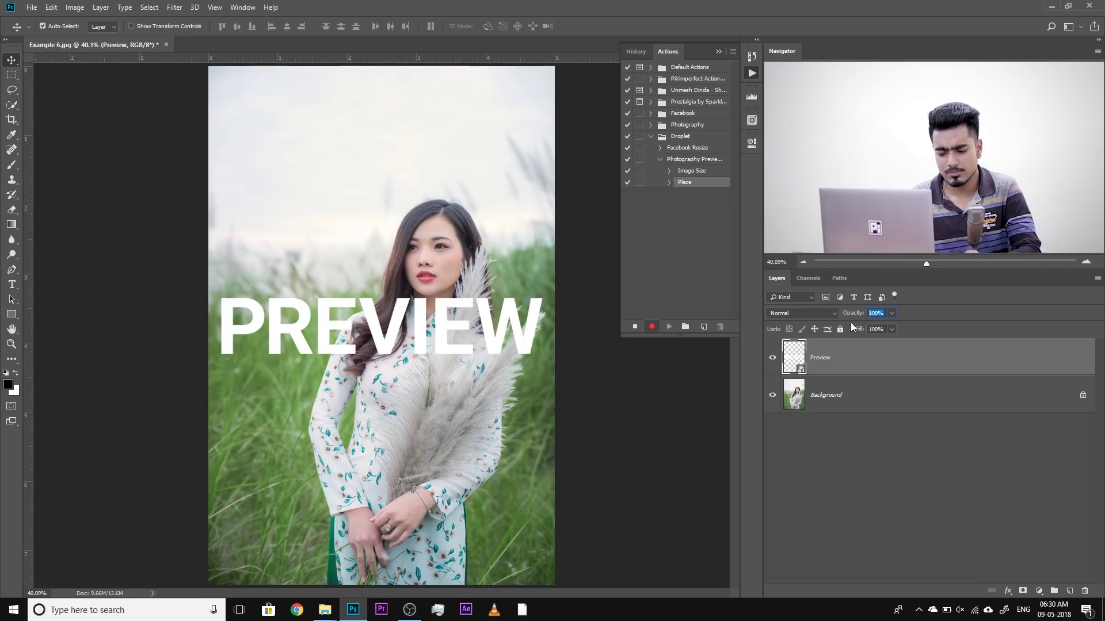
type("20")
key("Return")
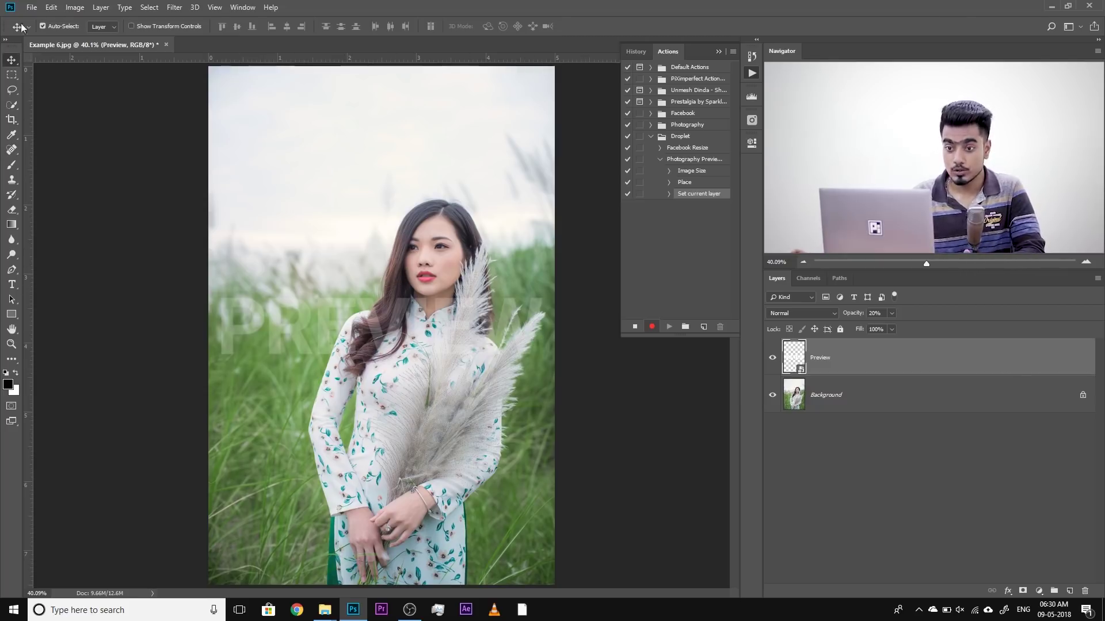
Save the watermarked photo to the Desktop as JPEG Example 6.jpg at quality 7 and stop recording the action.
left_click(31, 7)
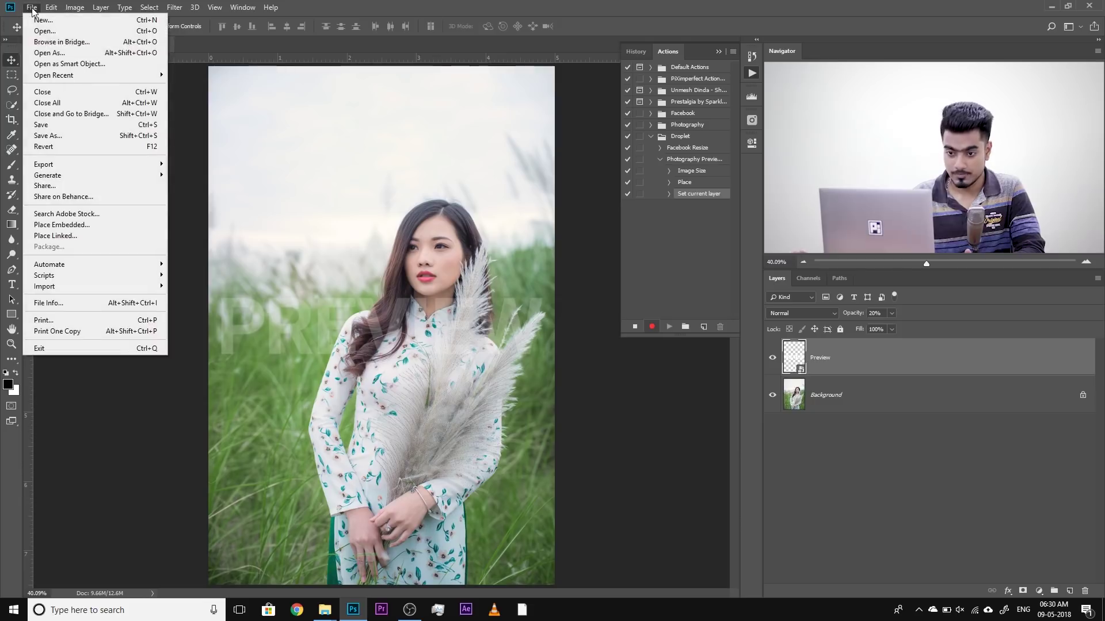
left_click(73, 136)
left_click(115, 286)
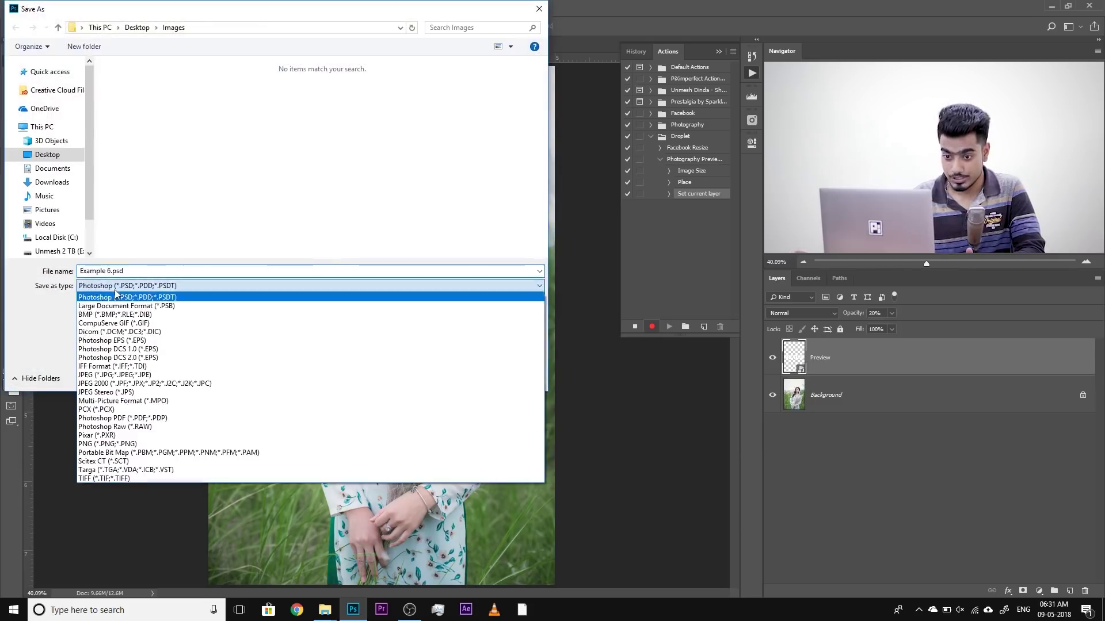
left_click(122, 375)
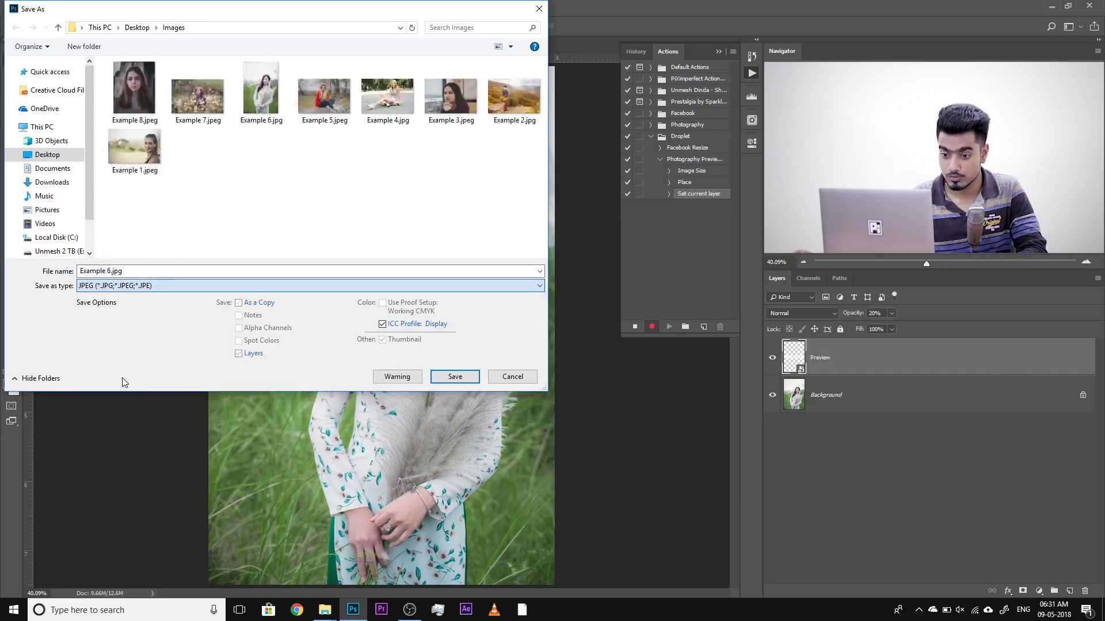
left_click(48, 155)
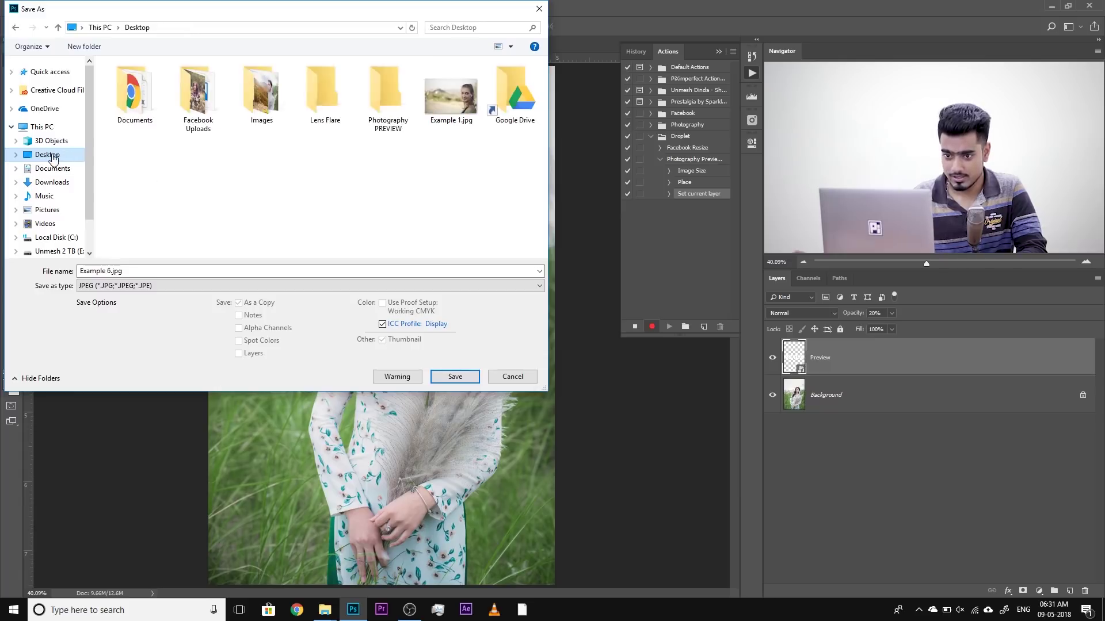
left_click(454, 377)
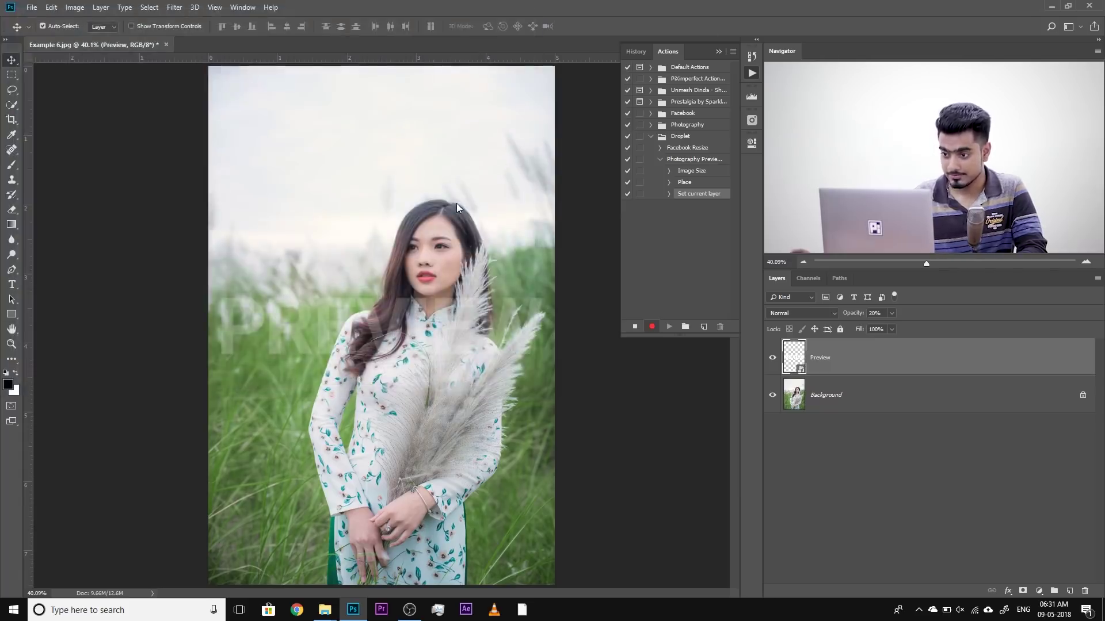
left_click_drag(558, 204, 538, 203)
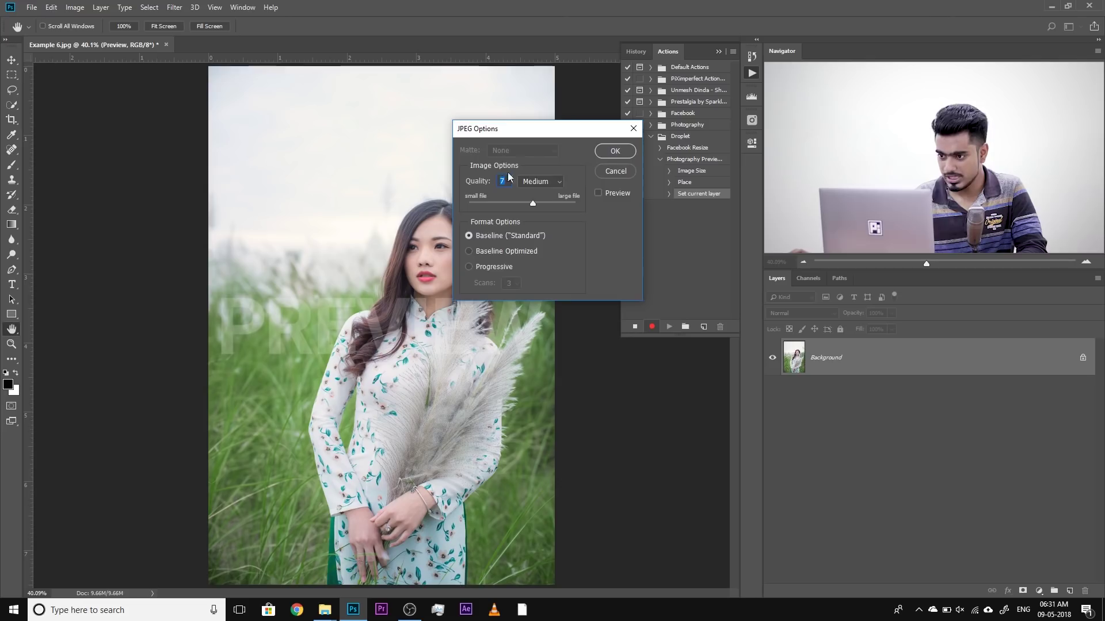
left_click(615, 151)
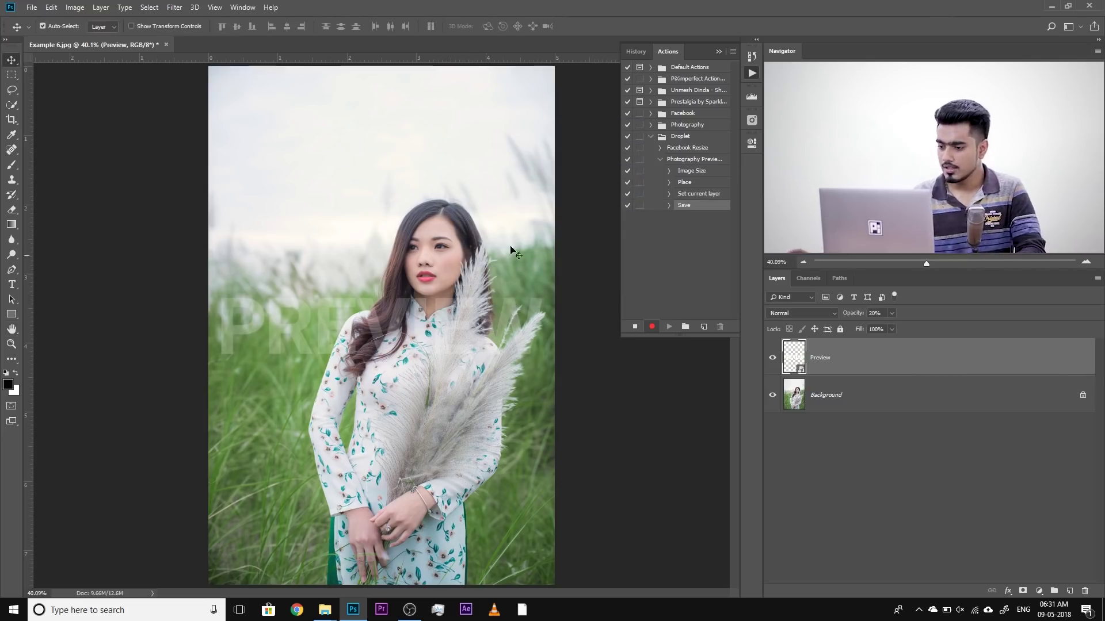
left_click(635, 327)
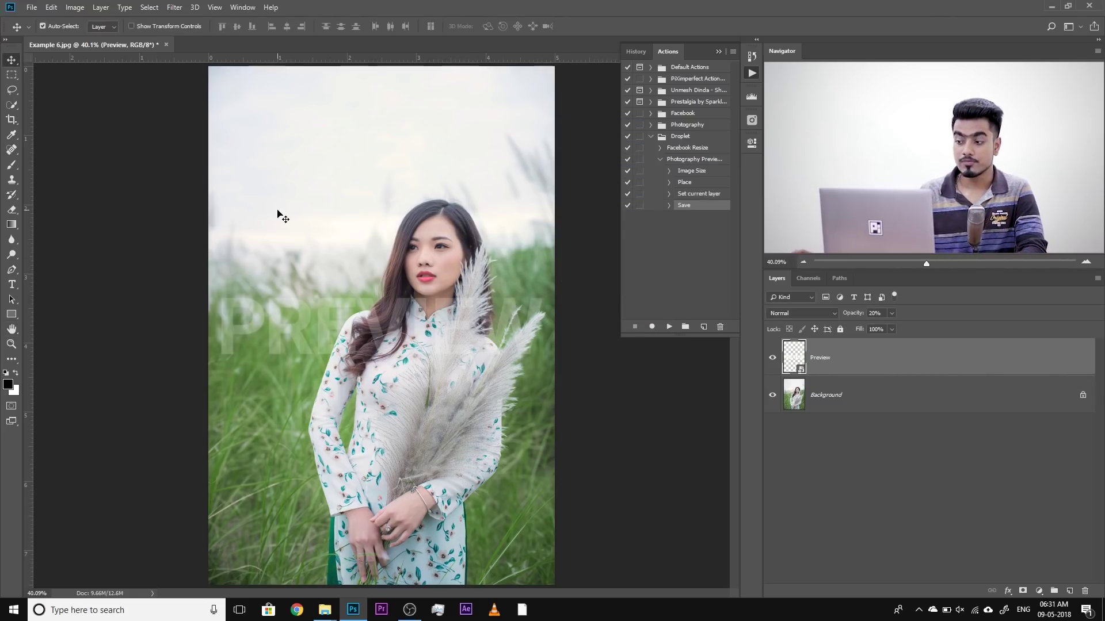
Start a new droplet and set it to save on the Desktop as "Photography Preview 1500 2 .exe".
left_click(33, 8)
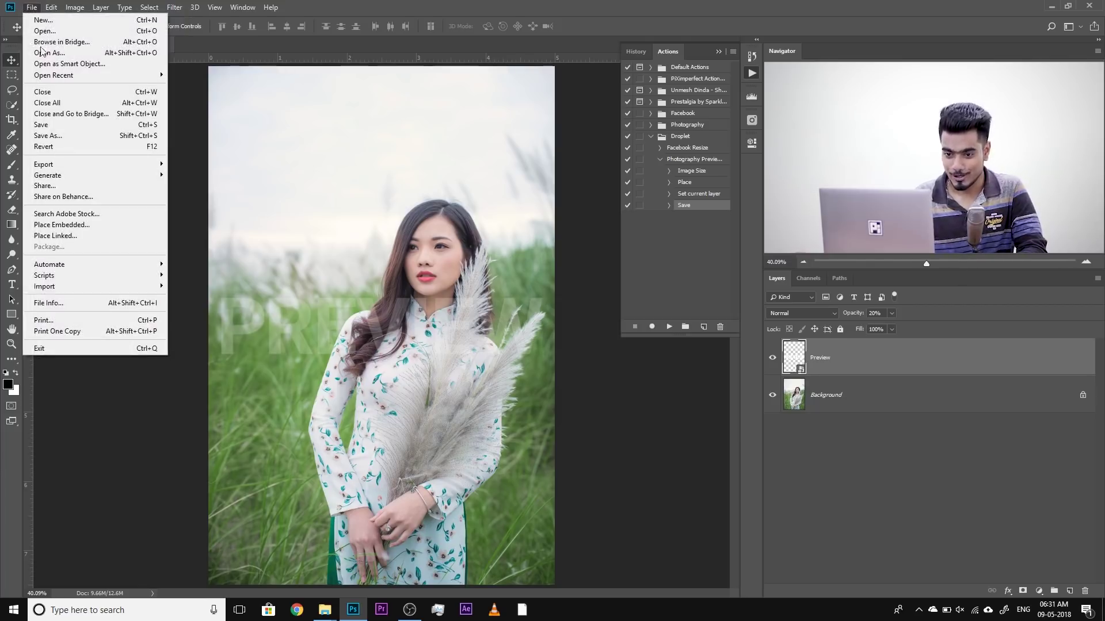
mouse_move(137, 266)
left_click(195, 283)
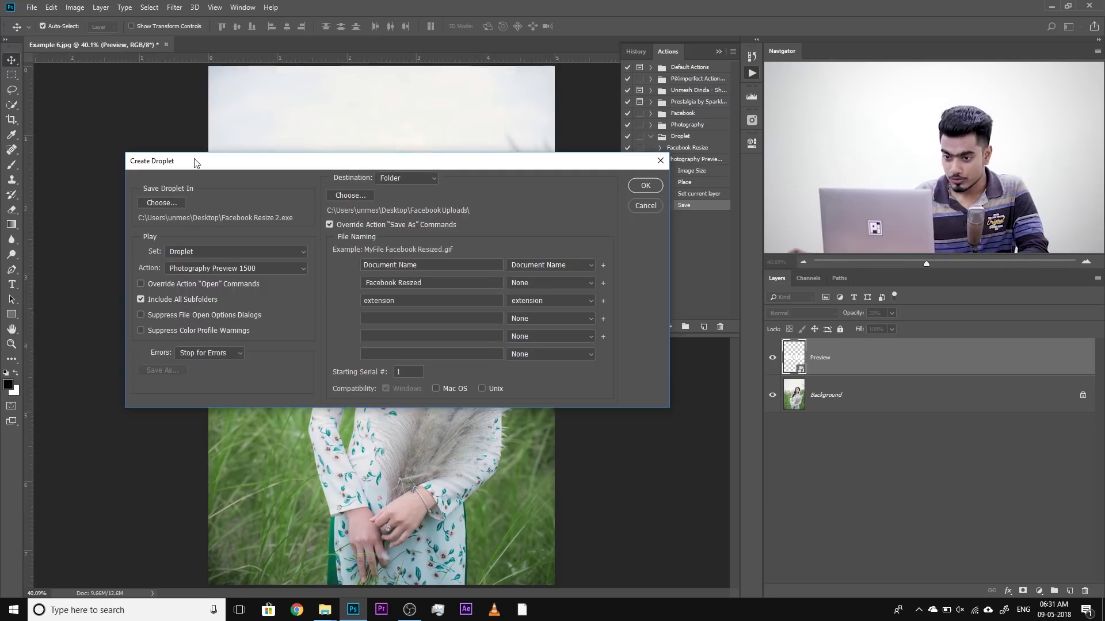
left_click_drag(192, 162, 213, 171)
left_click(192, 217)
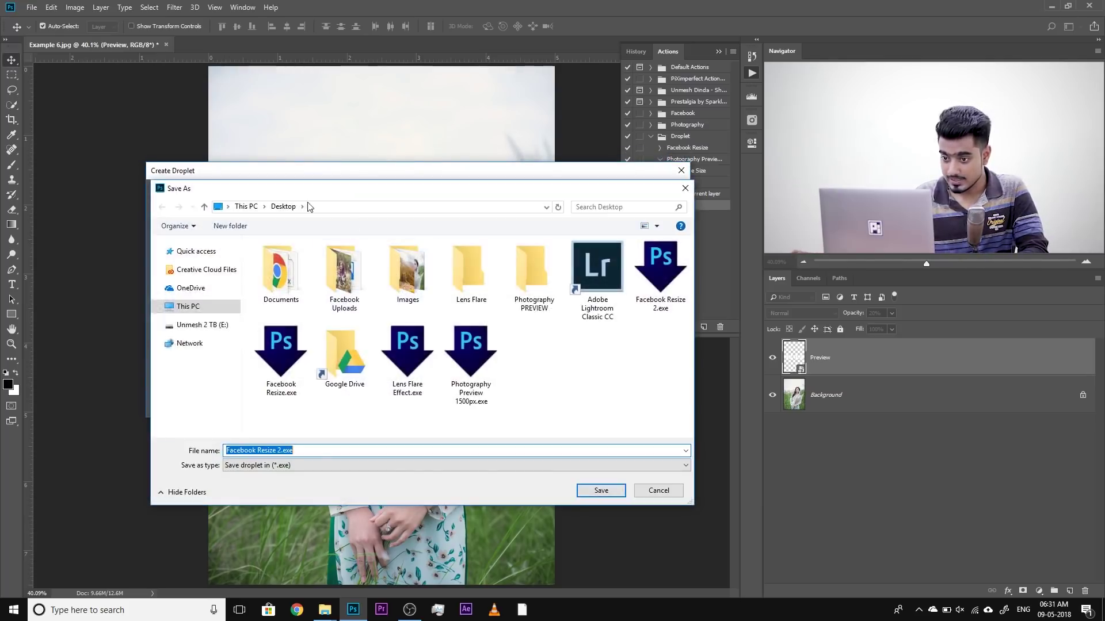
left_click(282, 450)
left_click_drag(282, 450, 207, 451)
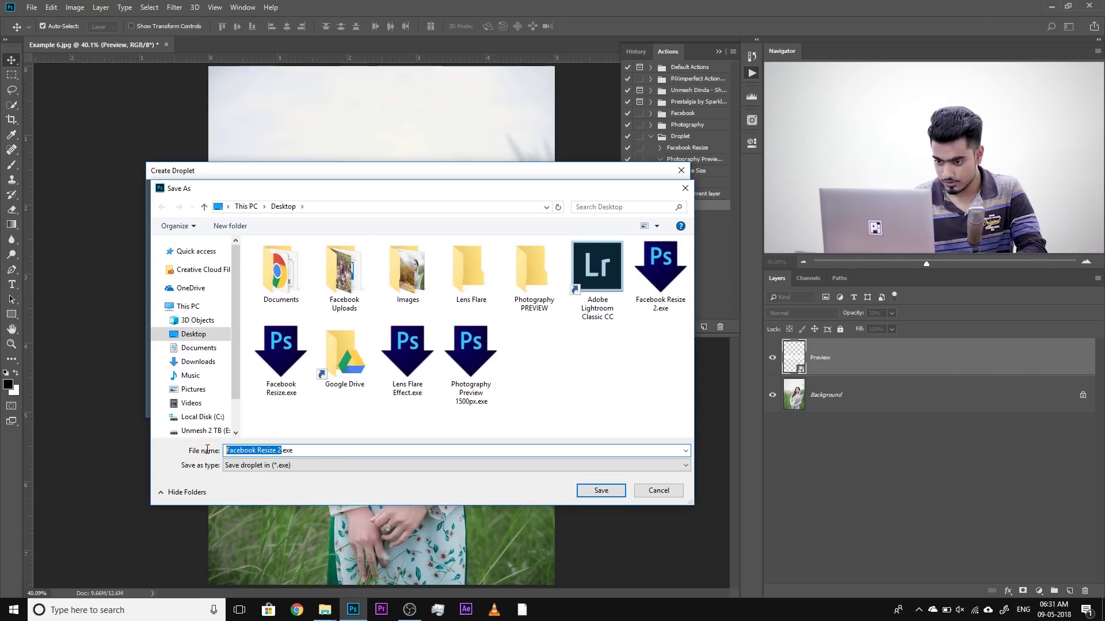
type("Photog")
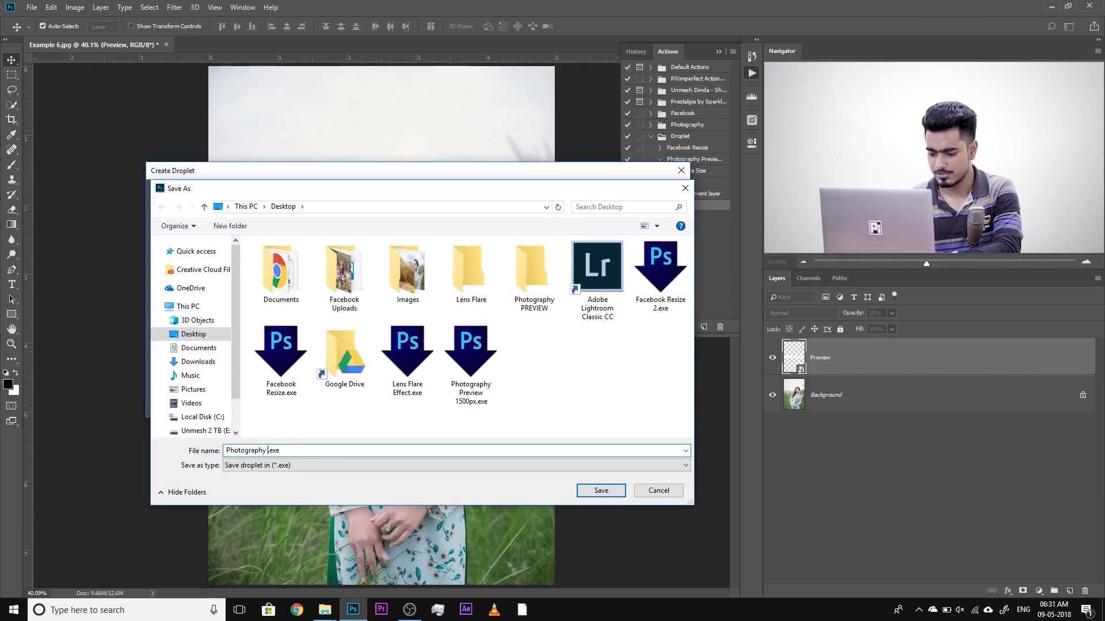
type("raphy Preview 15")
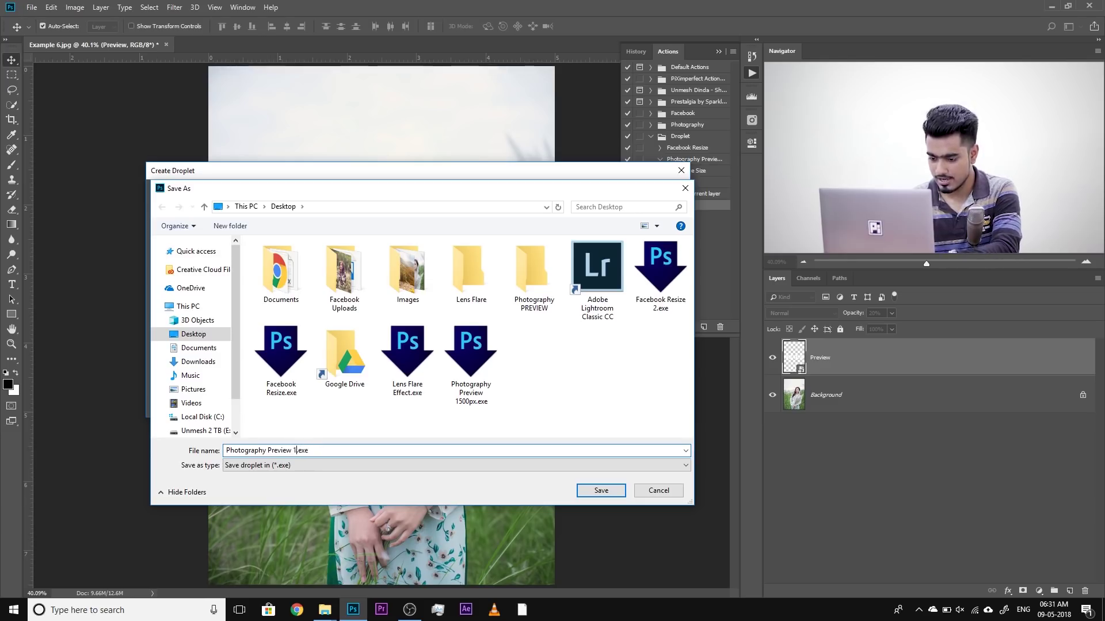
type("00 ")
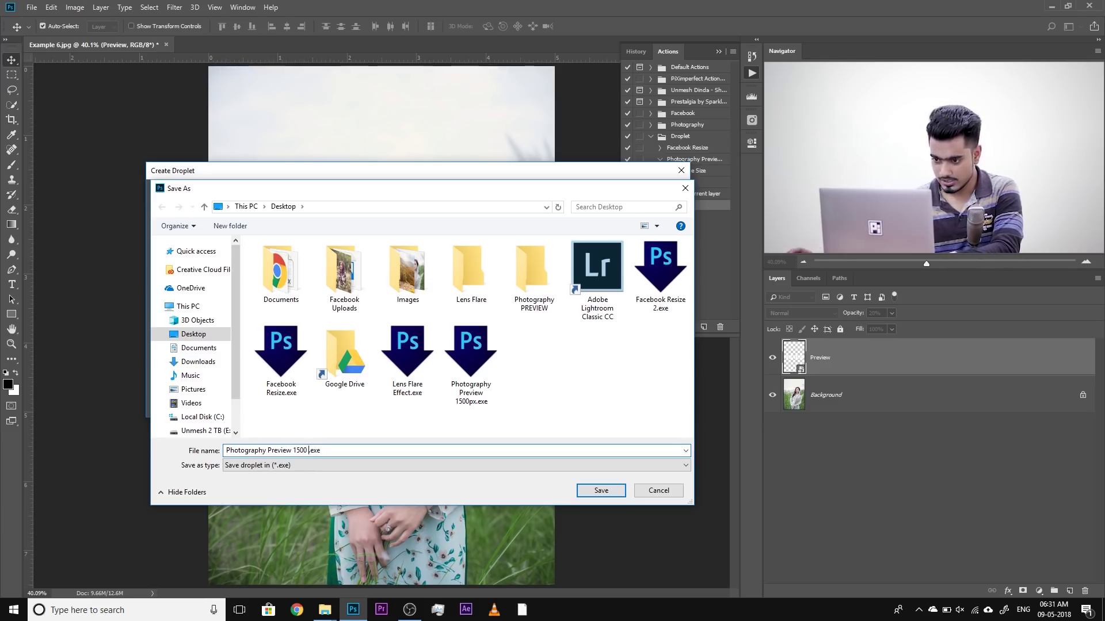
type("2")
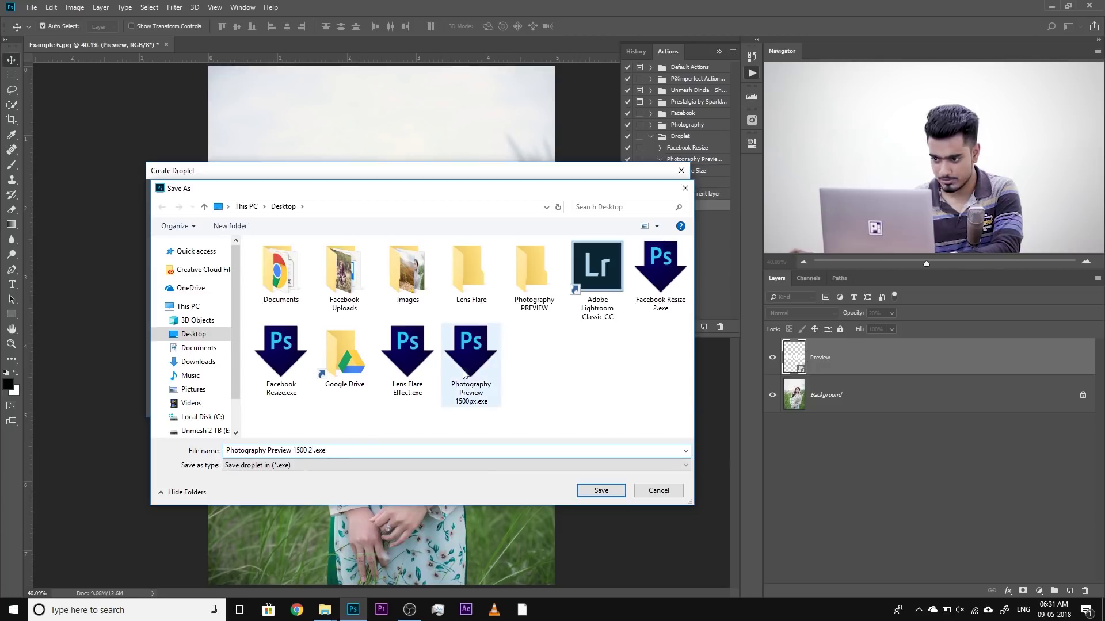
left_click(601, 491)
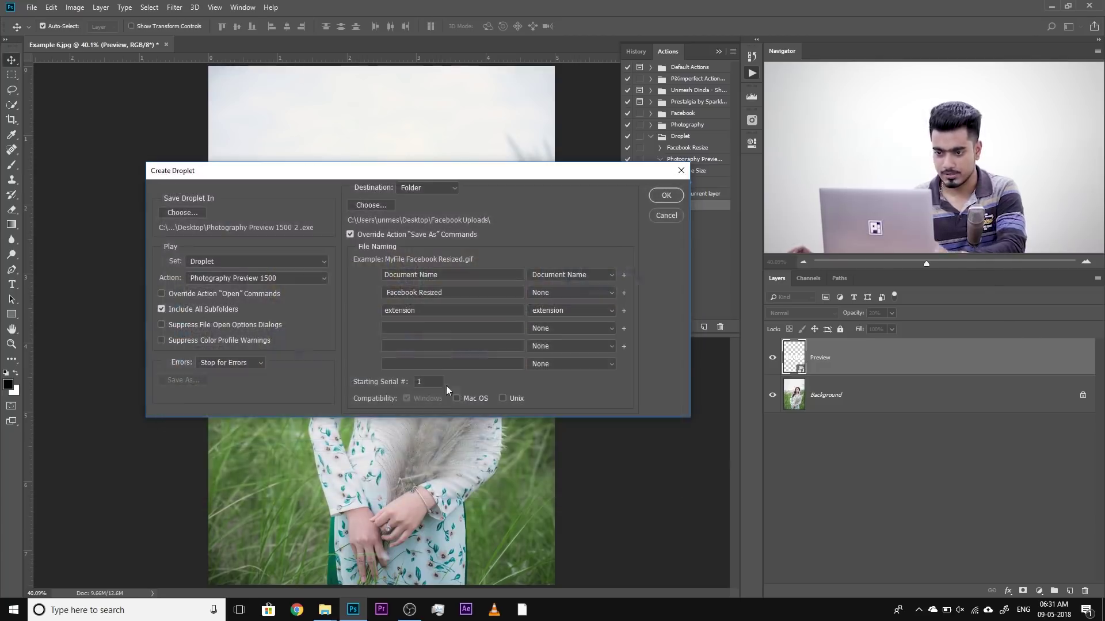
Remove the stray space before the extension so the droplet file is named Photography Preview 1500 2.exe.
left_click(202, 213)
left_click(315, 451)
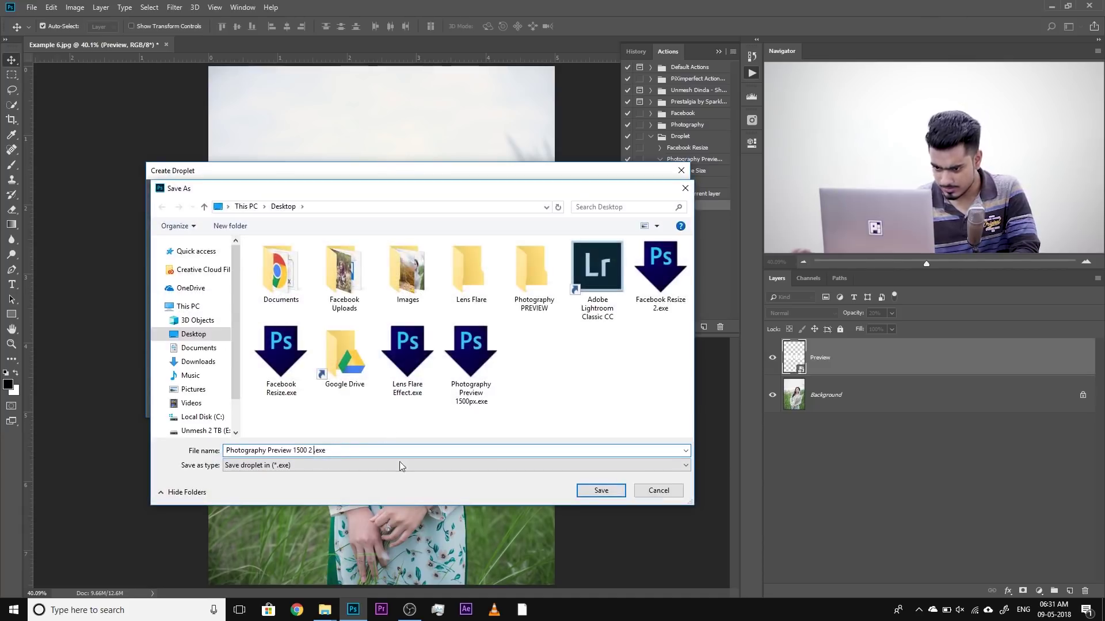
key("BackSpace")
left_click(601, 490)
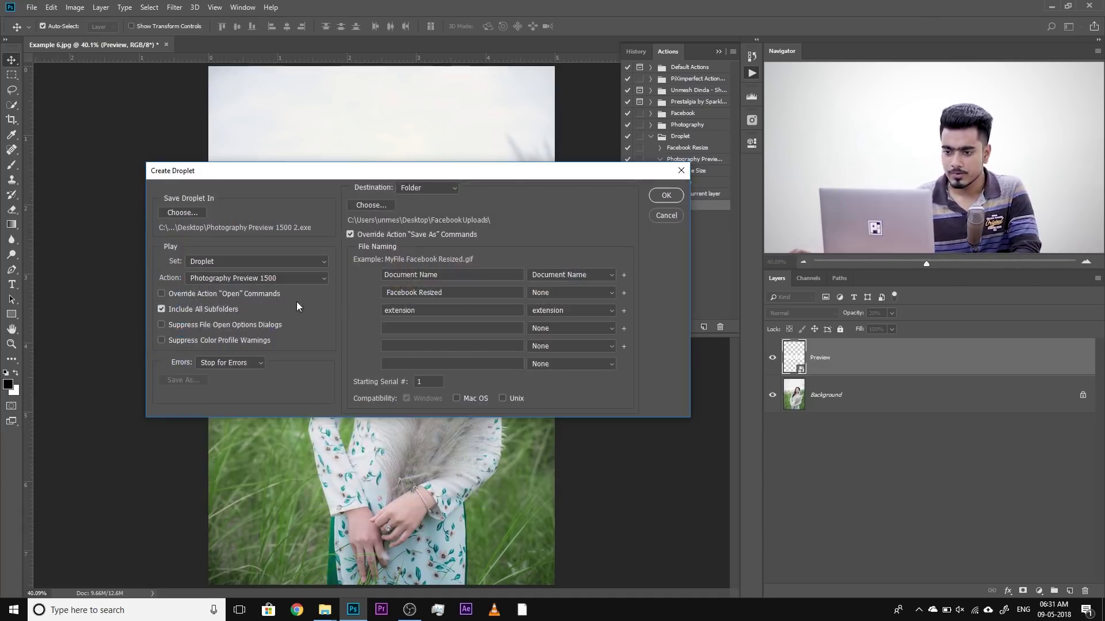
Set the droplet to play the Photography Preview 1500 action from the Droplet set.
left_click(224, 263)
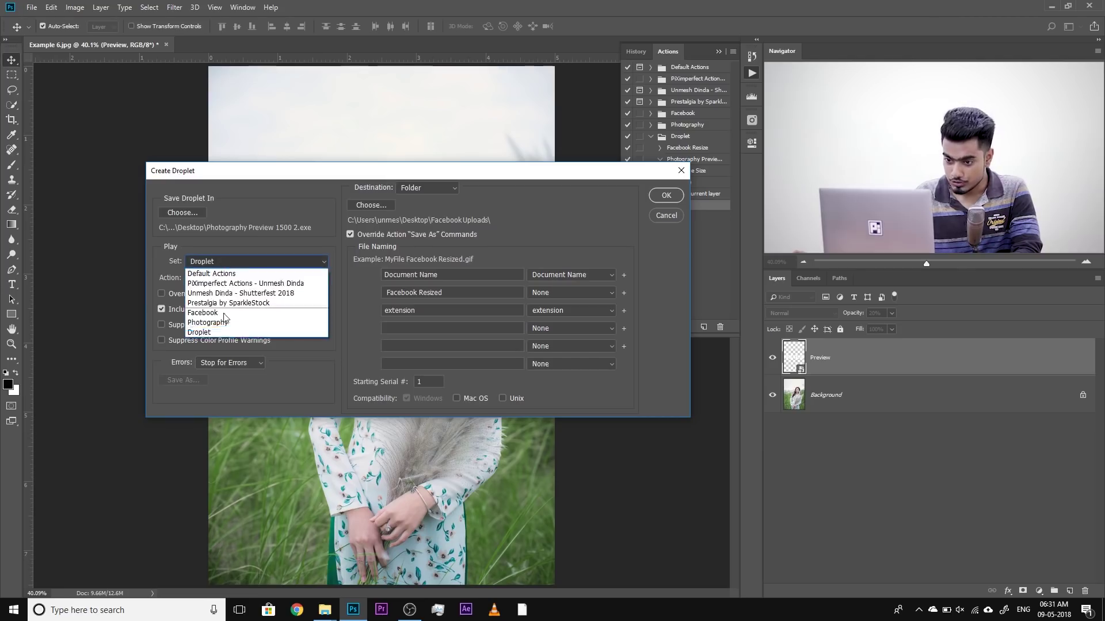
left_click(226, 330)
left_click(235, 280)
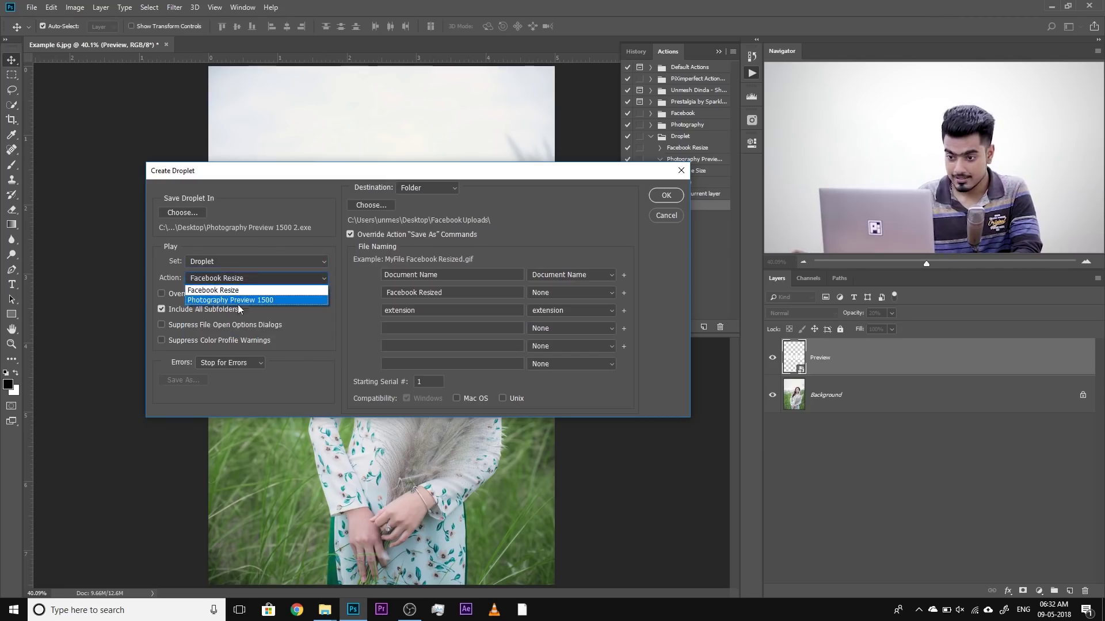
left_click(238, 300)
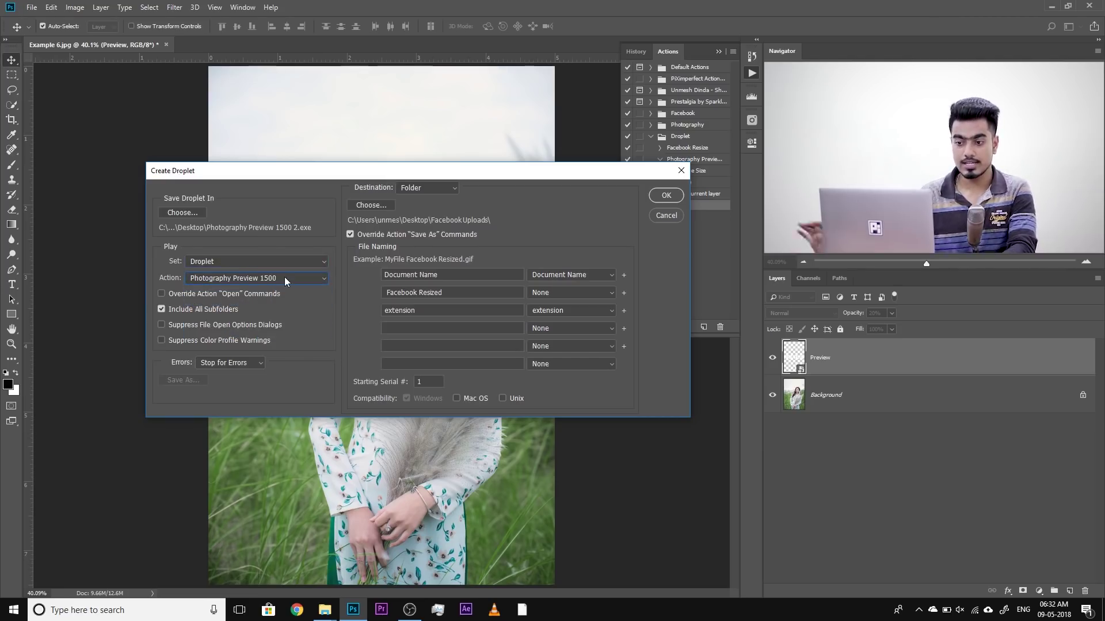
Set the droplet's output destination to the Photography PREVIEW folder on the Desktop.
left_click(426, 188)
left_click(371, 205)
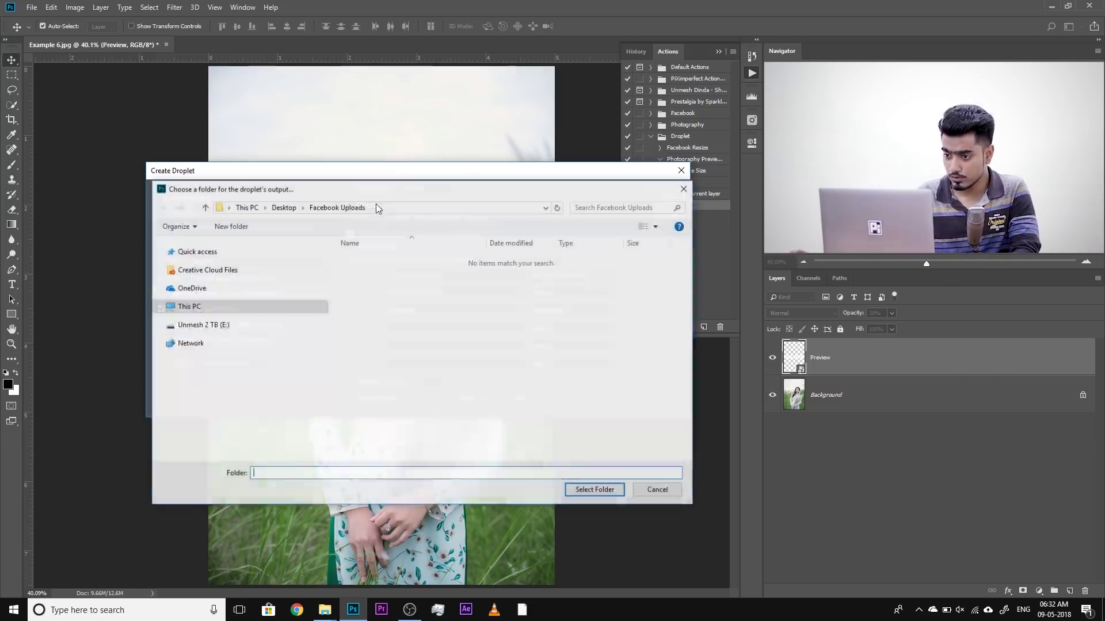
left_click(283, 206)
left_click(653, 278)
double_click(655, 278)
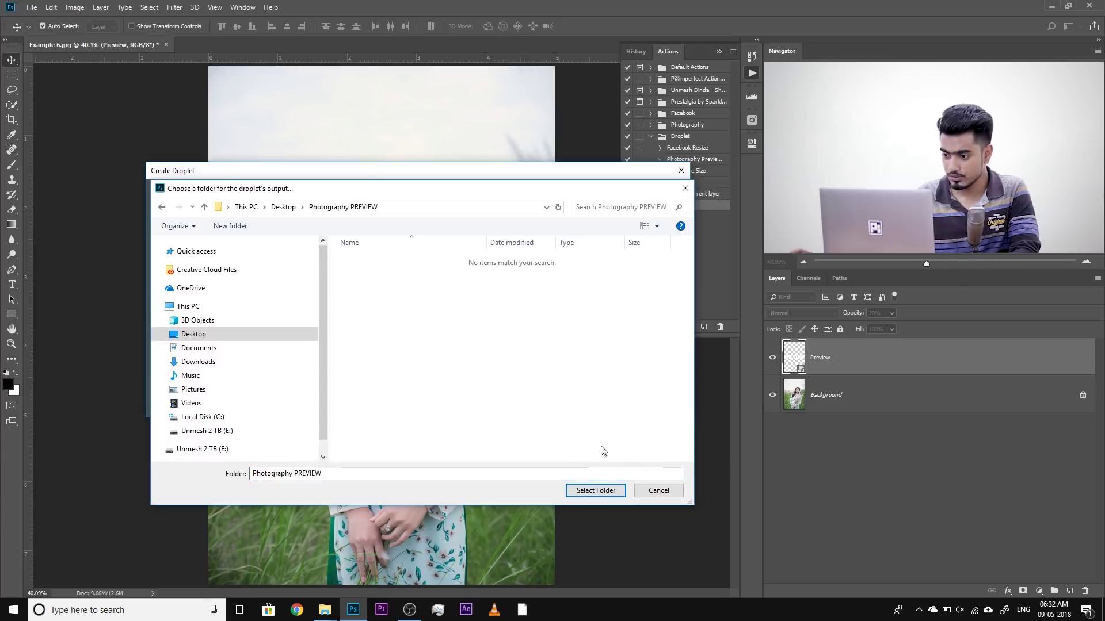
left_click(596, 490)
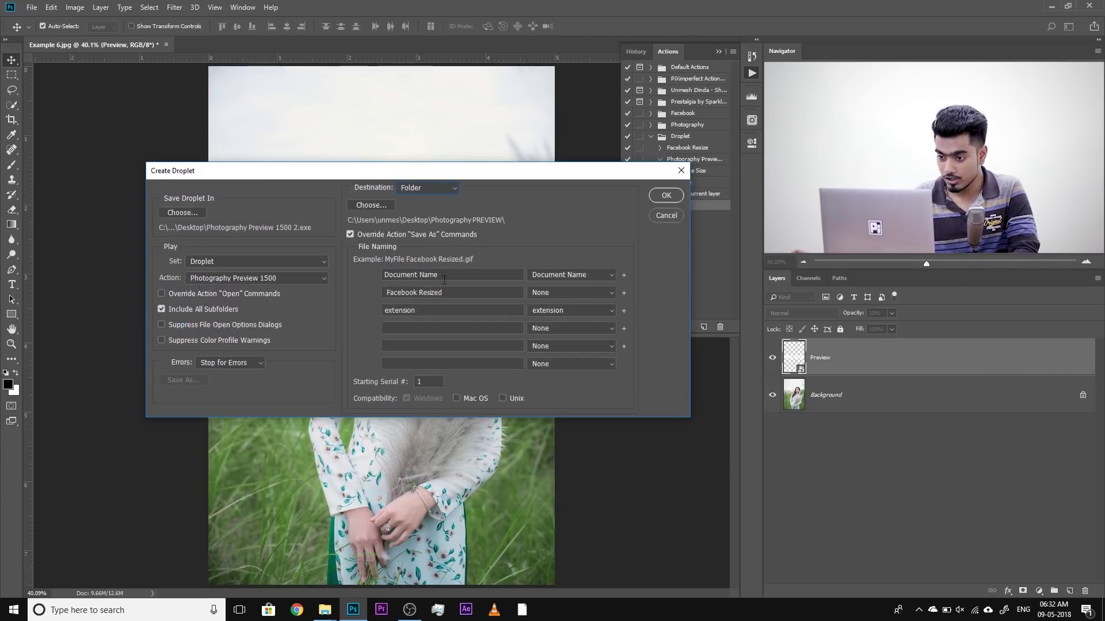
Replace the Facebook Resized text in the file naming with PREVIEW and create the droplet.
left_click_drag(447, 293, 399, 291)
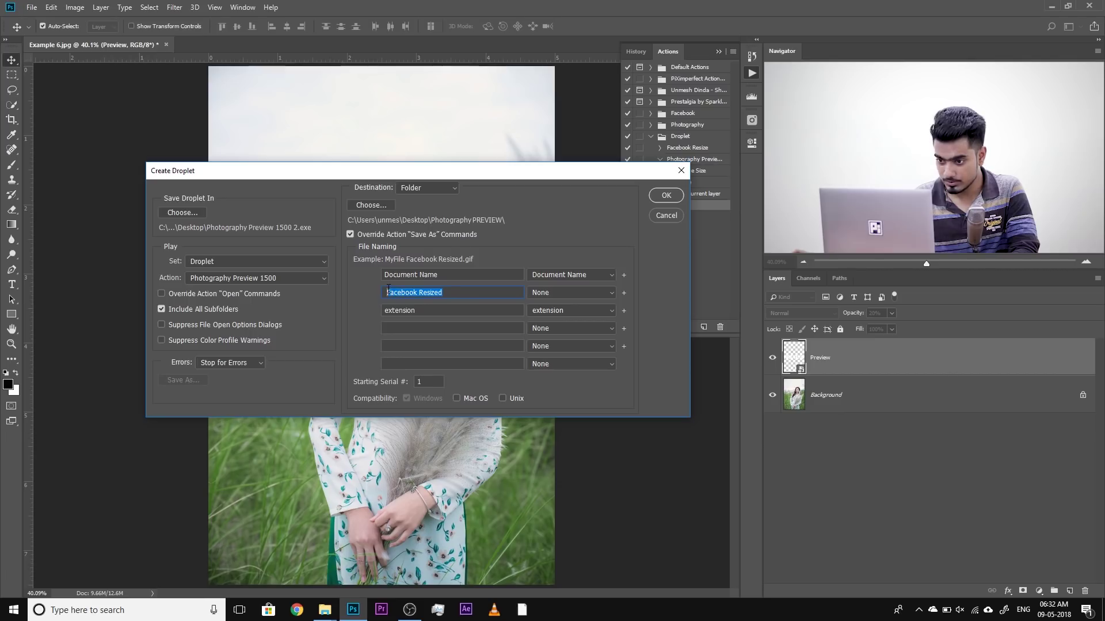
type("PREVIEW")
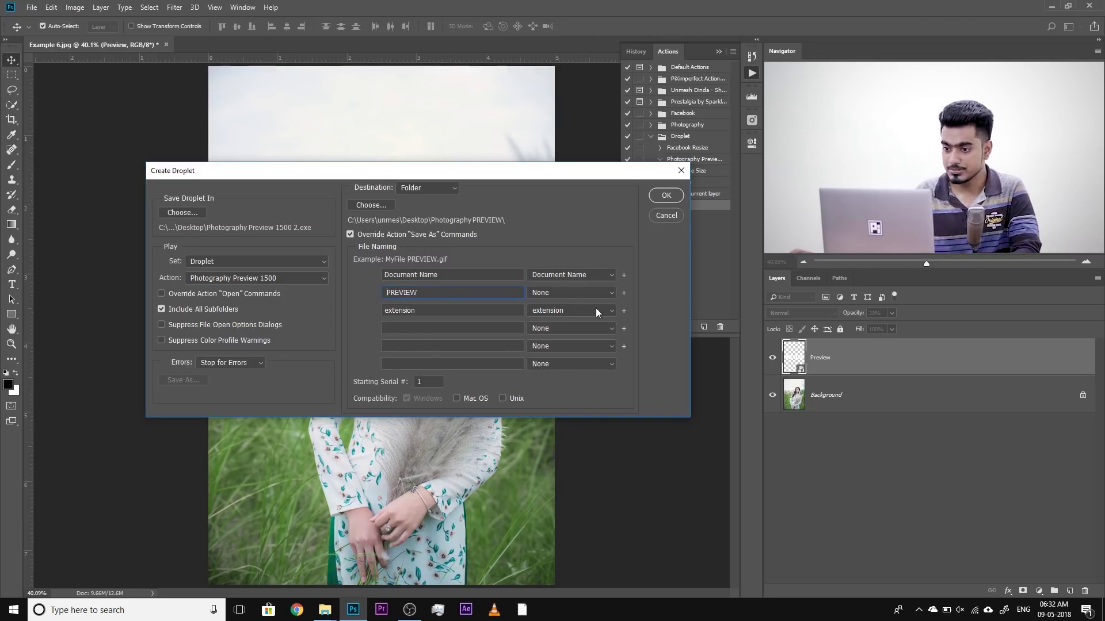
left_click(658, 197)
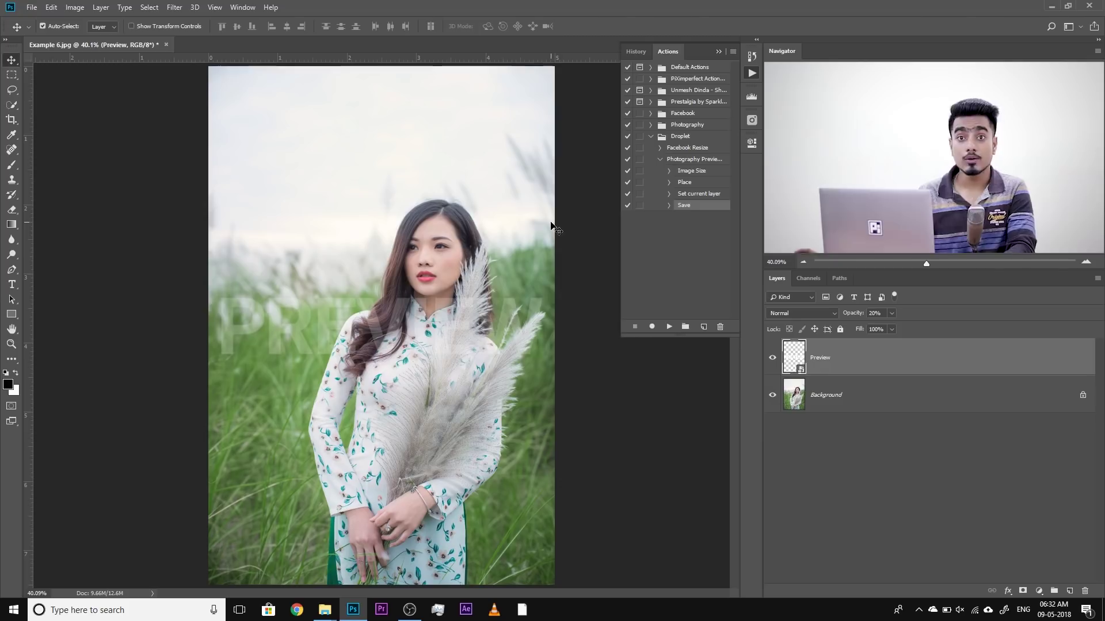
Switch to the Desktop and run the new Photography Preview 1500 2 droplet on the Images folder.
left_click(1055, 7)
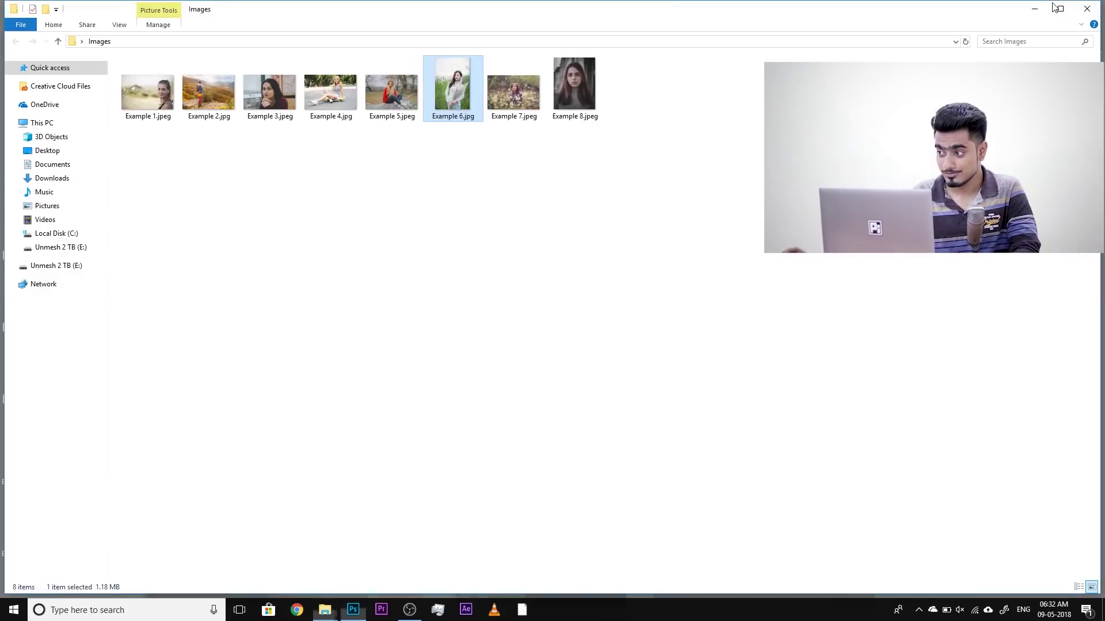
left_click(1036, 9)
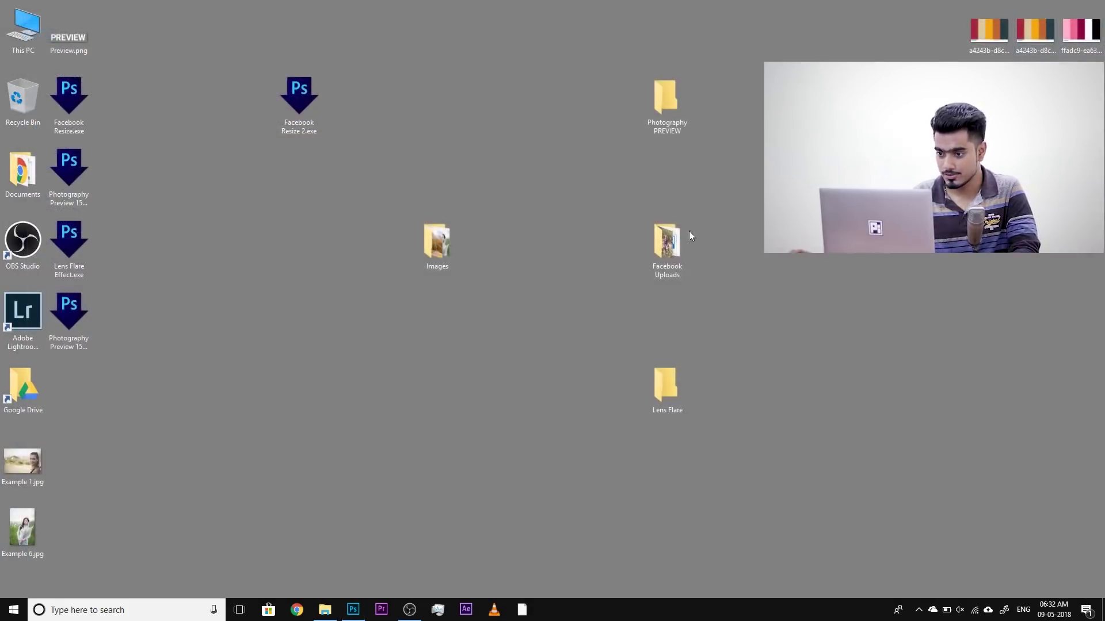
left_click_drag(448, 245, 81, 325)
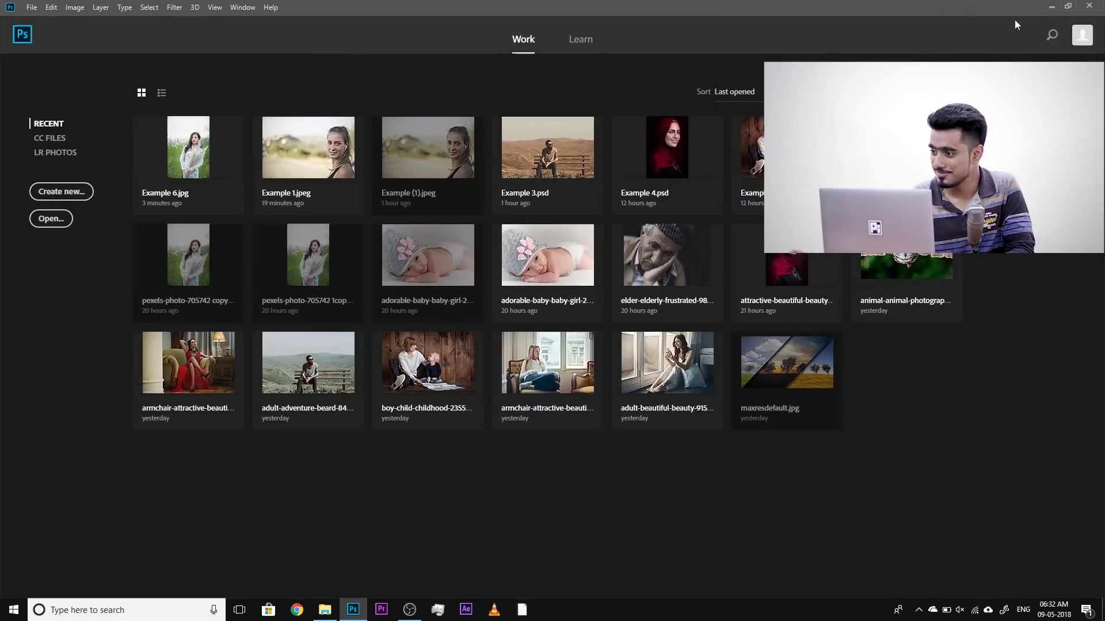
Return to the Desktop and open the Photography PREVIEW folder to examine the first processed image.
left_click(1051, 7)
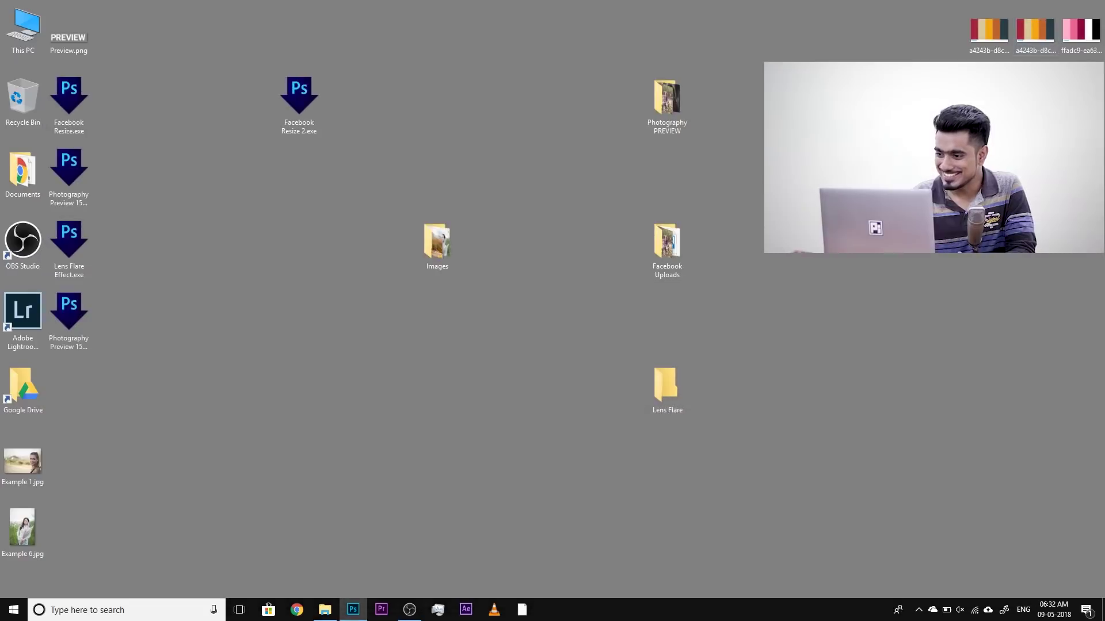
double_click(675, 101)
double_click(171, 90)
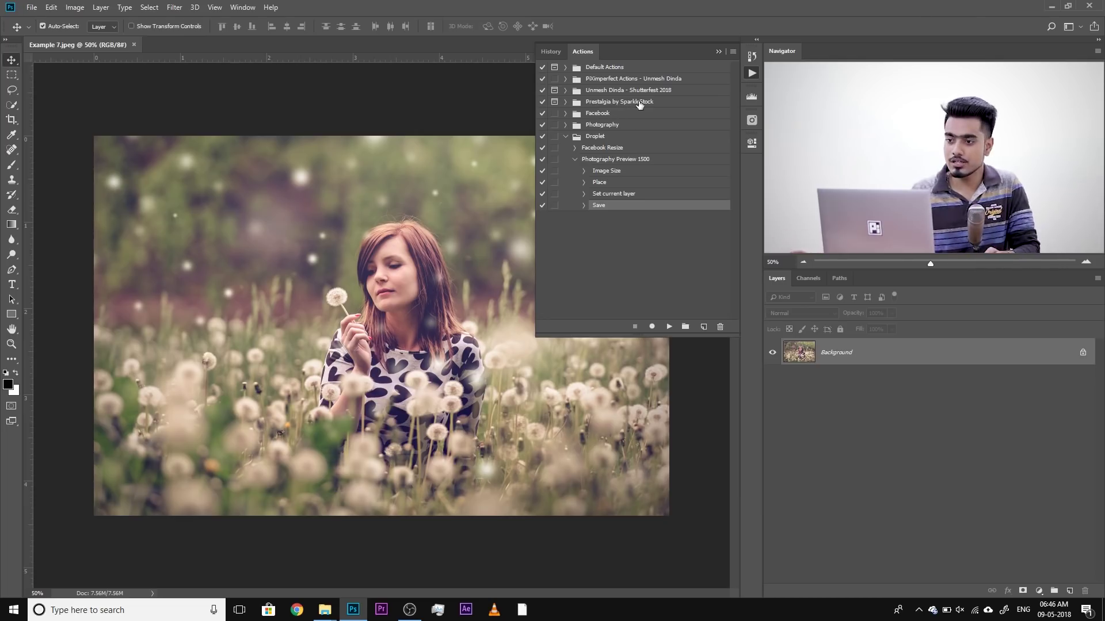
Expand the Prestalgia by SparkleStock action set and examine the recorded steps of its Fixie action.
left_click(565, 103)
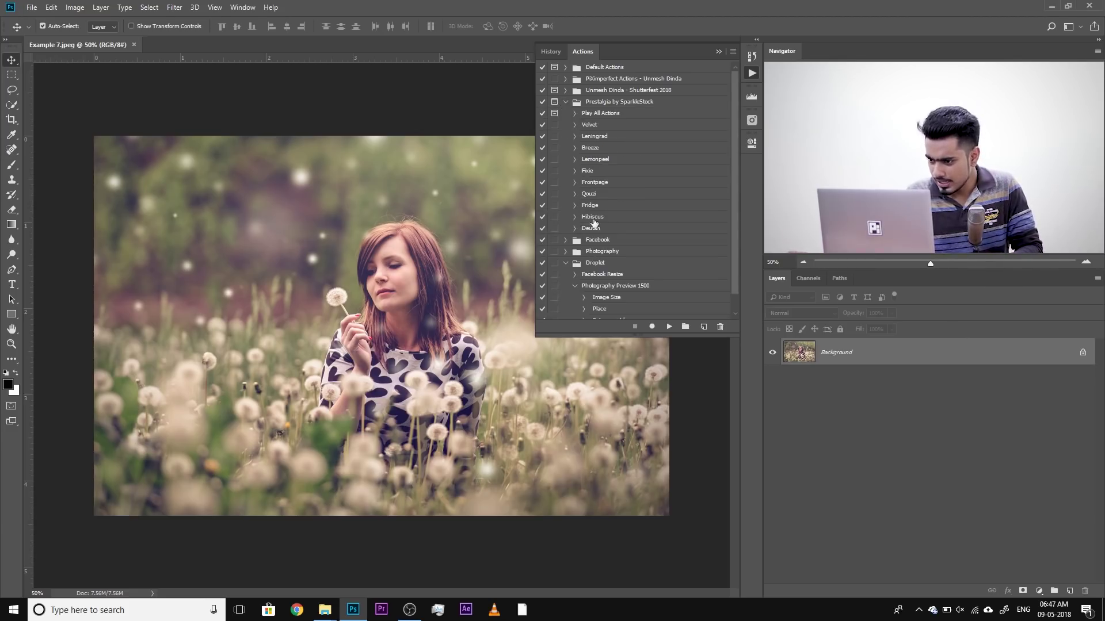
left_click(589, 173)
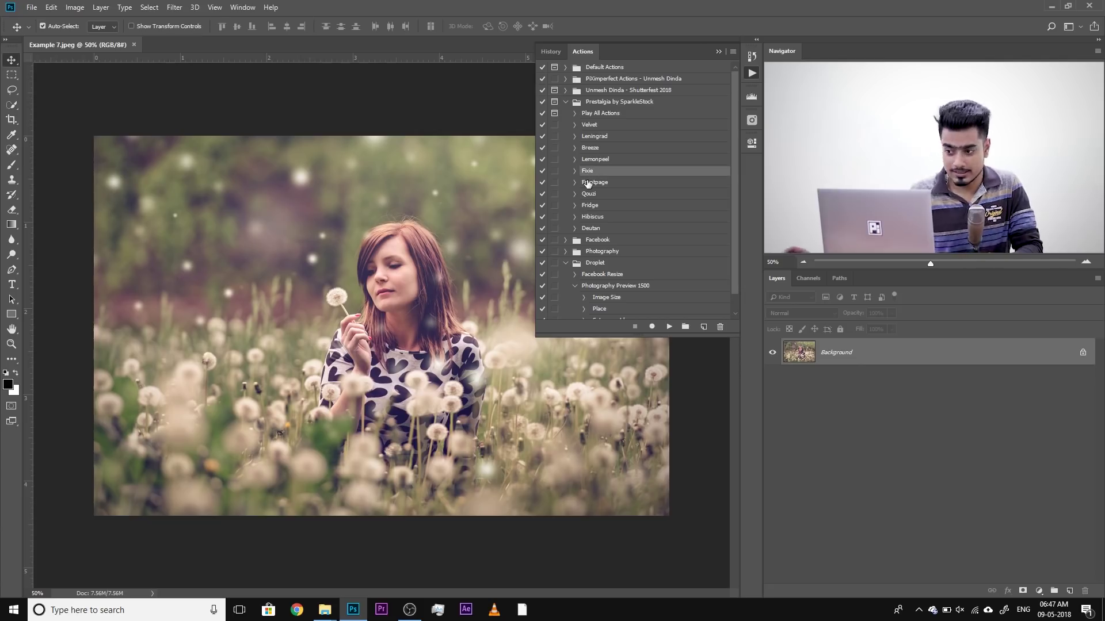
left_click(573, 170)
scroll(606, 283, "down", 1)
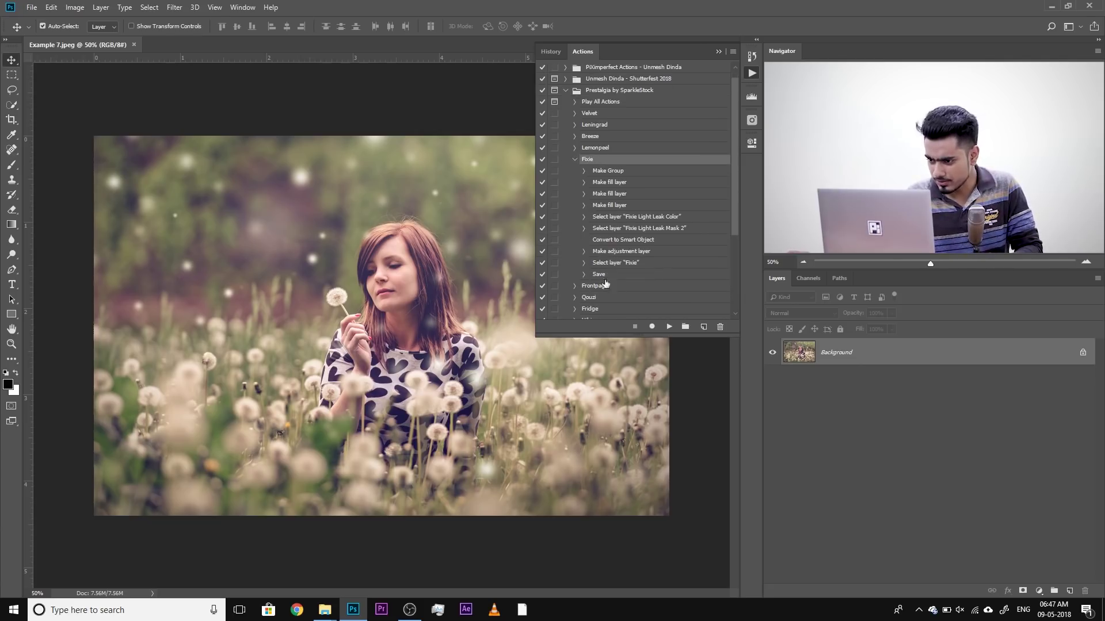
left_click(575, 160)
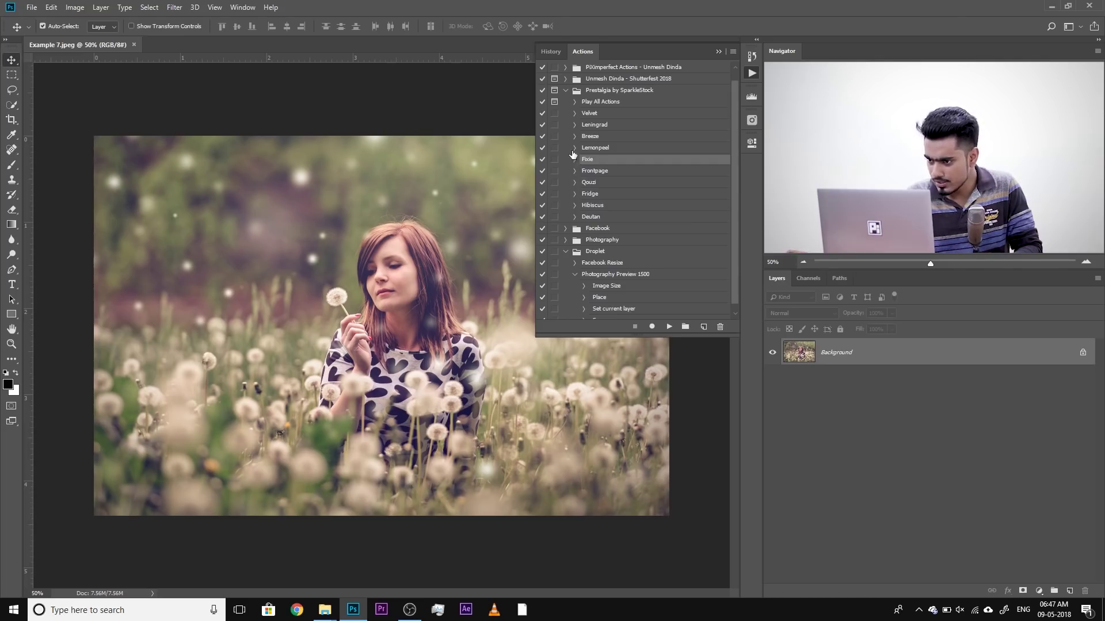
Try the Leningrad action on the Example 7 photo and delete the Leningrad layer group it adds.
left_click(593, 125)
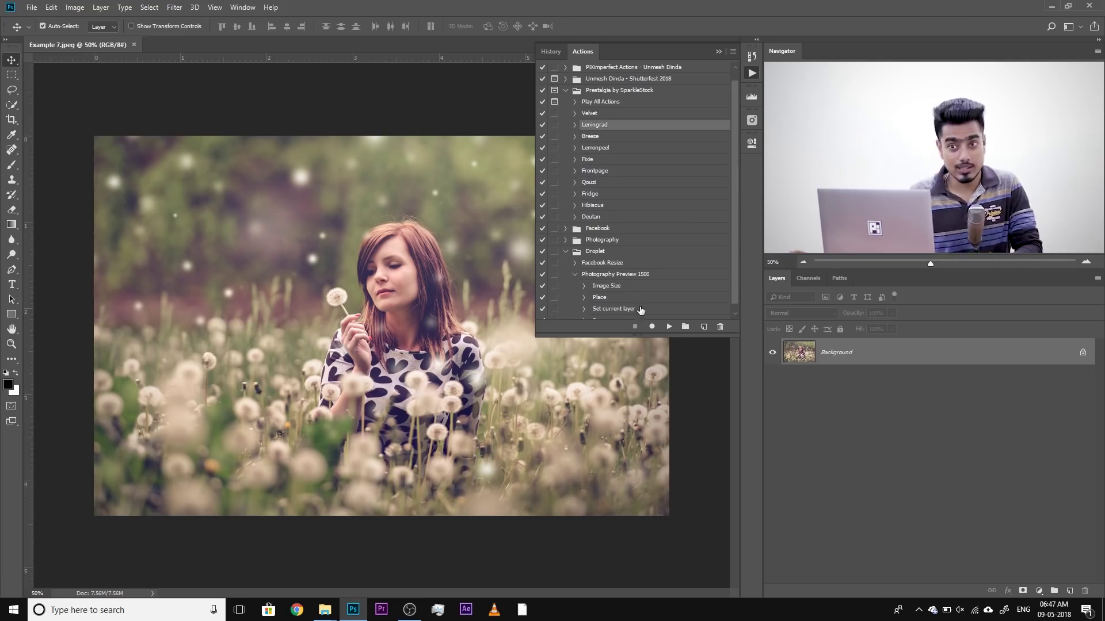
left_click(667, 327)
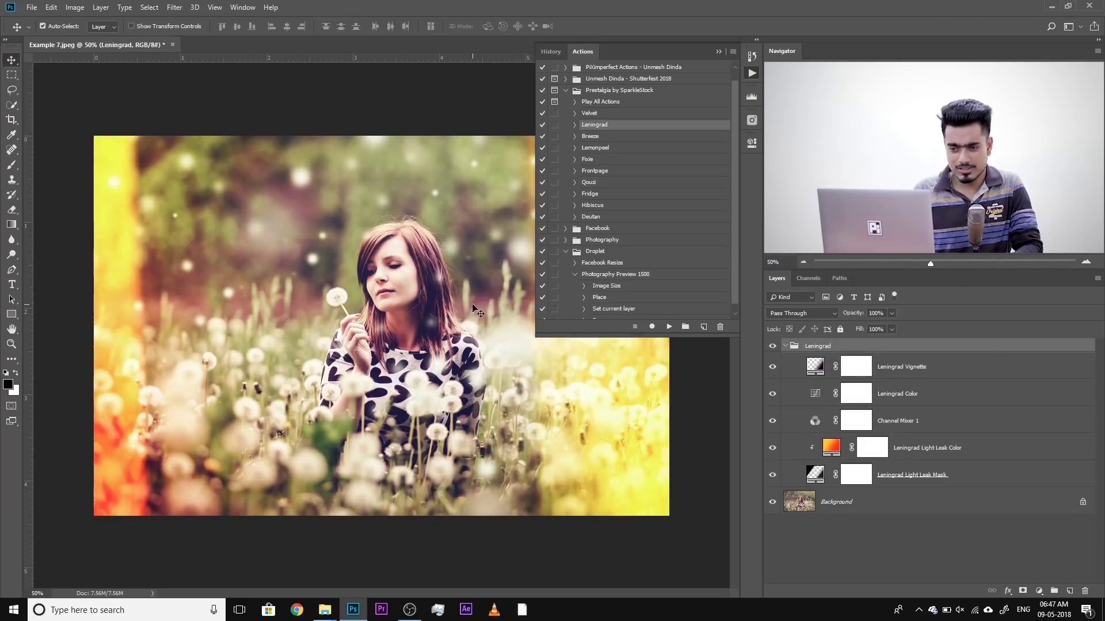
left_click_drag(910, 353, 1085, 591)
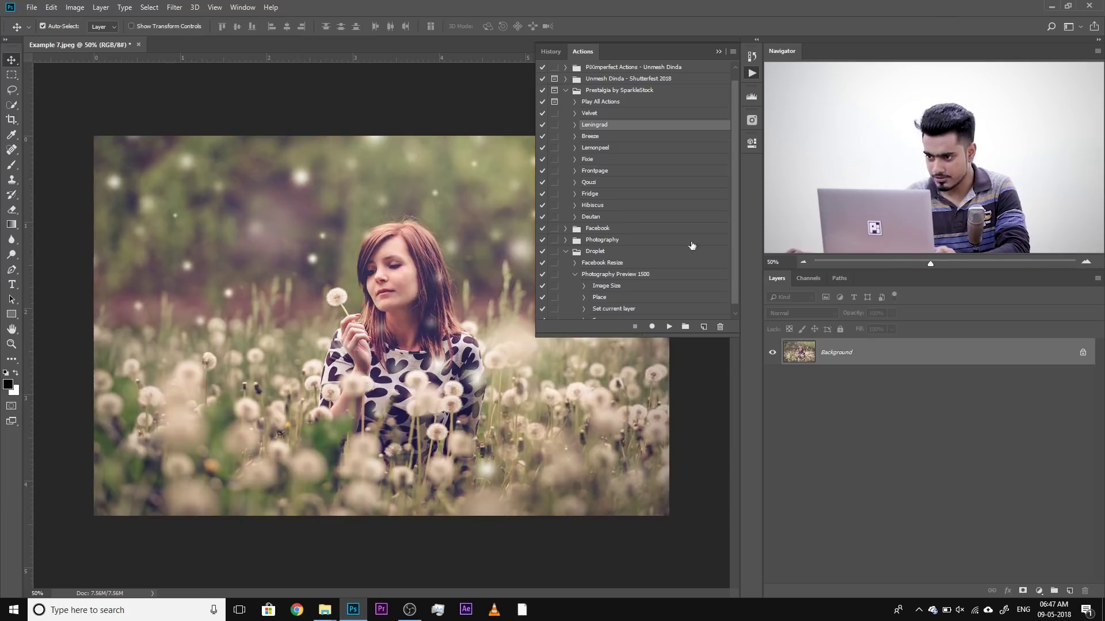
Remove the Make snapshot step from the Leningrad action and play the action on the photo.
left_click(574, 125)
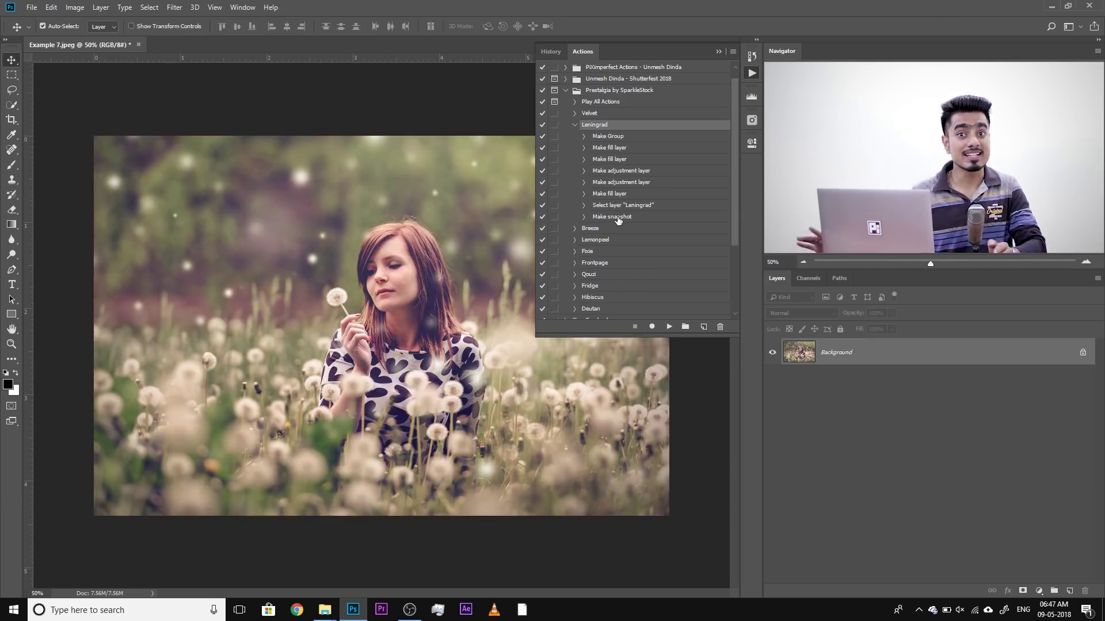
left_click_drag(620, 219, 719, 328)
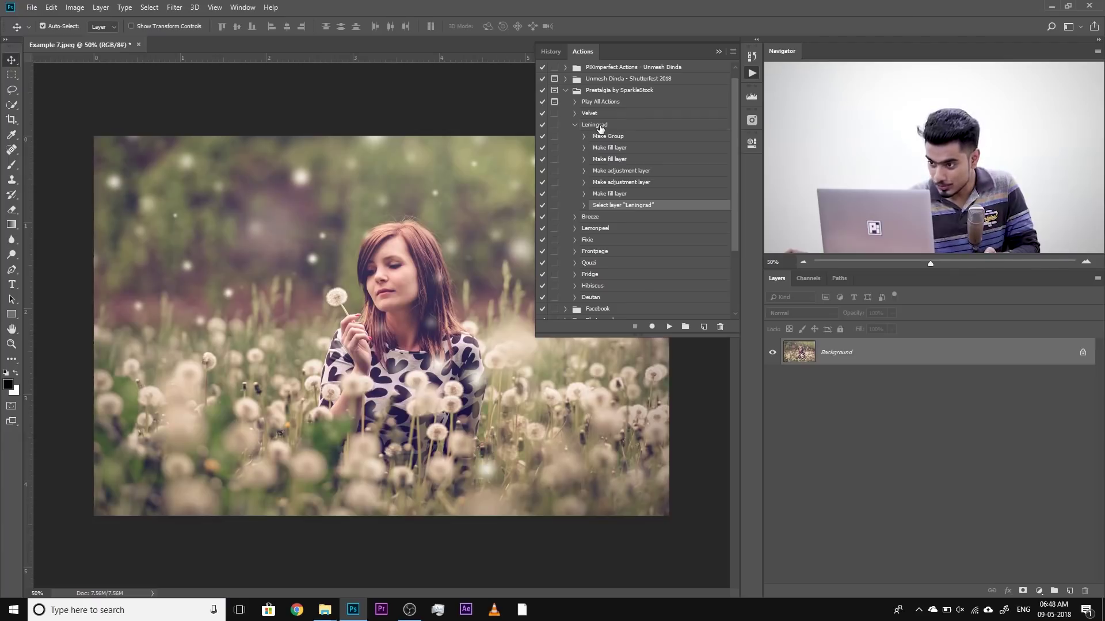
left_click(600, 126)
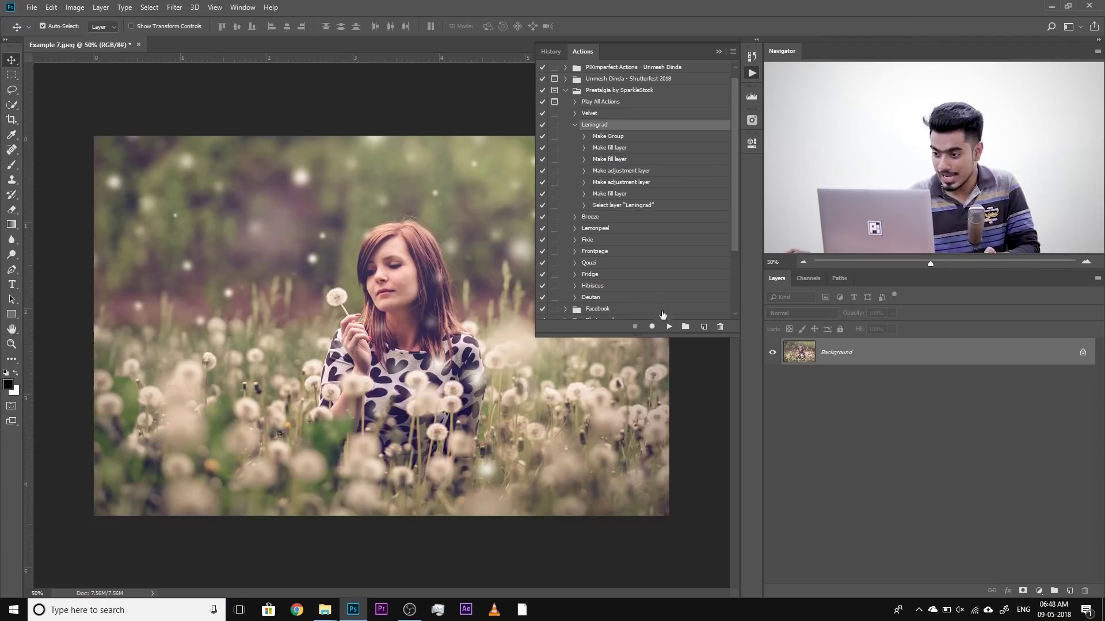
left_click(669, 327)
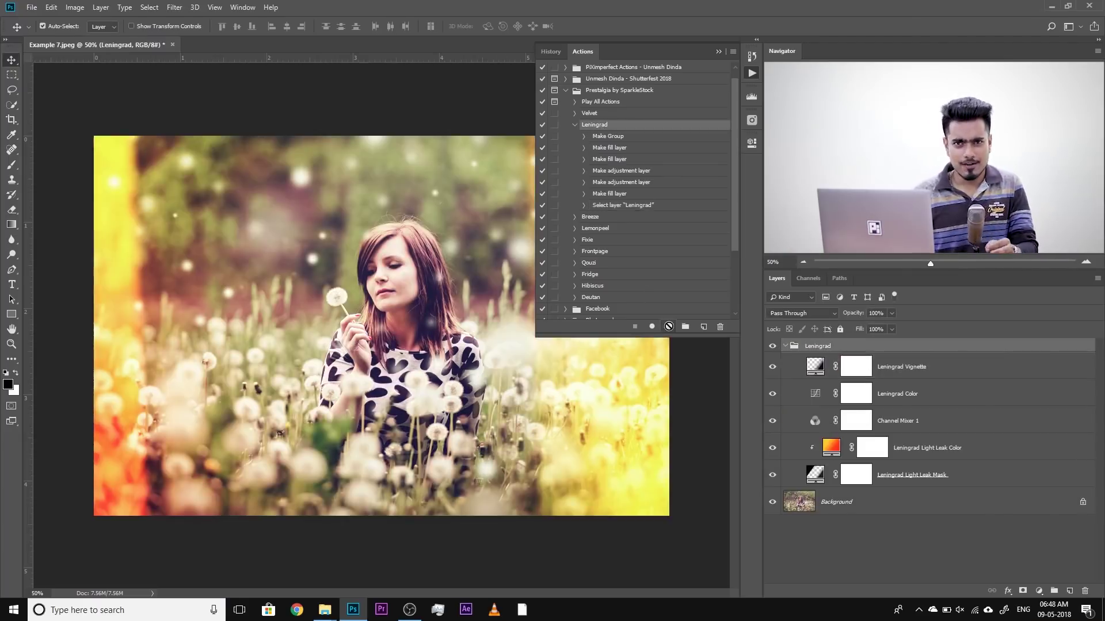
Record a save at the end of the Leningrad action, saving the photo to the Desktop as JPEG Example 7.jpg at quality 12.
left_click(666, 206)
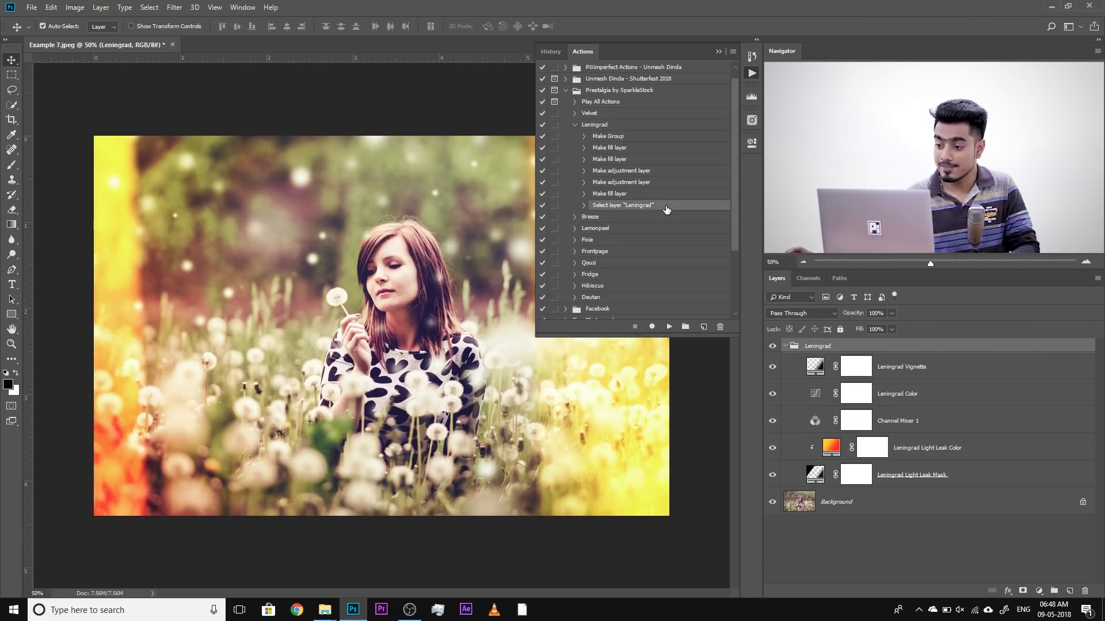
left_click(652, 327)
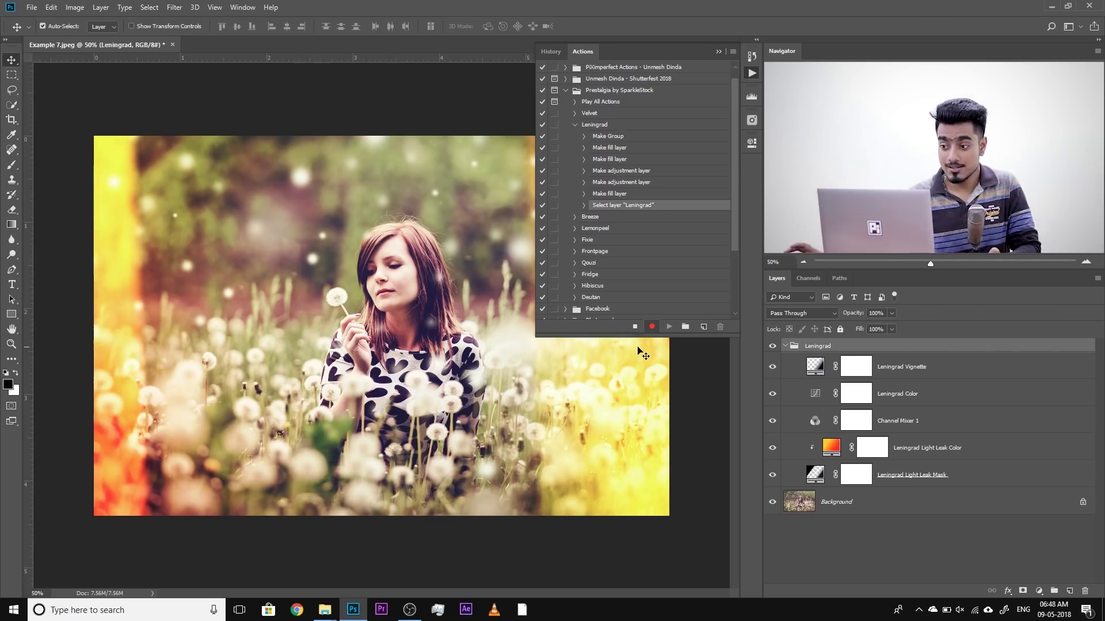
left_click(31, 8)
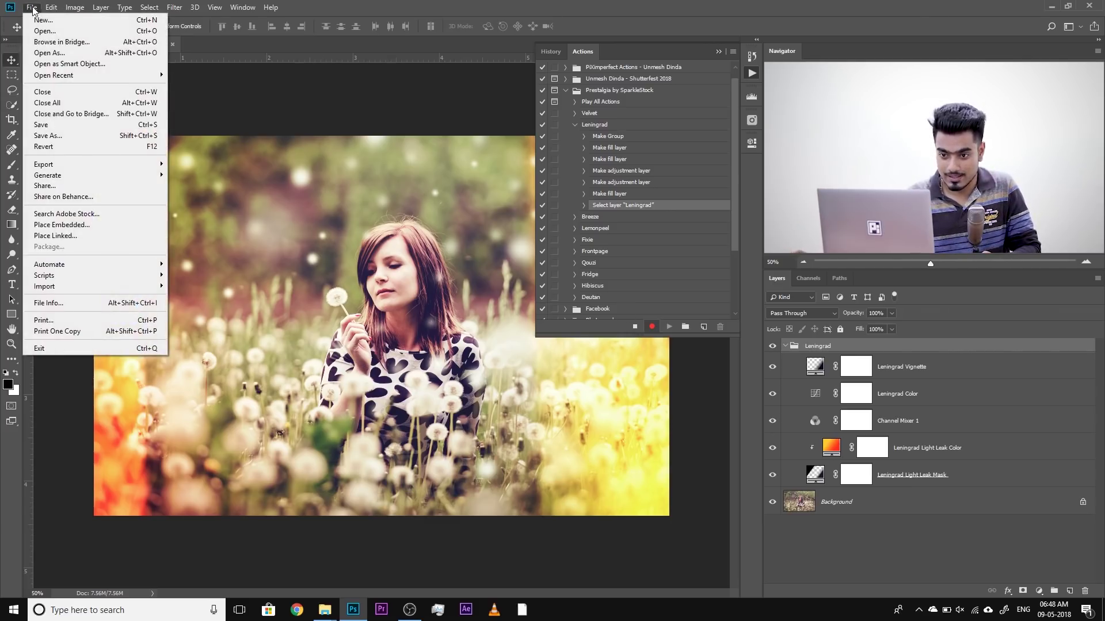
left_click(84, 136)
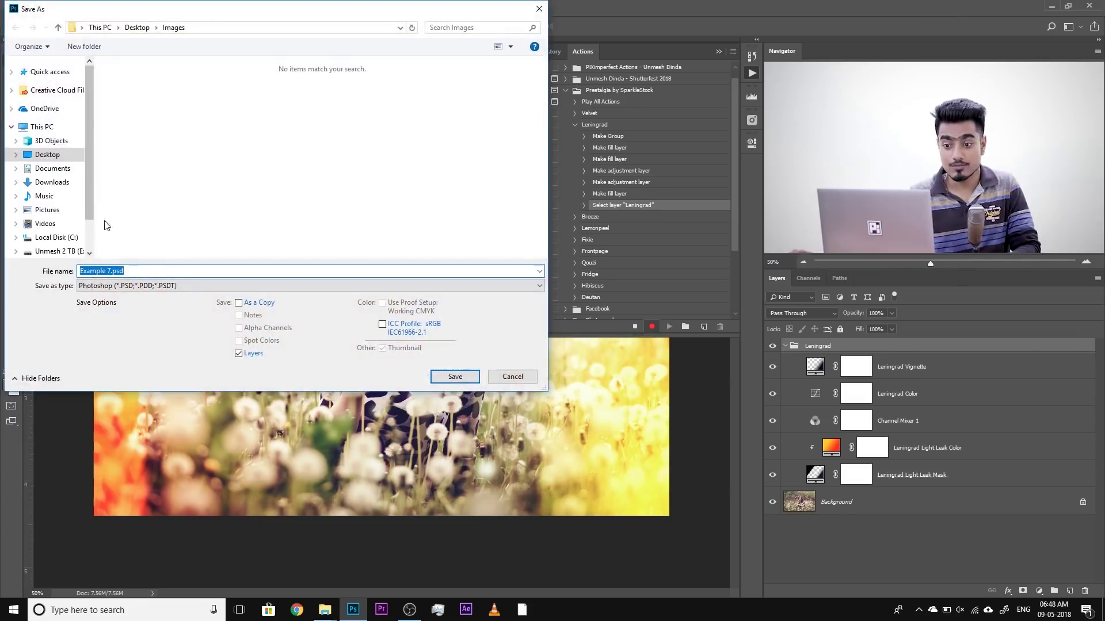
left_click(120, 289)
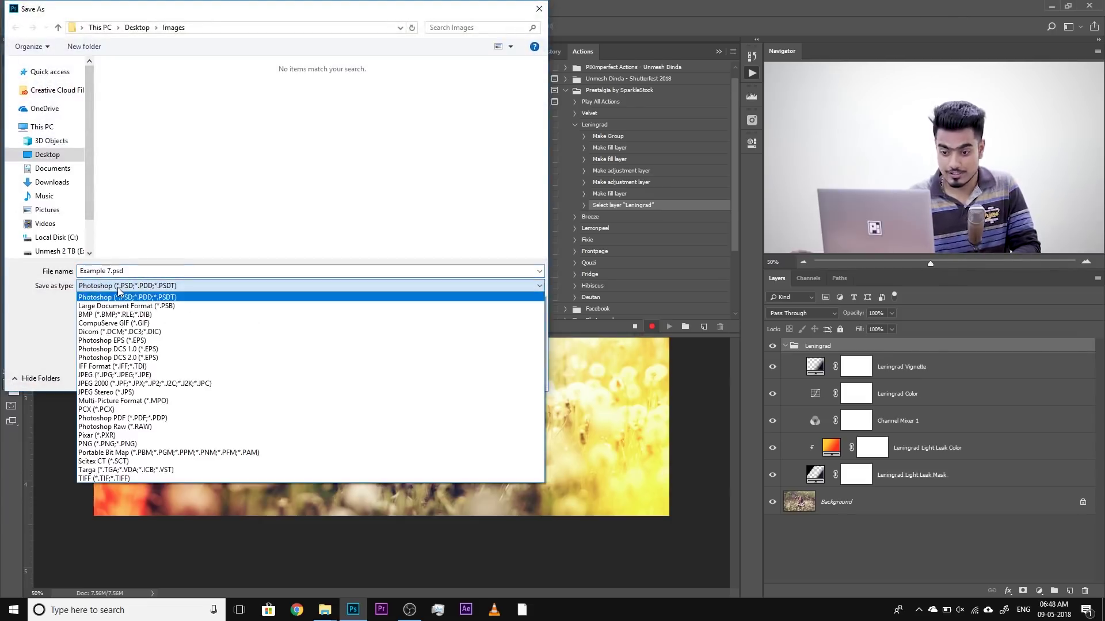
left_click(117, 375)
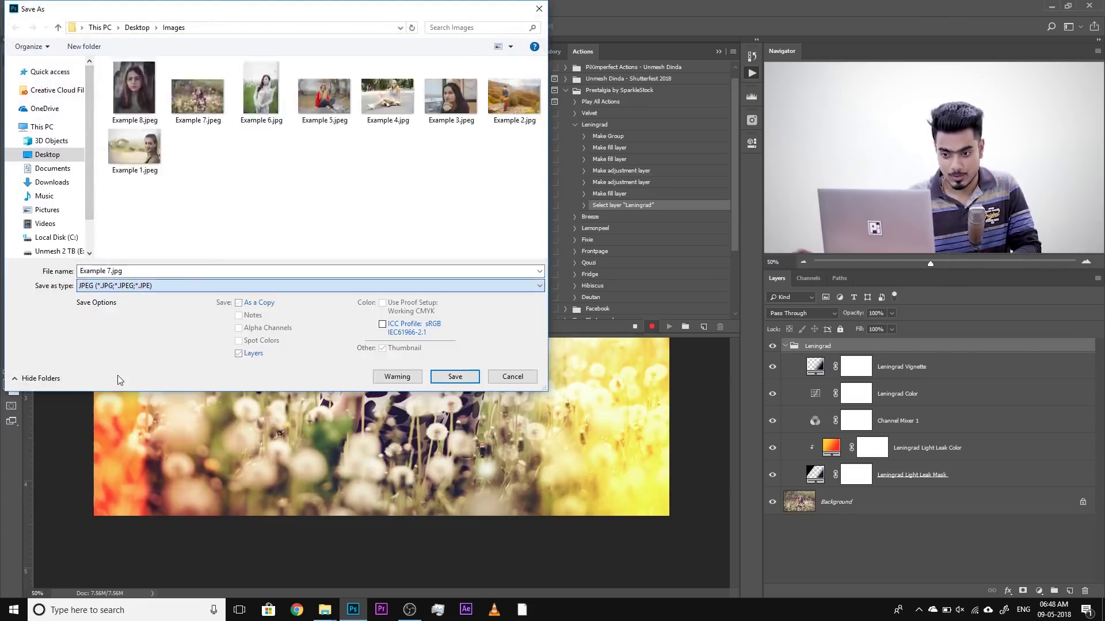
left_click(137, 27)
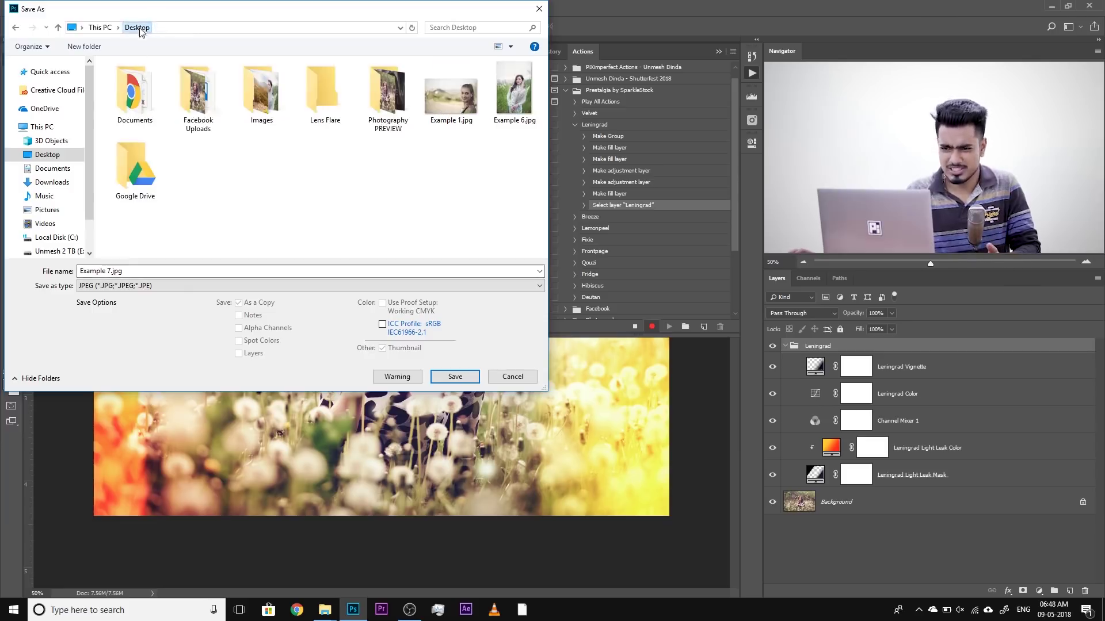
left_click(469, 380)
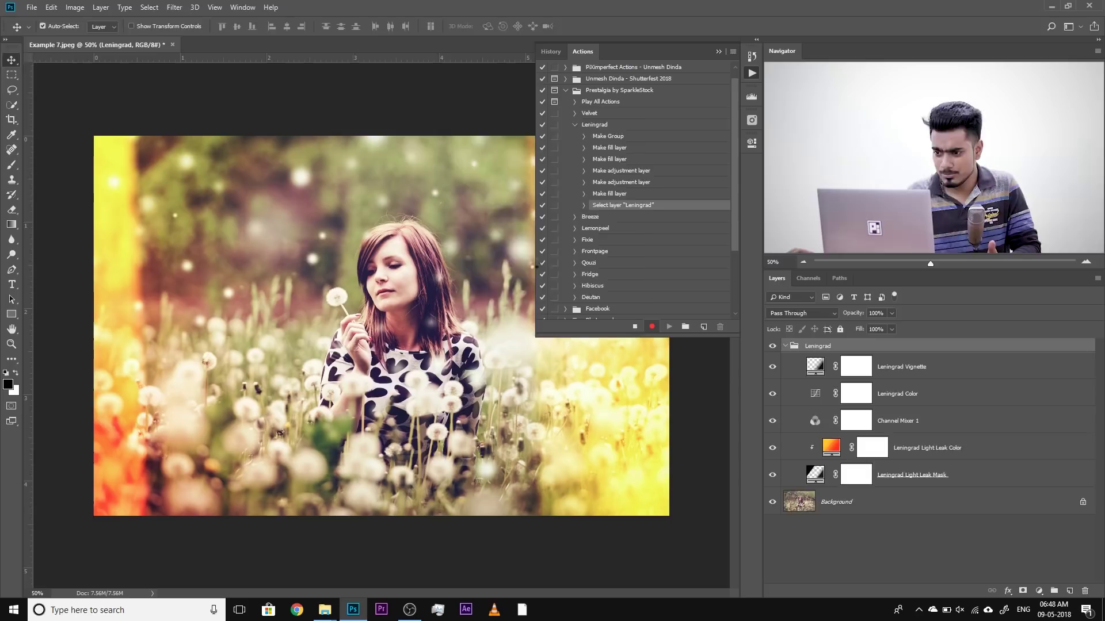
left_click_drag(529, 207, 590, 212)
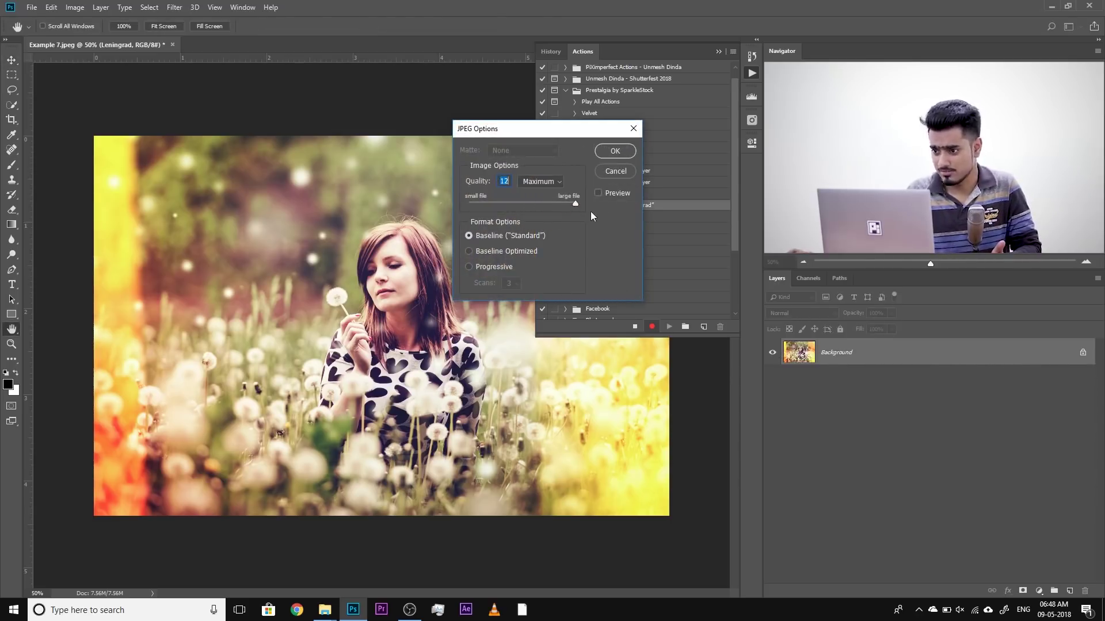
left_click(614, 151)
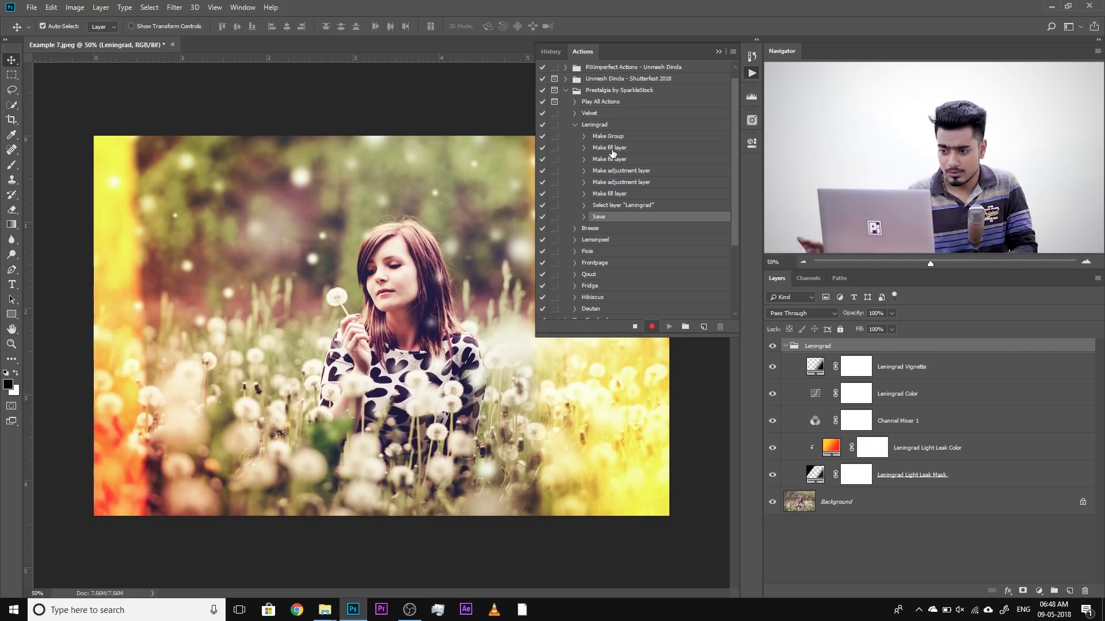
Stop recording the action and start a new droplet saved to the Desktop as Lens Flare Effect 2.exe.
left_click(637, 327)
left_click(31, 8)
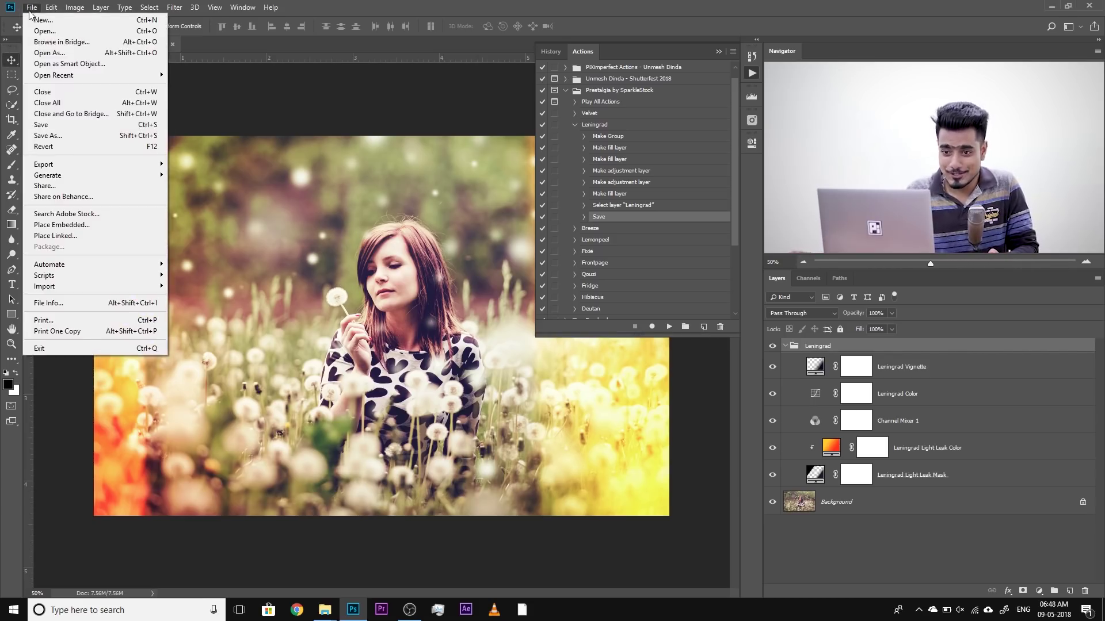
mouse_move(165, 265)
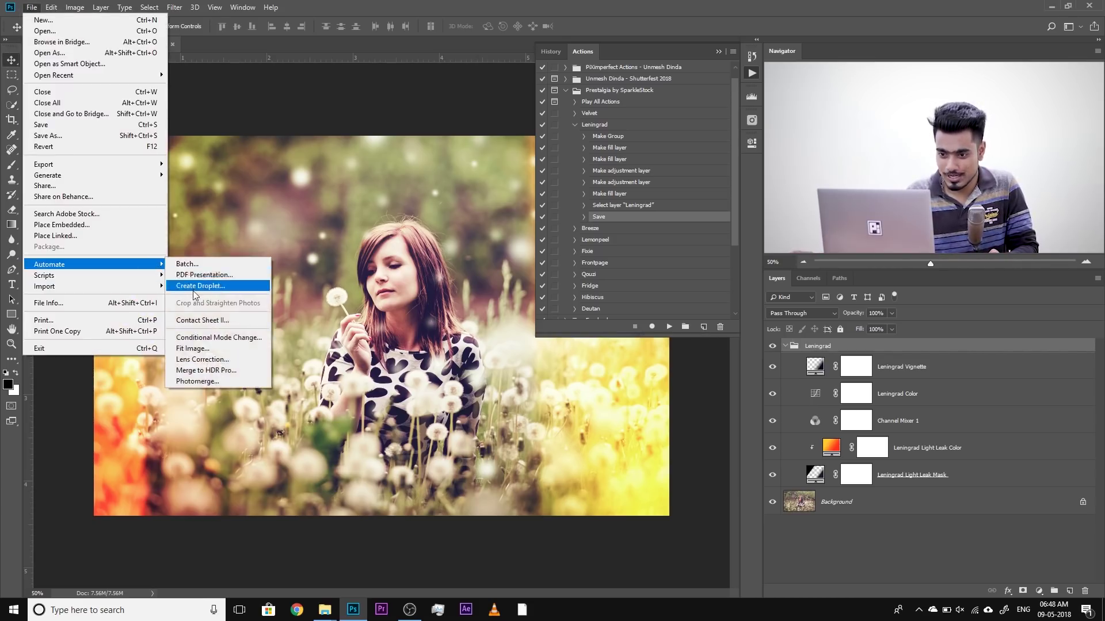
left_click(192, 285)
left_click(195, 212)
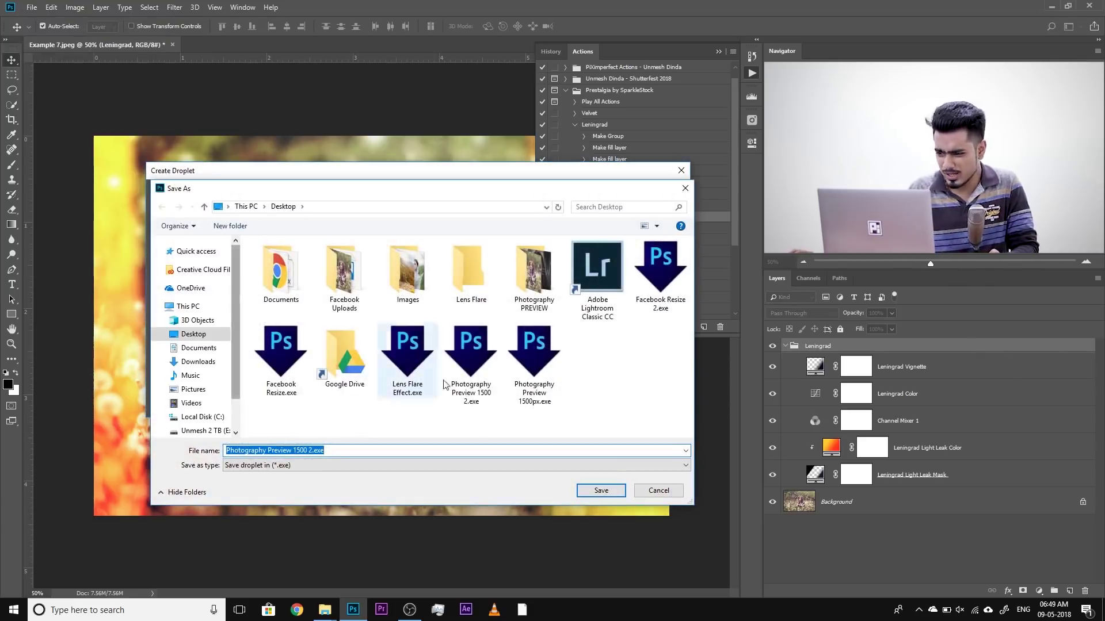
left_click(408, 357)
left_click(274, 450)
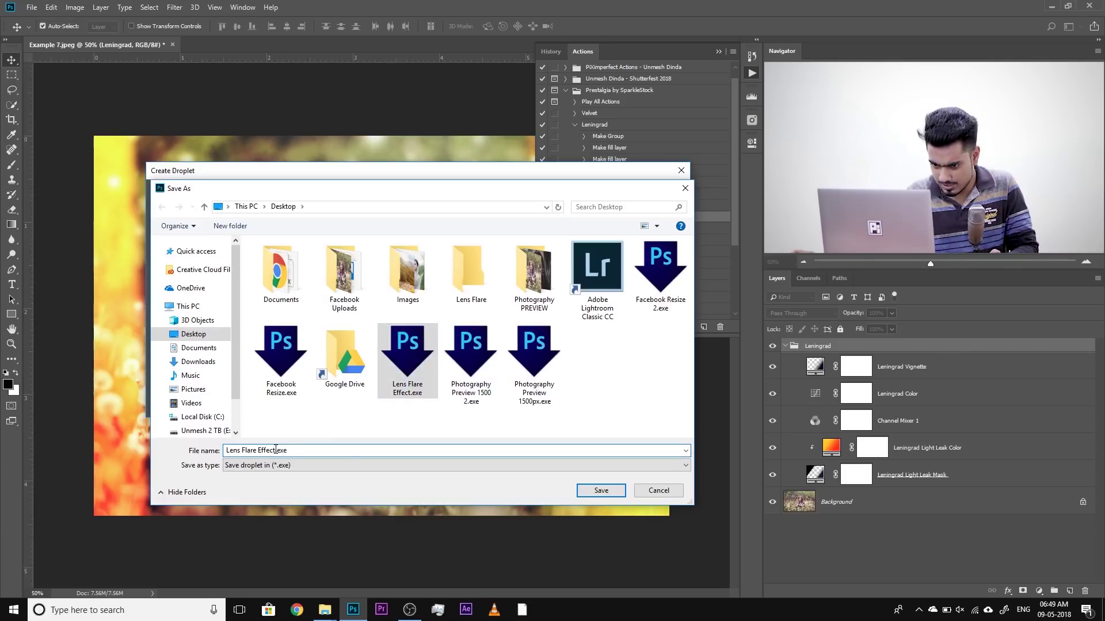
type("2")
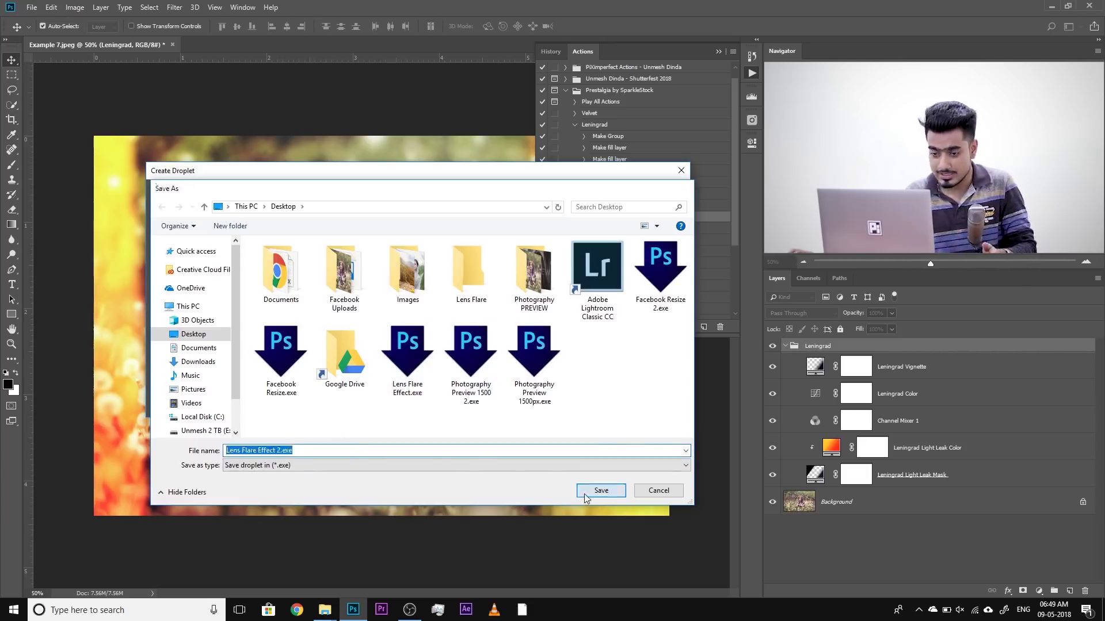
left_click(598, 492)
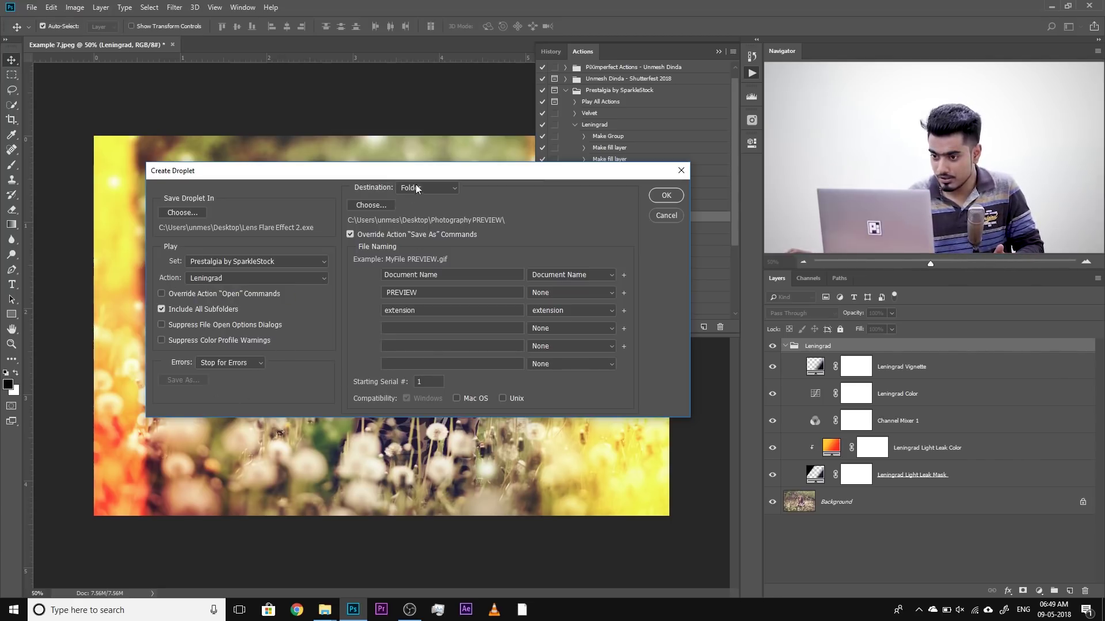
Set the droplet's output folder to the Lens Flare folder on the Desktop.
left_click(387, 204)
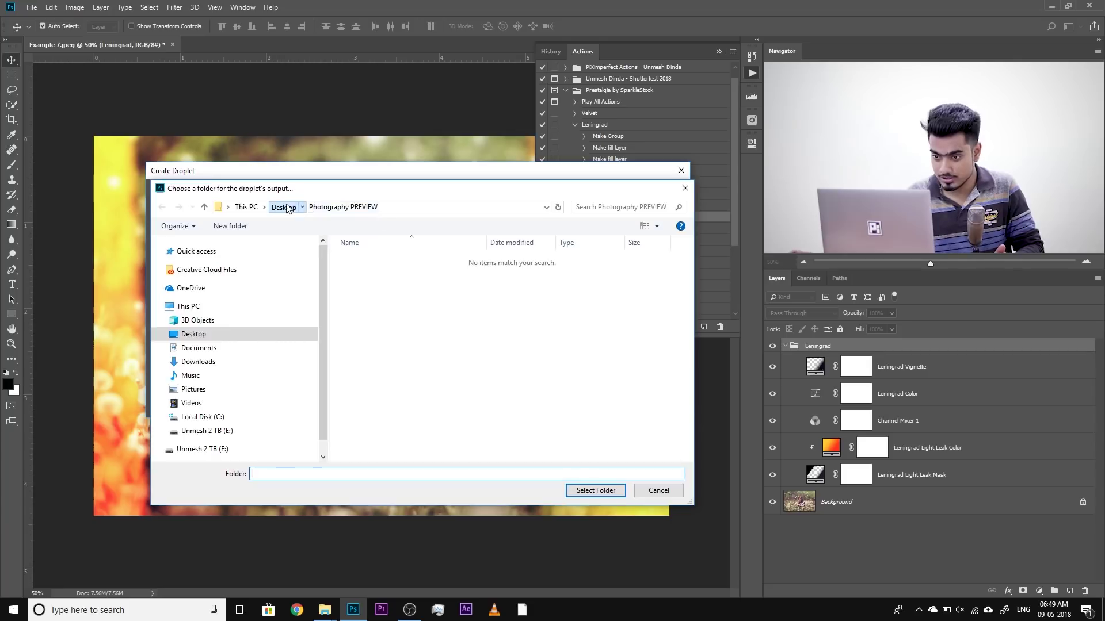
left_click(283, 207)
double_click(567, 276)
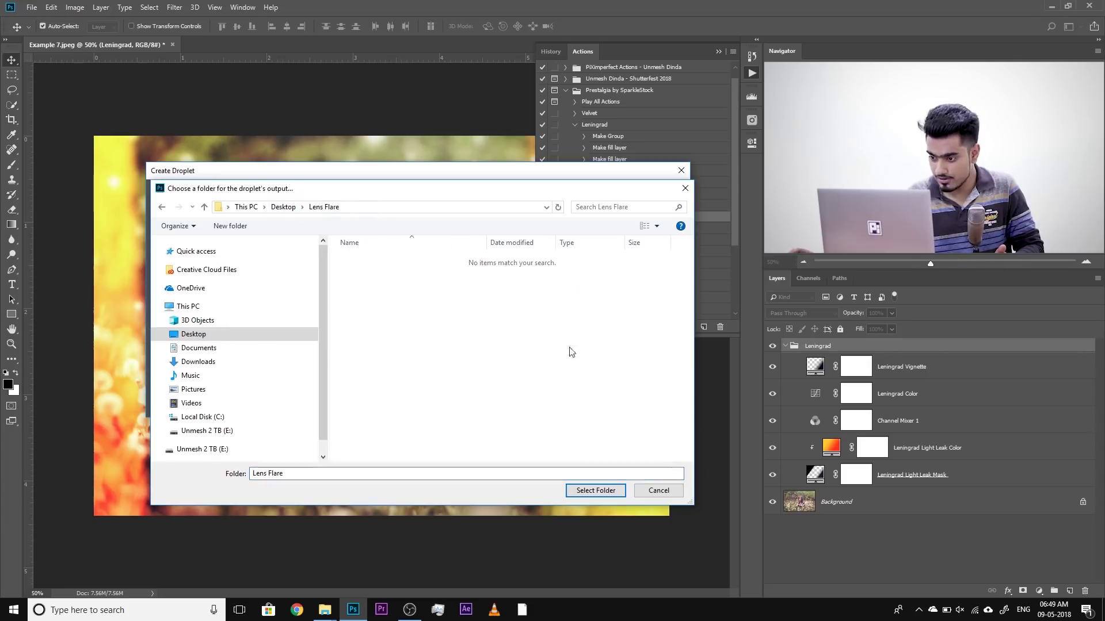
left_click(588, 492)
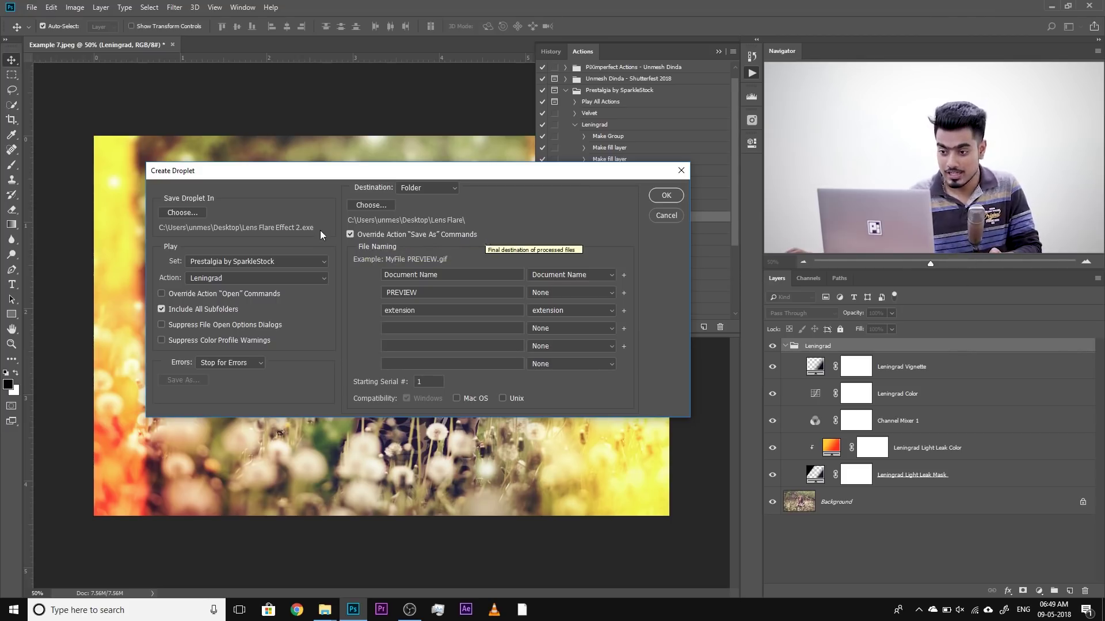
Turn Override Action "Save As" Commands off and back on, and read and dismiss its explanatory message.
left_click(351, 235)
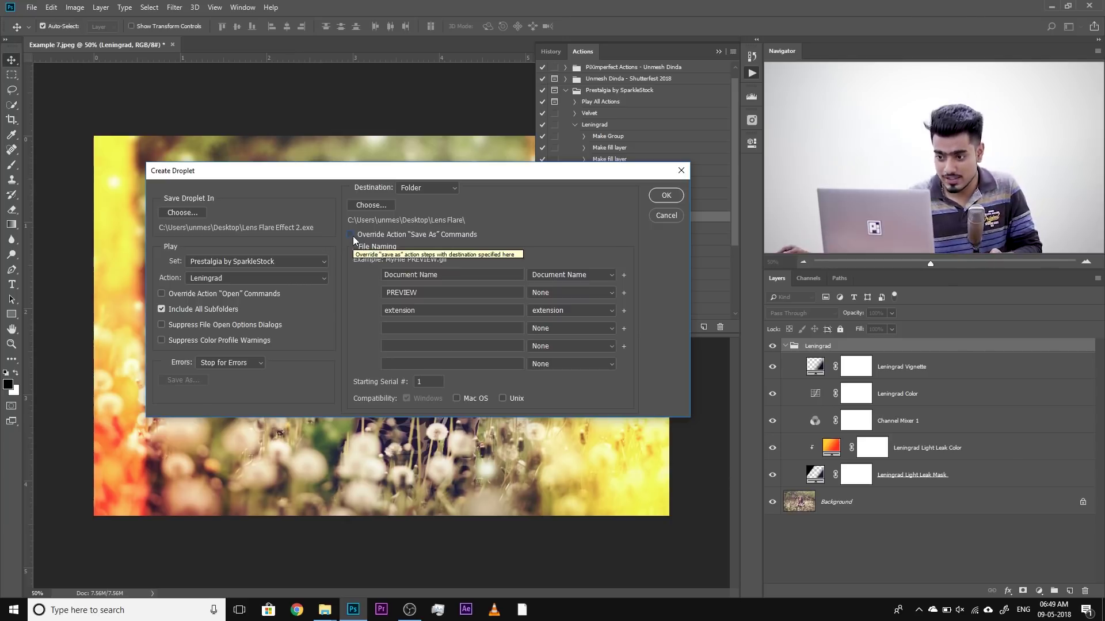
left_click(354, 236)
left_click_drag(521, 176, 426, 175)
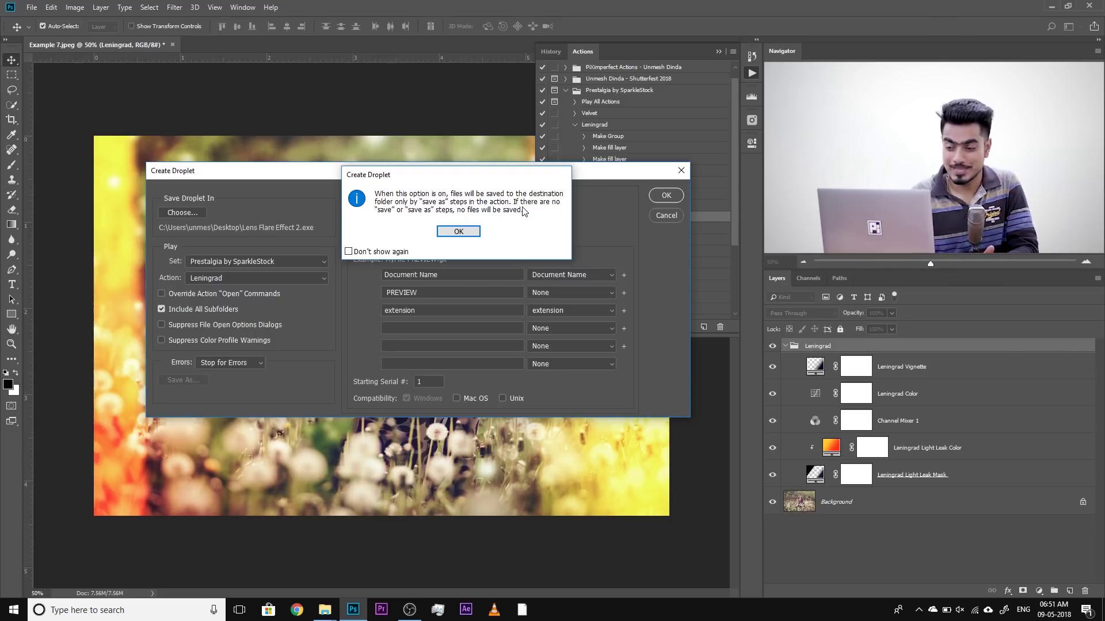
left_click(454, 232)
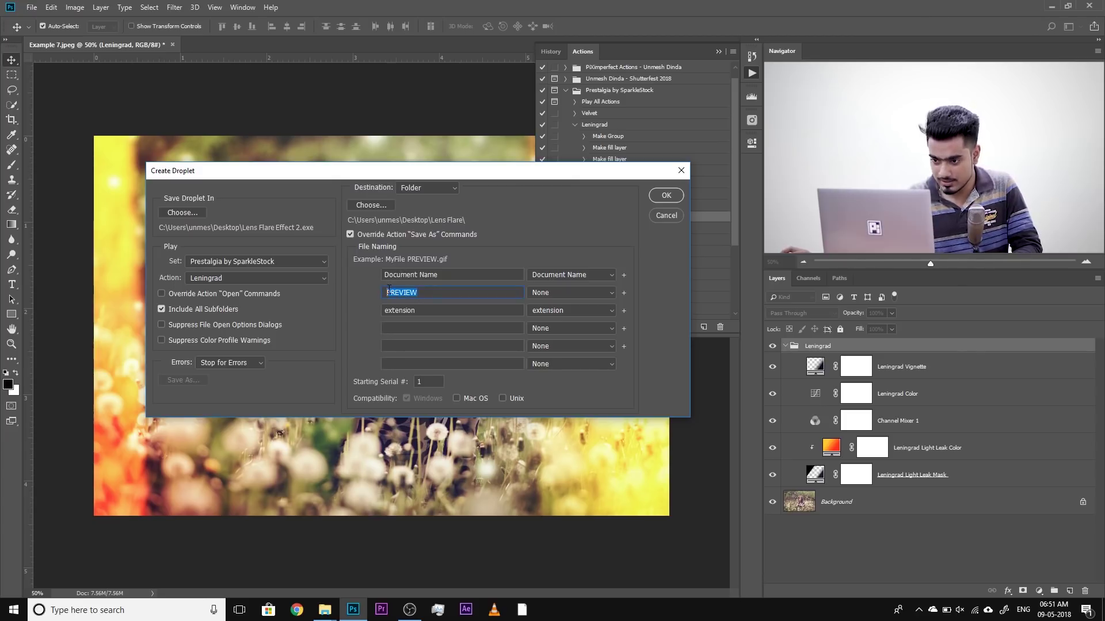
Replace the PREVIEW text in the droplet's file naming with Leningrad and create the droplet.
type("L")
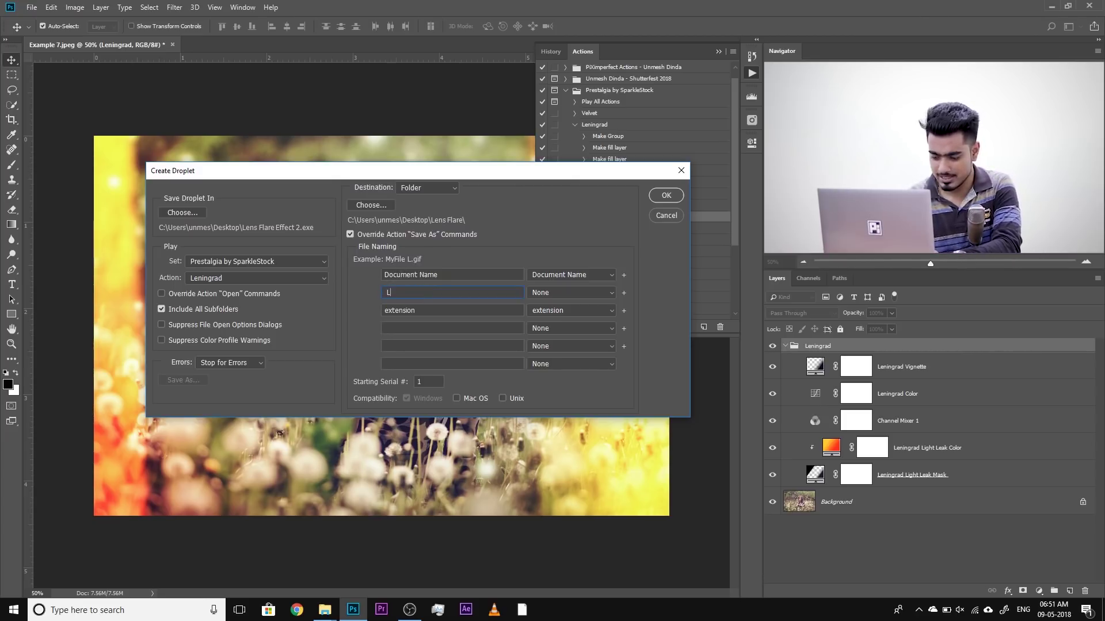
type("eningrad")
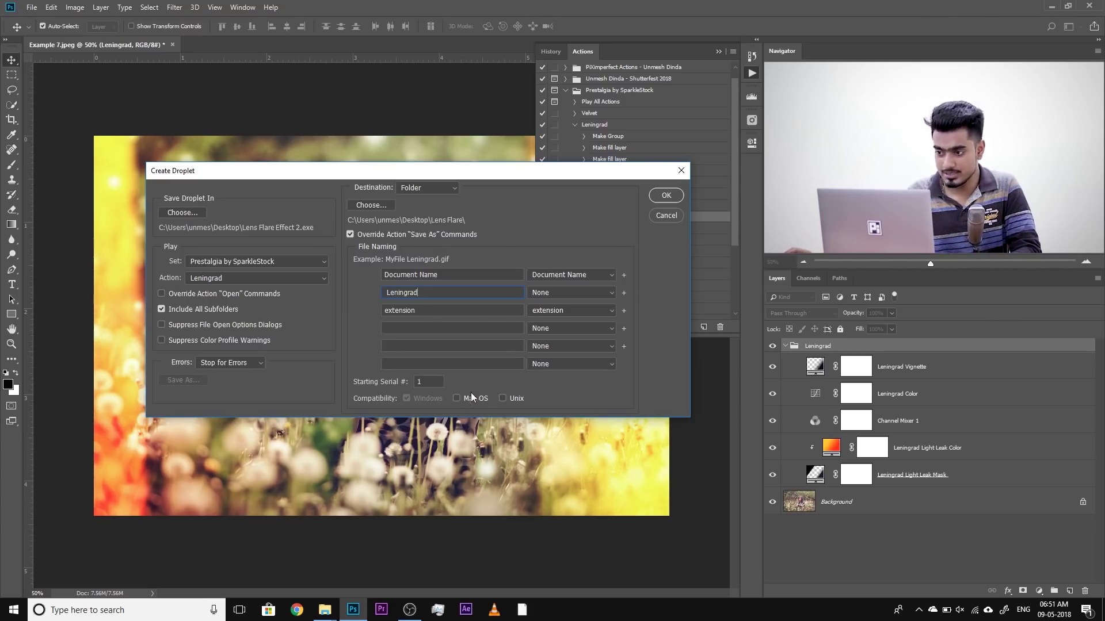
left_click(666, 195)
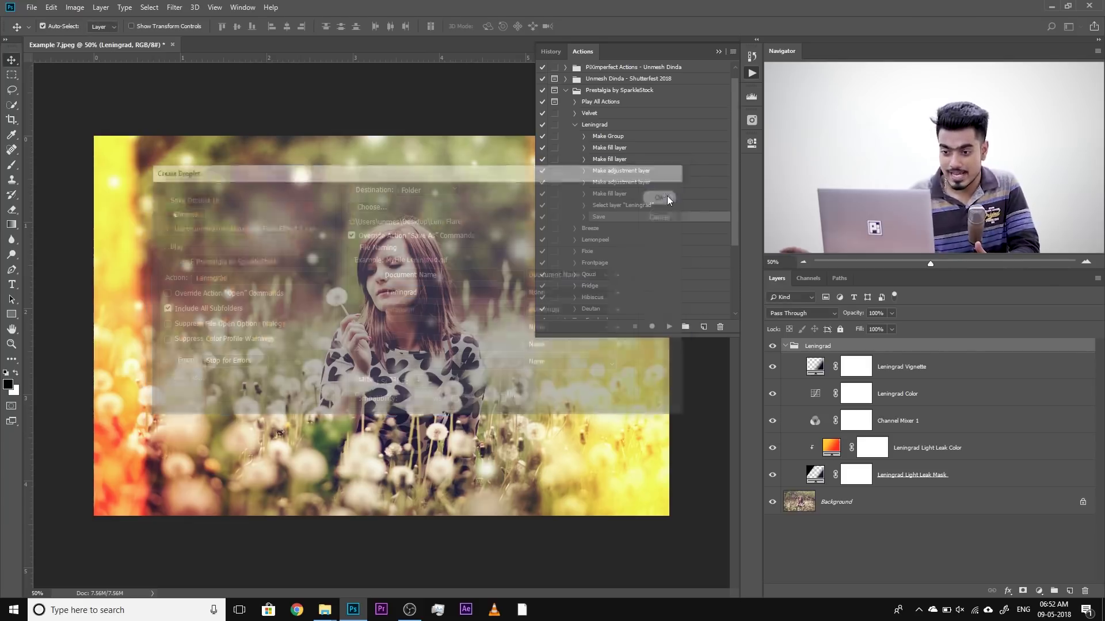
Close Example 7.jpeg without saving, run the Lens Flare Effect 2 droplet on the Desktop's Images folder, and minimize Photoshop.
left_click(172, 45)
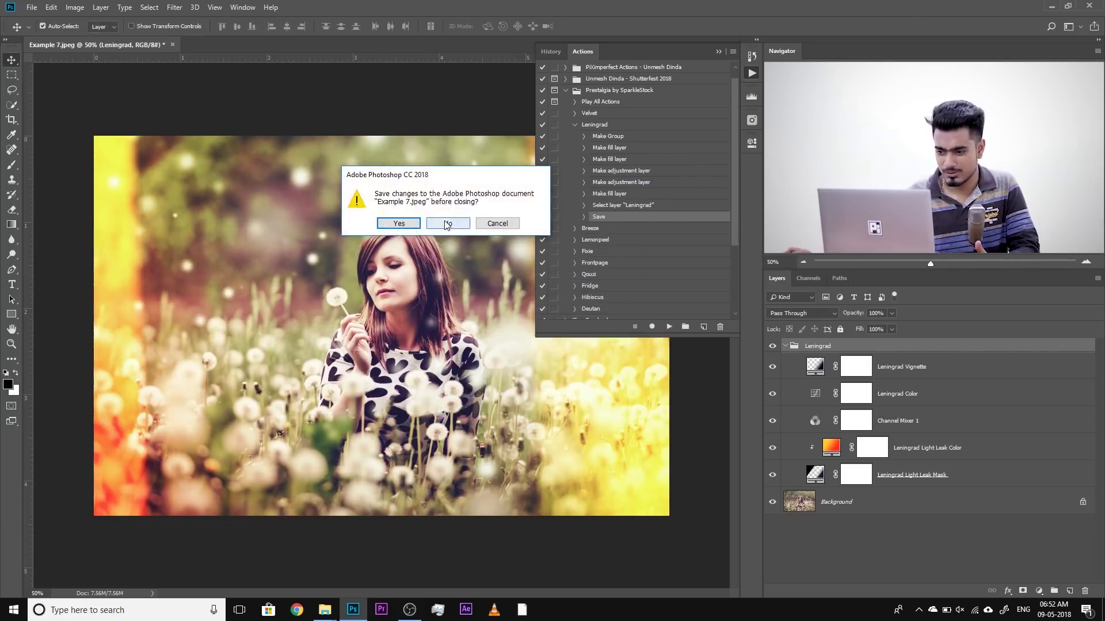
left_click(449, 224)
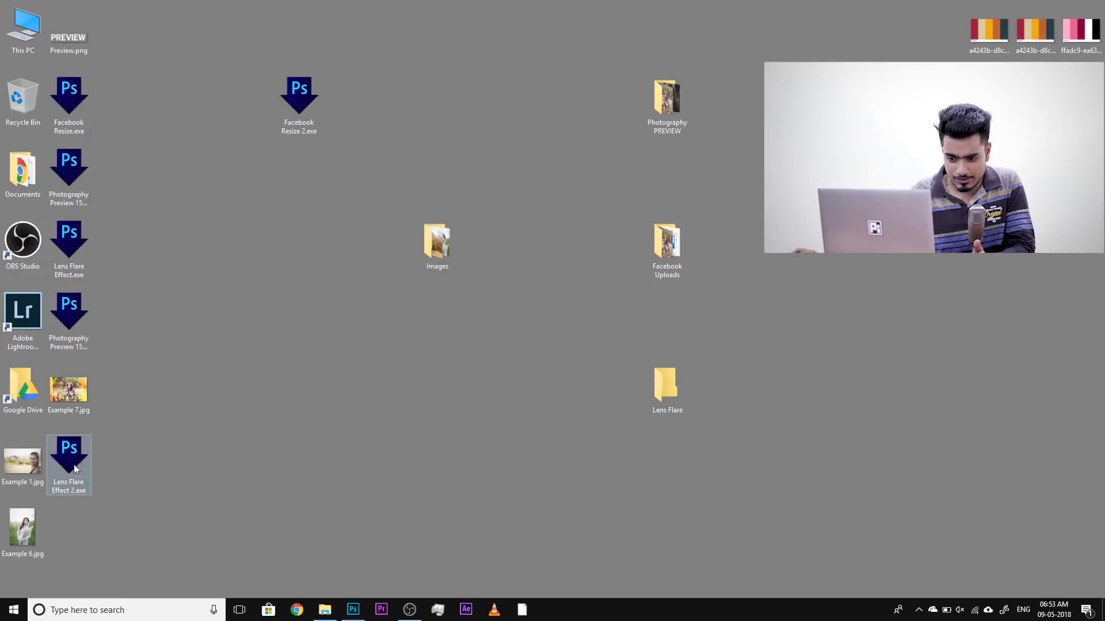
left_click_drag(436, 244, 78, 470)
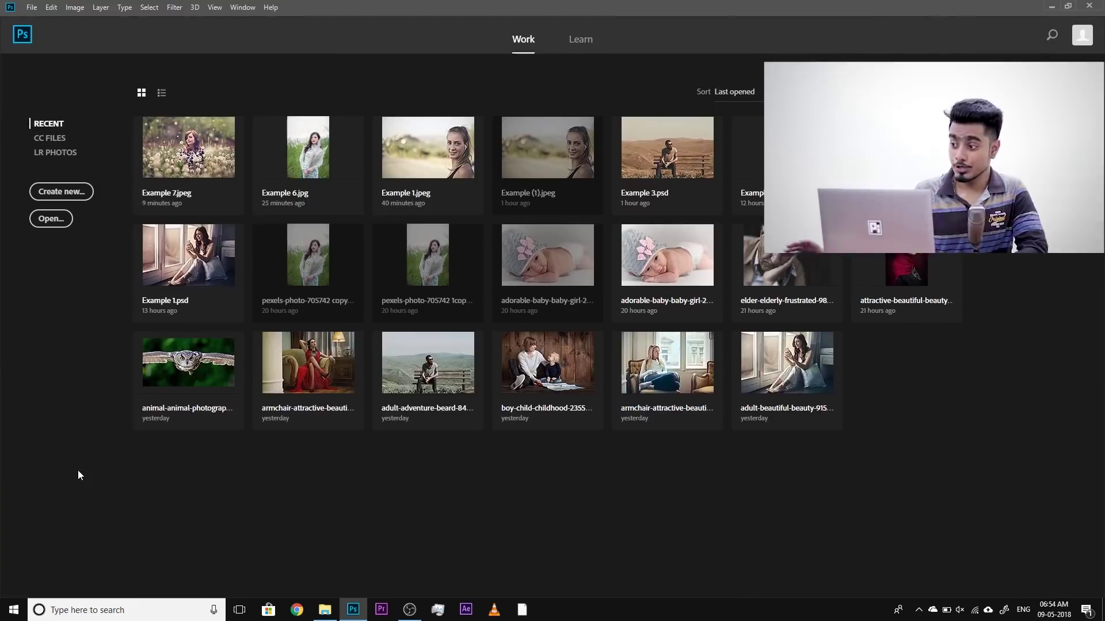
left_click(1052, 6)
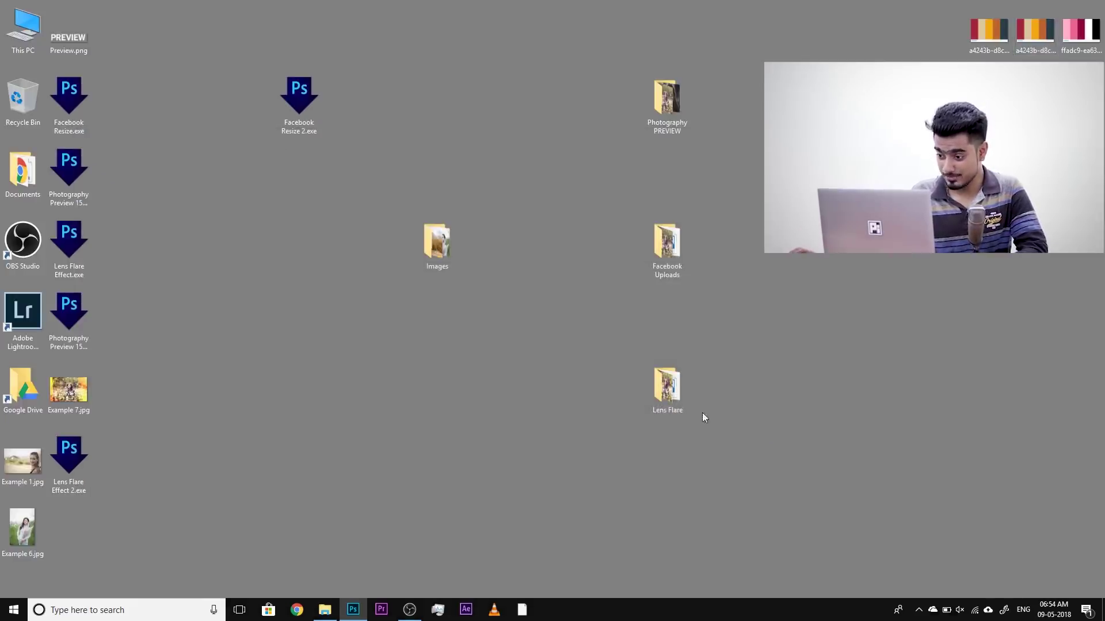
Examine the processed Leningrad photos in the Lens Flare folder, browsing from Example 1 to Example 7, and close the folder.
double_click(666, 387)
double_click(151, 92)
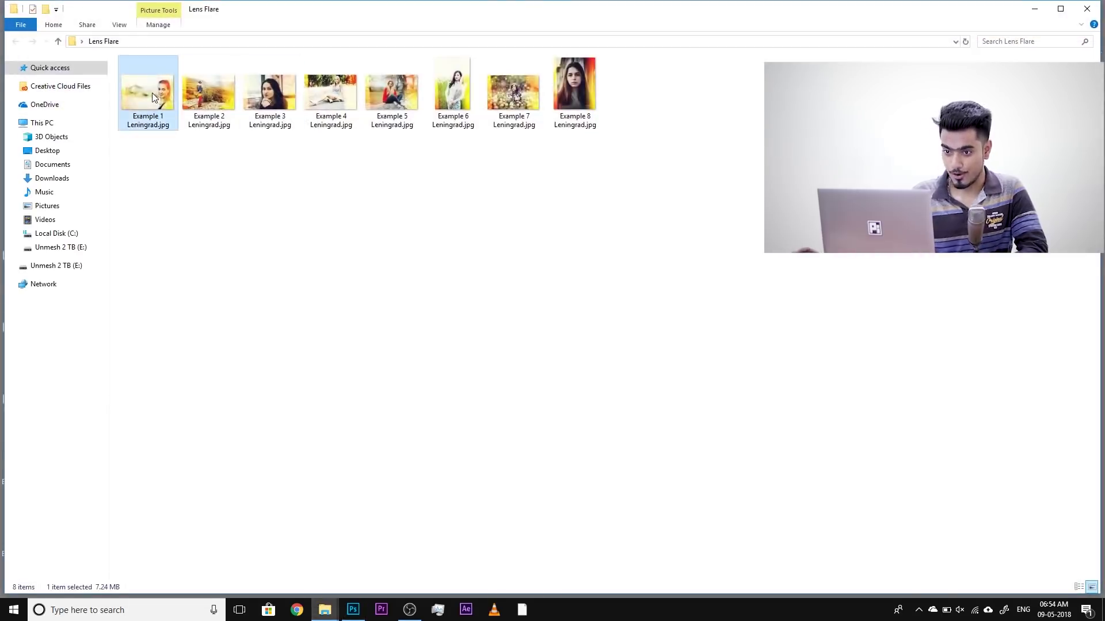
key("Right")
key("Right")
key("Right")
key("Right")
key("Right")
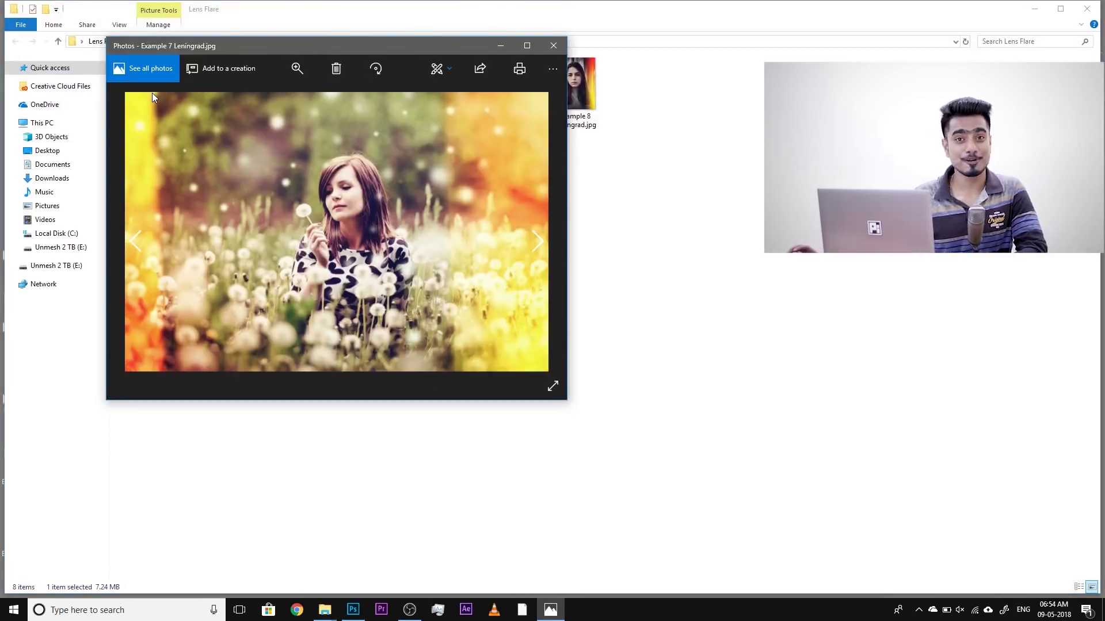
left_click(544, 50)
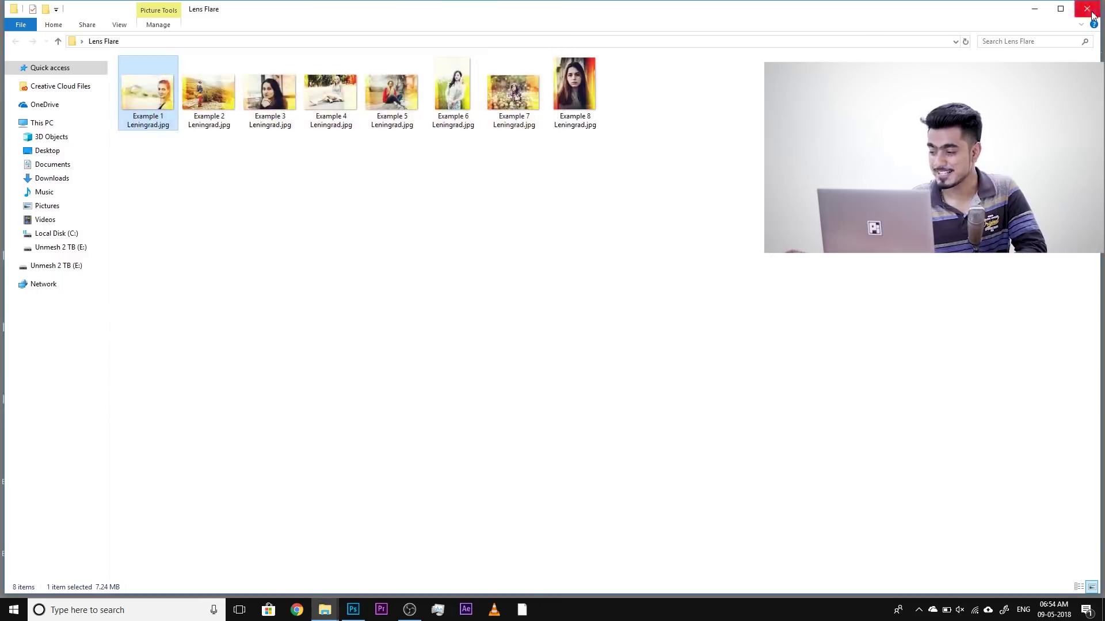
left_click(1091, 13)
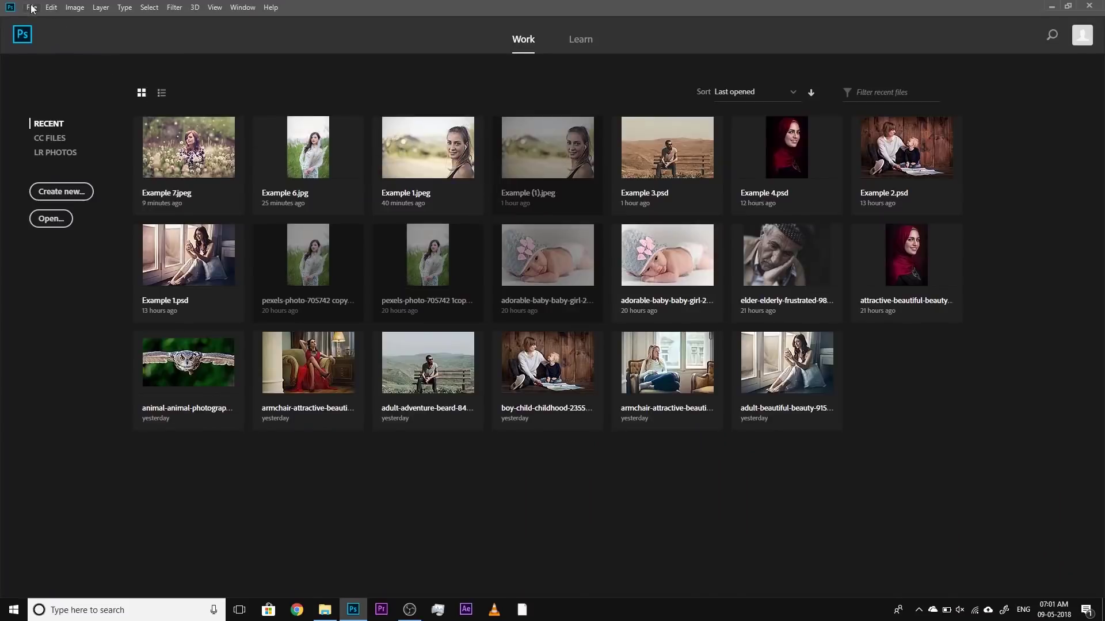
Open the Create Droplet settings in Photoshop to review the droplet options.
left_click(32, 8)
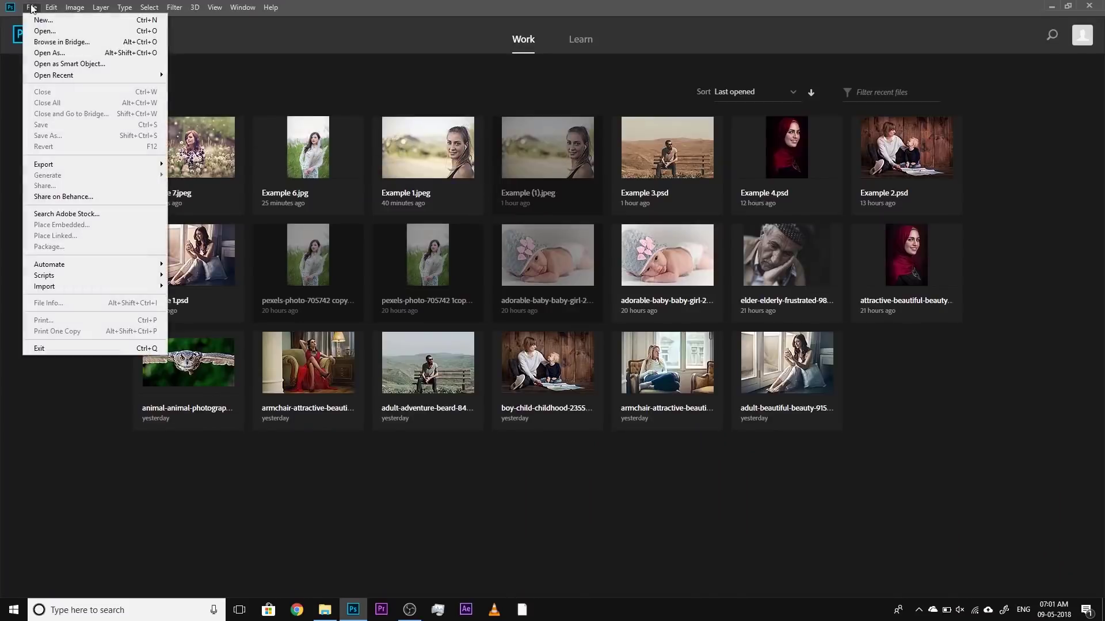
mouse_move(151, 266)
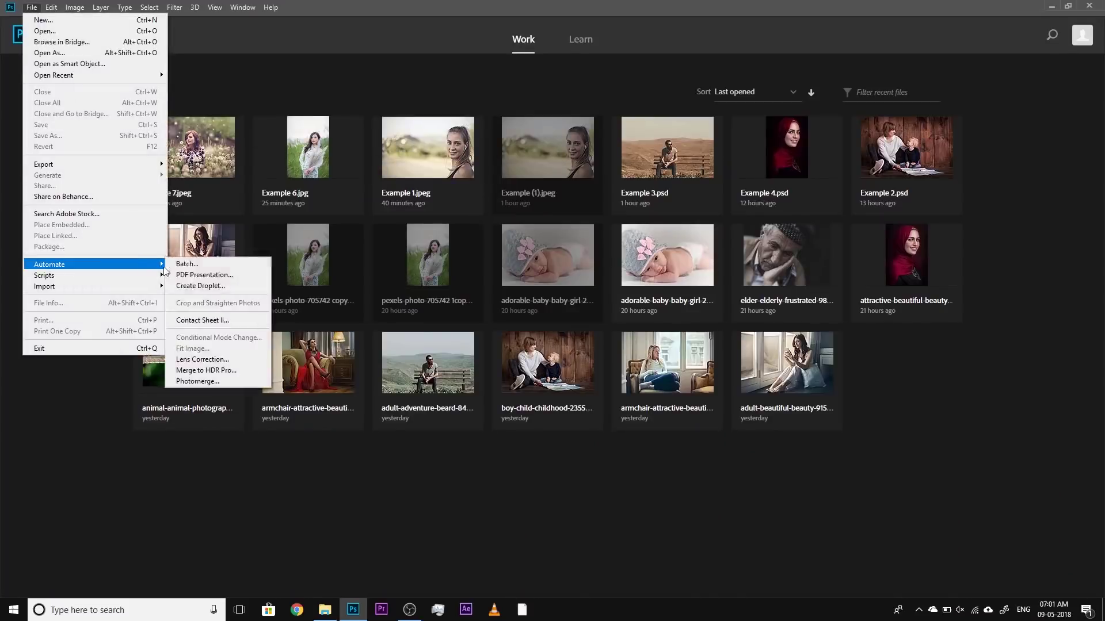
left_click(196, 286)
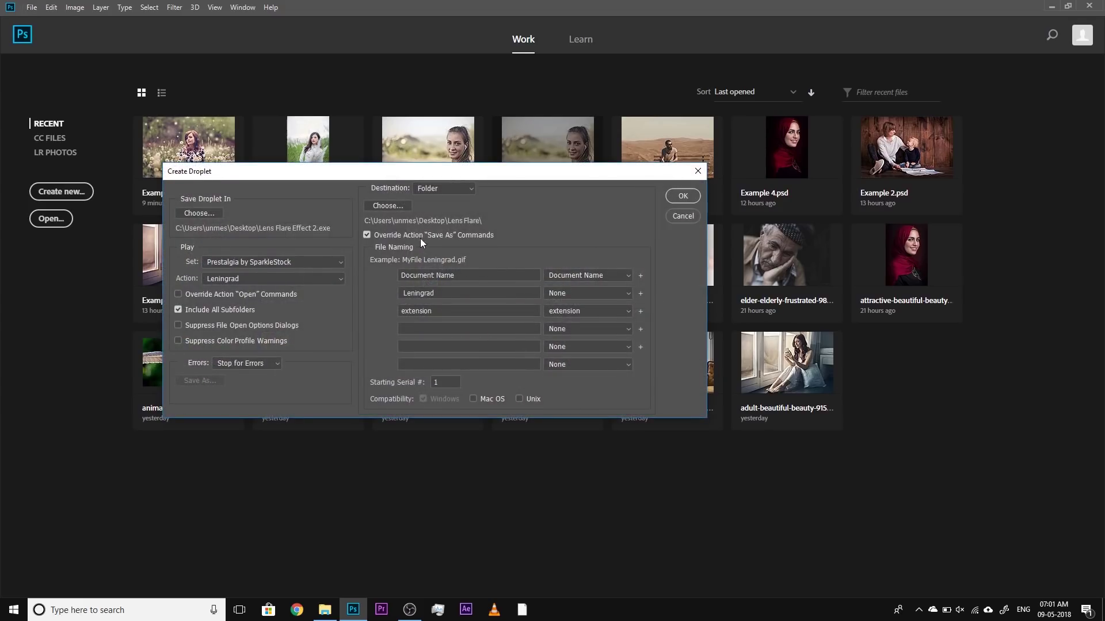